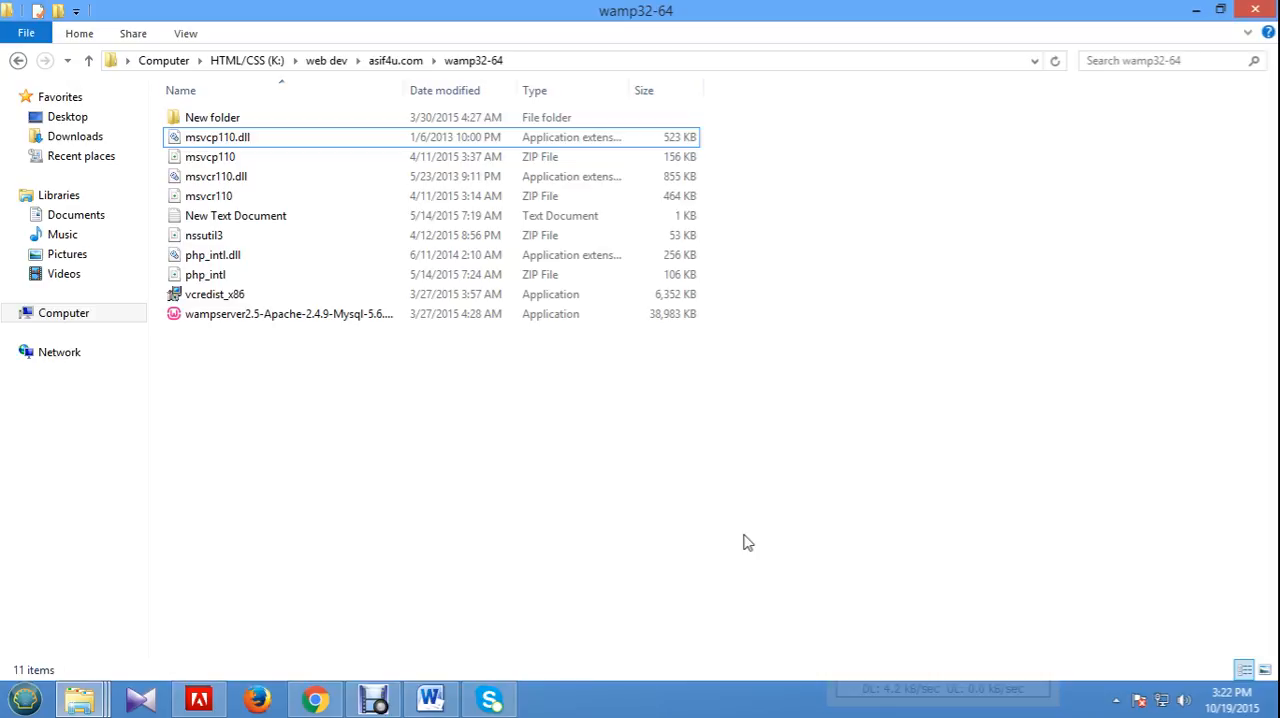
# Switch to Word and review the server installation notes, highlighting XAMP and WAMP in the server list, and minimize the document.
pyautogui.click(430, 698)
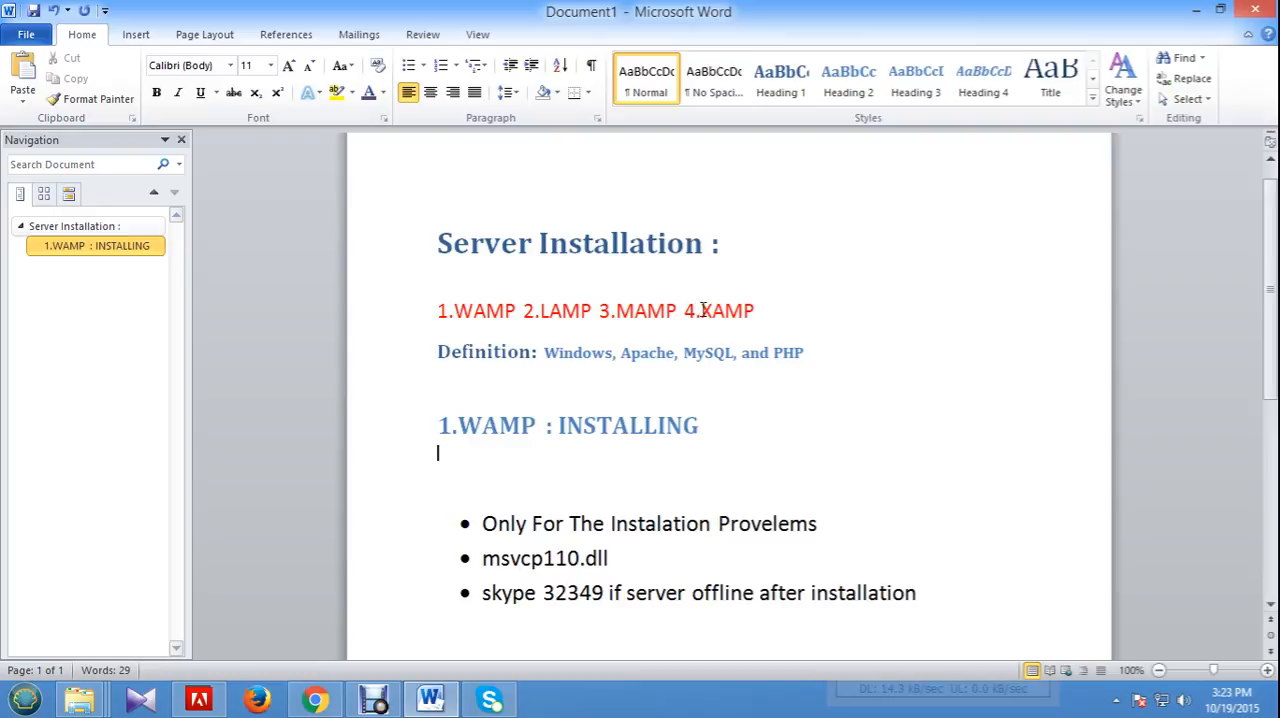
pyautogui.moveTo(701, 310); pyautogui.dragTo(747, 328)
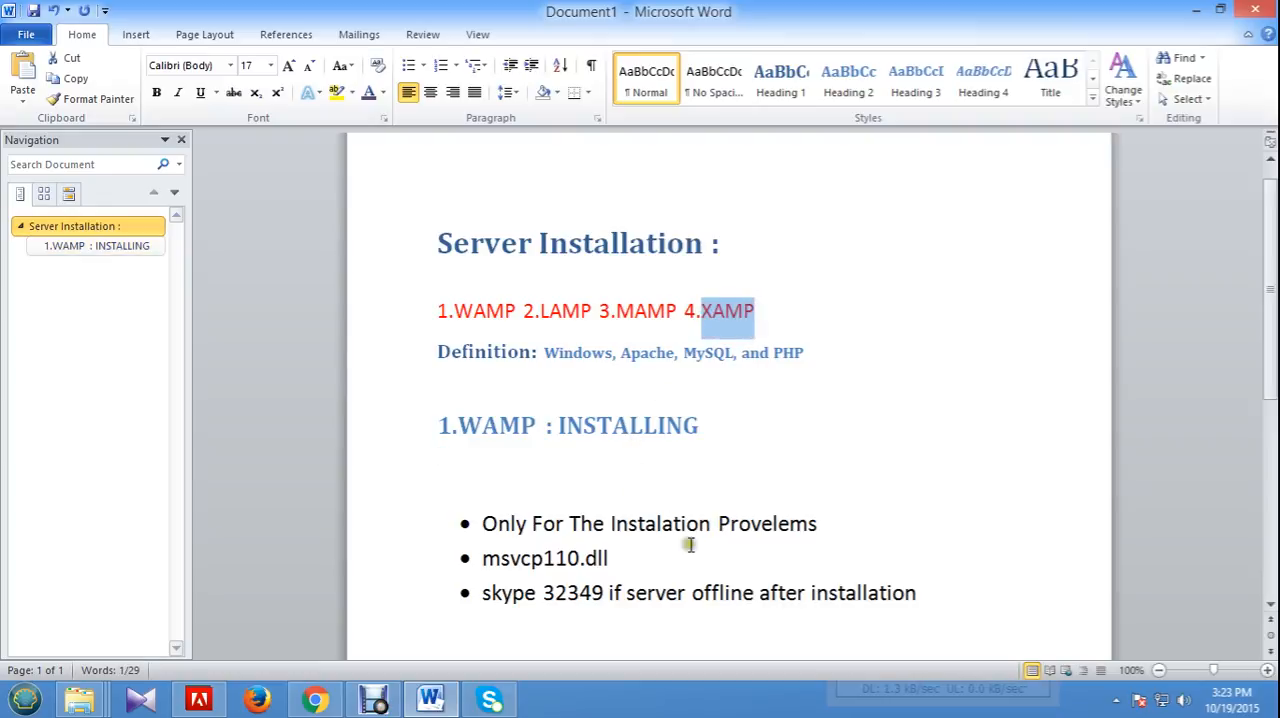
pyautogui.moveTo(520, 313); pyautogui.dragTo(460, 313)
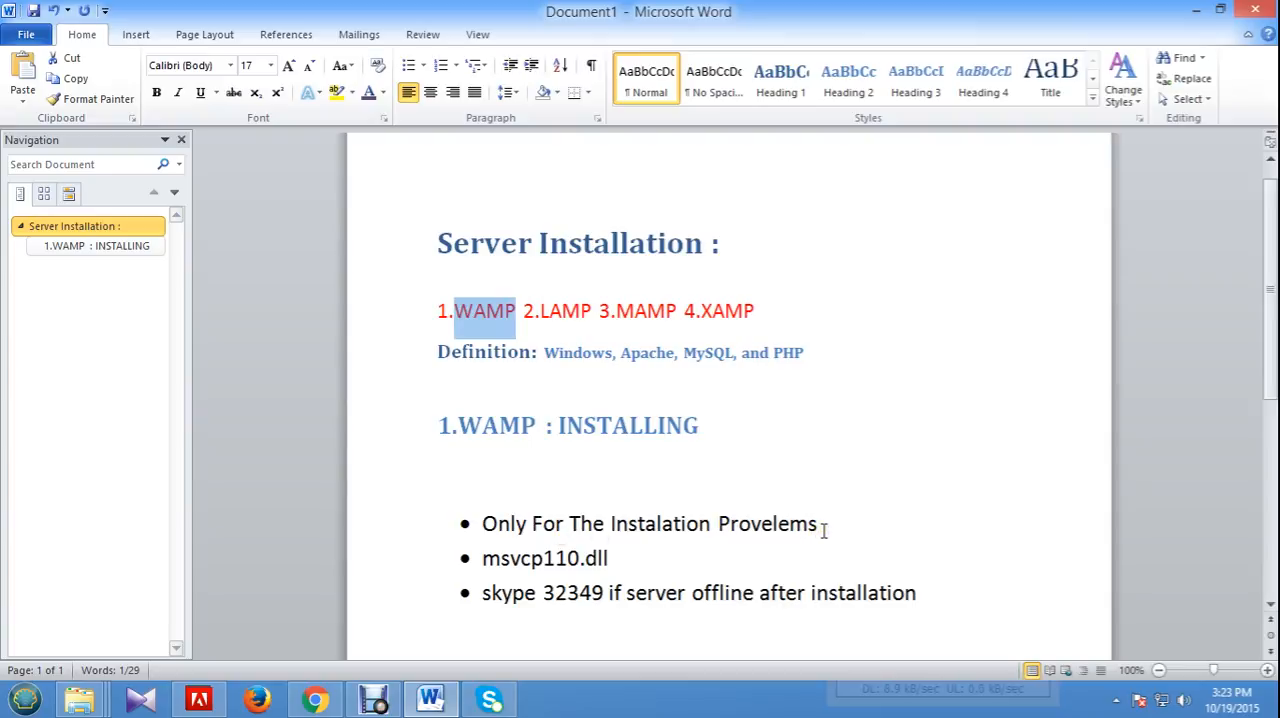
pyautogui.scroll(-2, 840, 515)
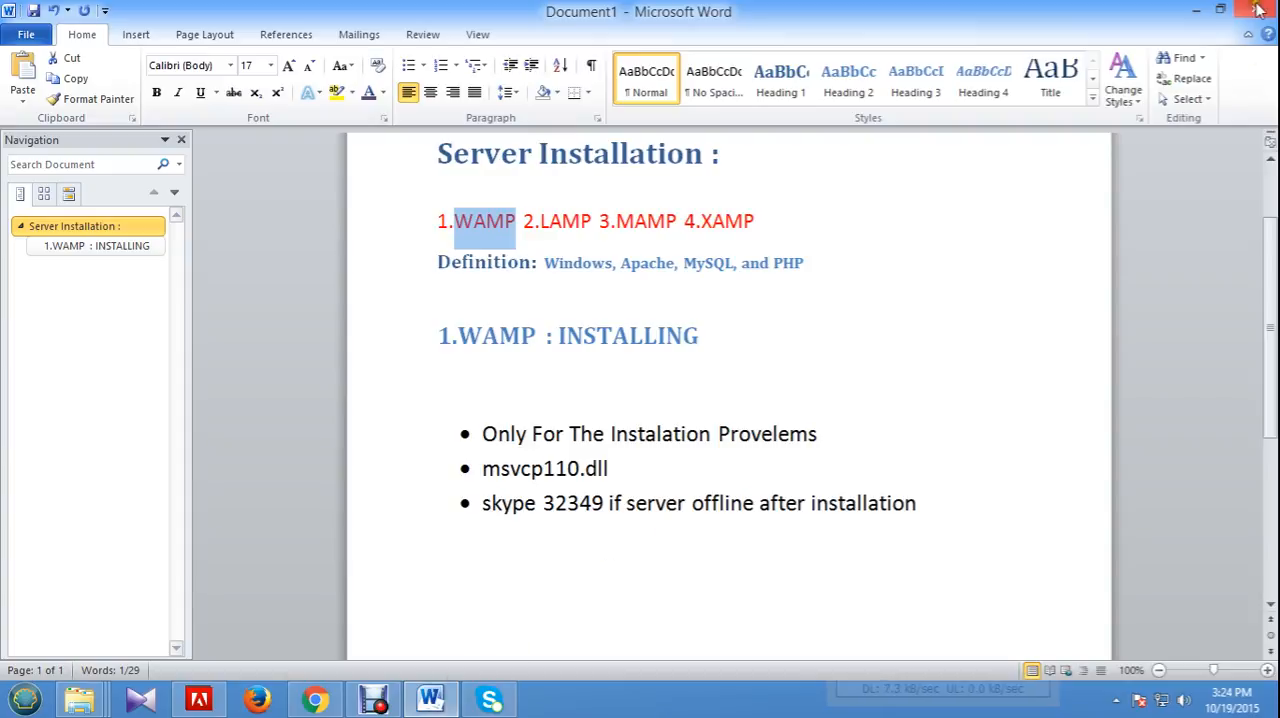
pyautogui.click(1199, 11)
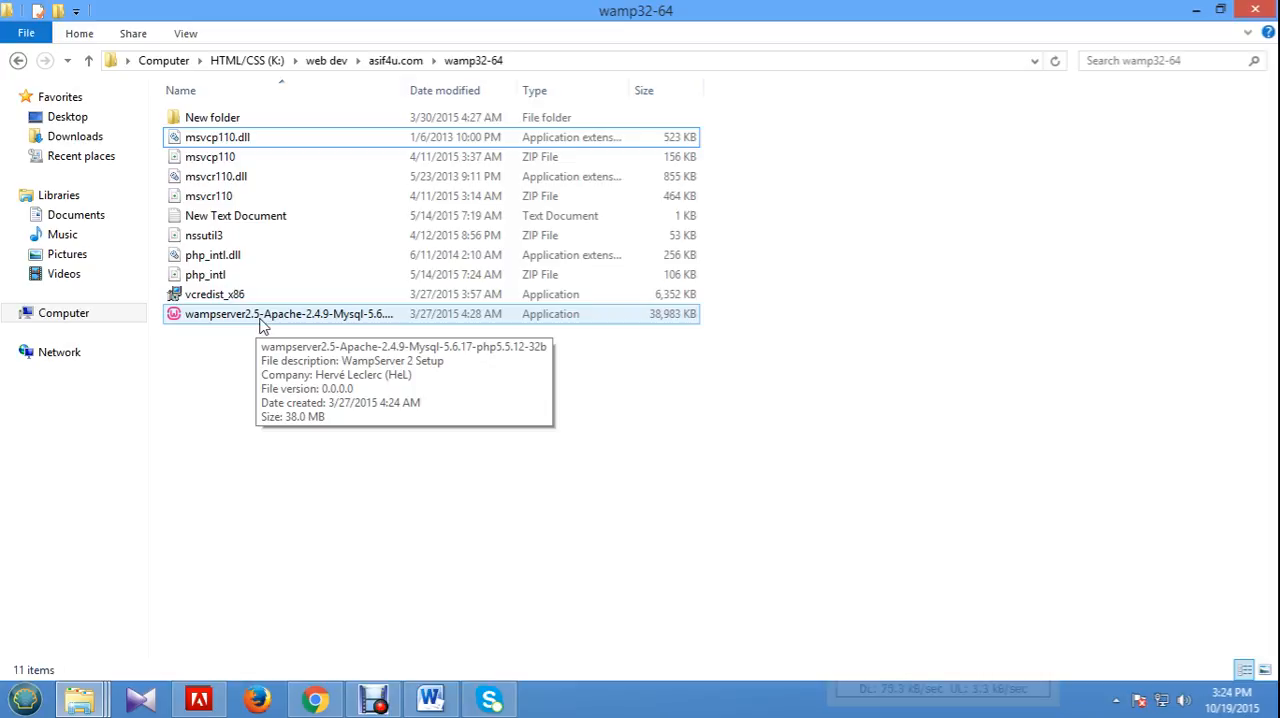
# Launch the wampserver2.5 installer from the wamp32-64 folder and accept its license agreement.
pyautogui.doubleClick(262, 318)
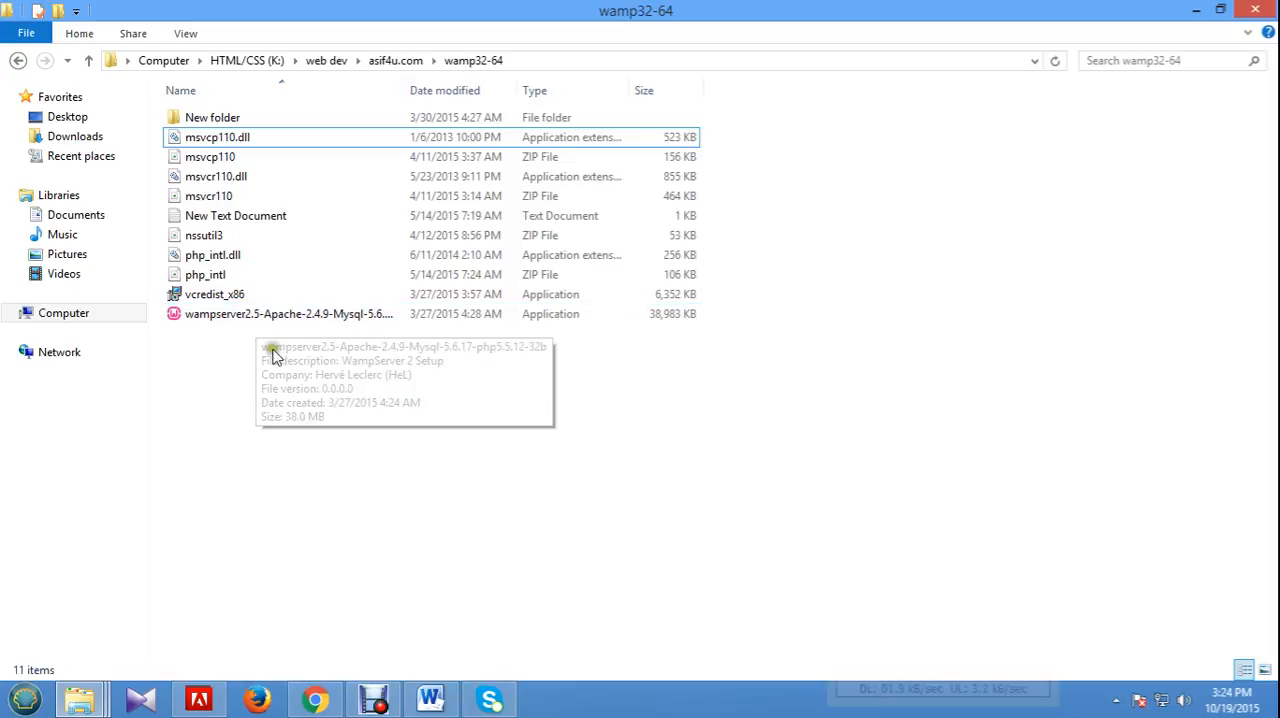
pyautogui.doubleClick(265, 316)
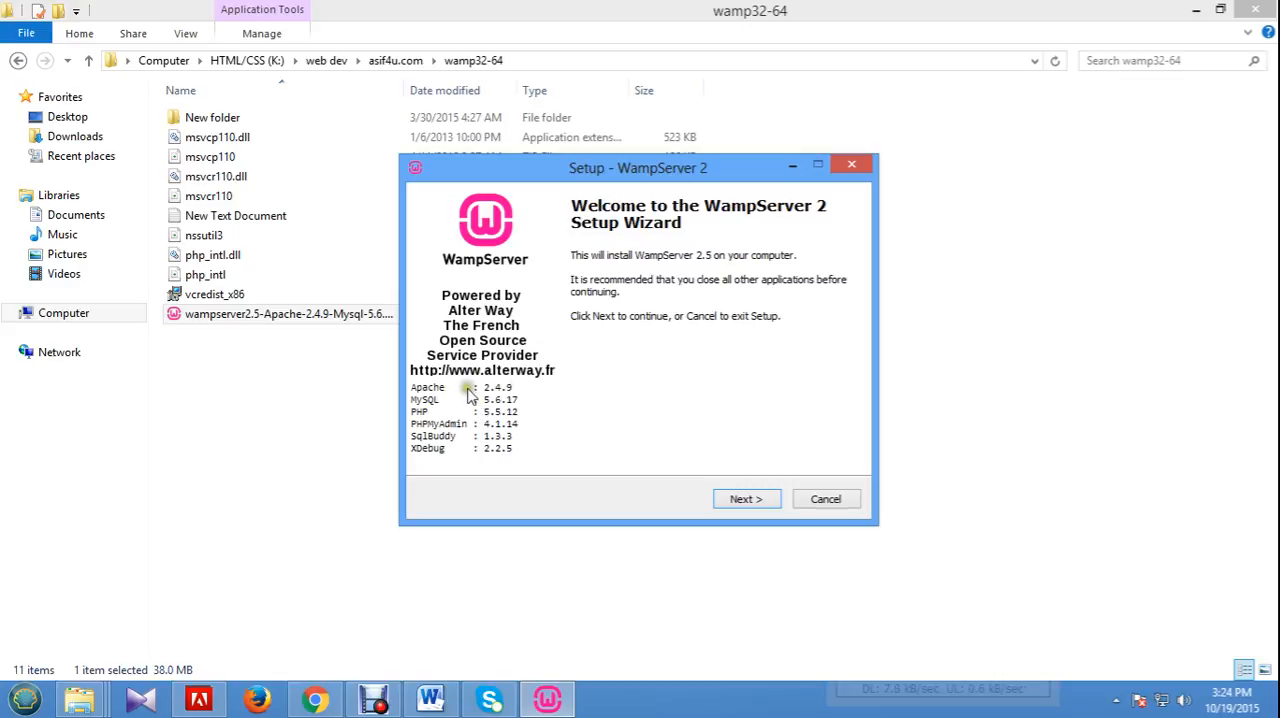
pyautogui.moveTo(745, 182); pyautogui.dragTo(777, 170)
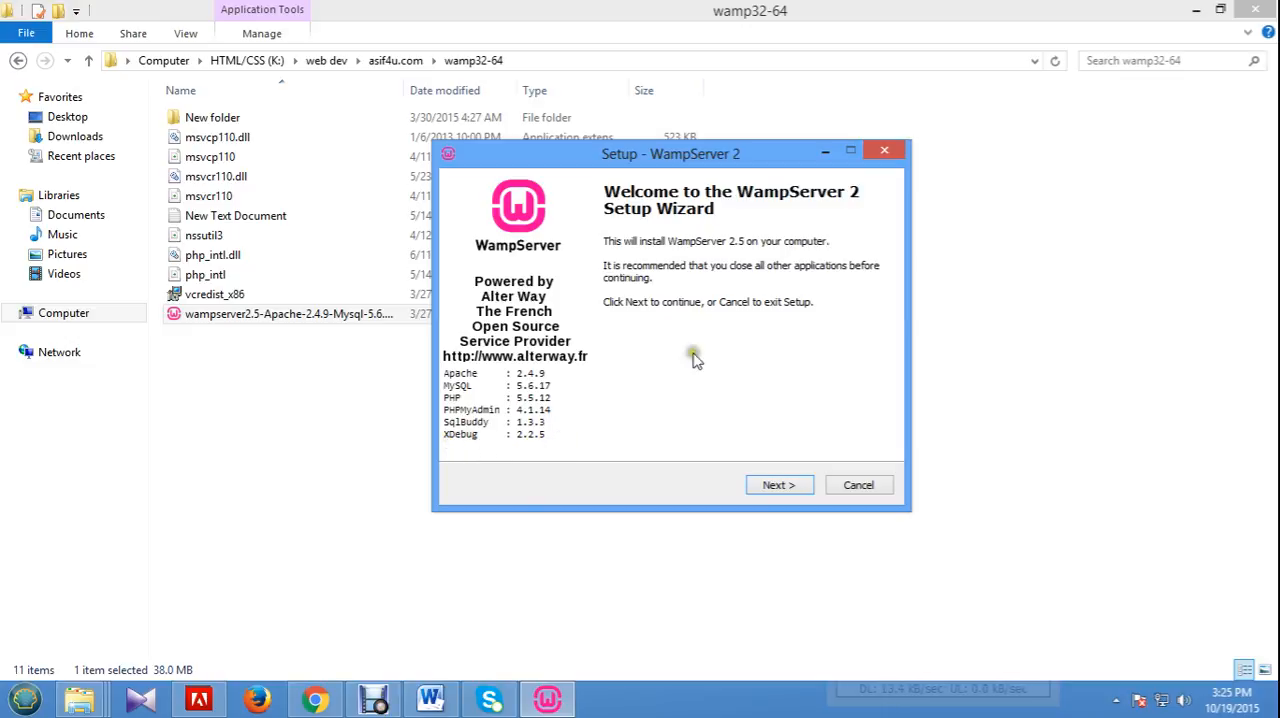
pyautogui.click(783, 490)
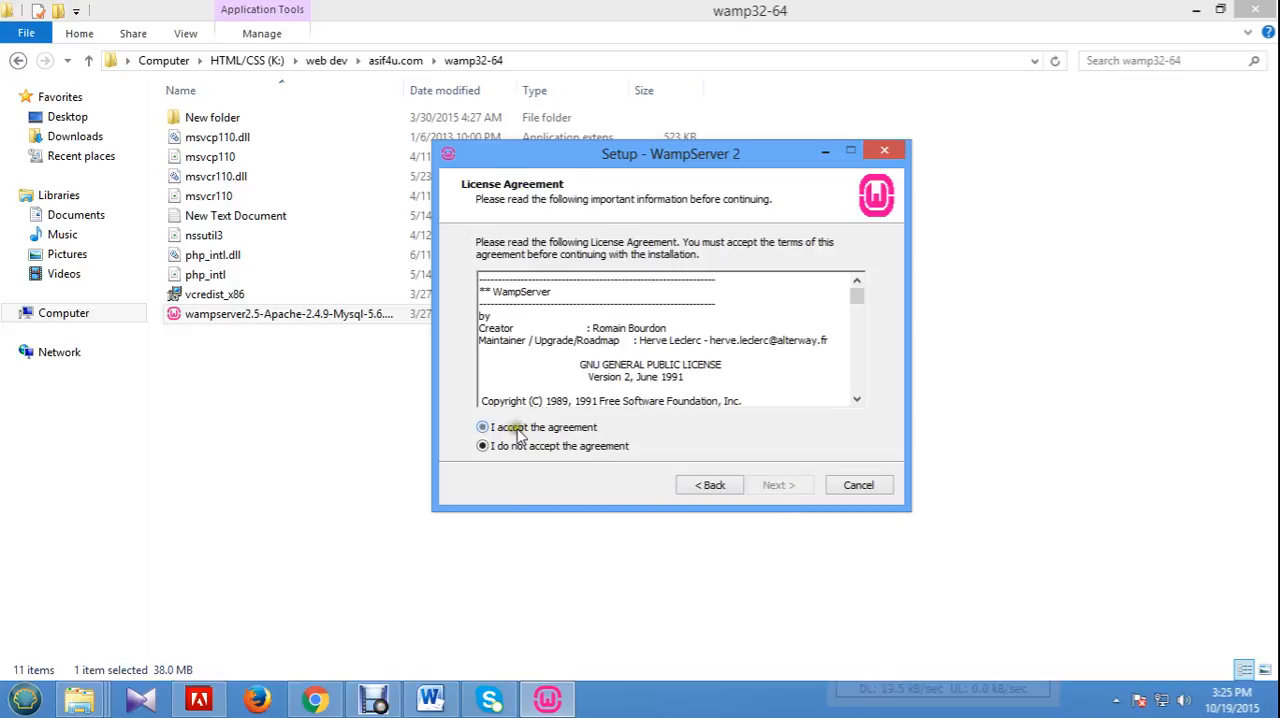
pyautogui.click(518, 432)
pyautogui.click(765, 488)
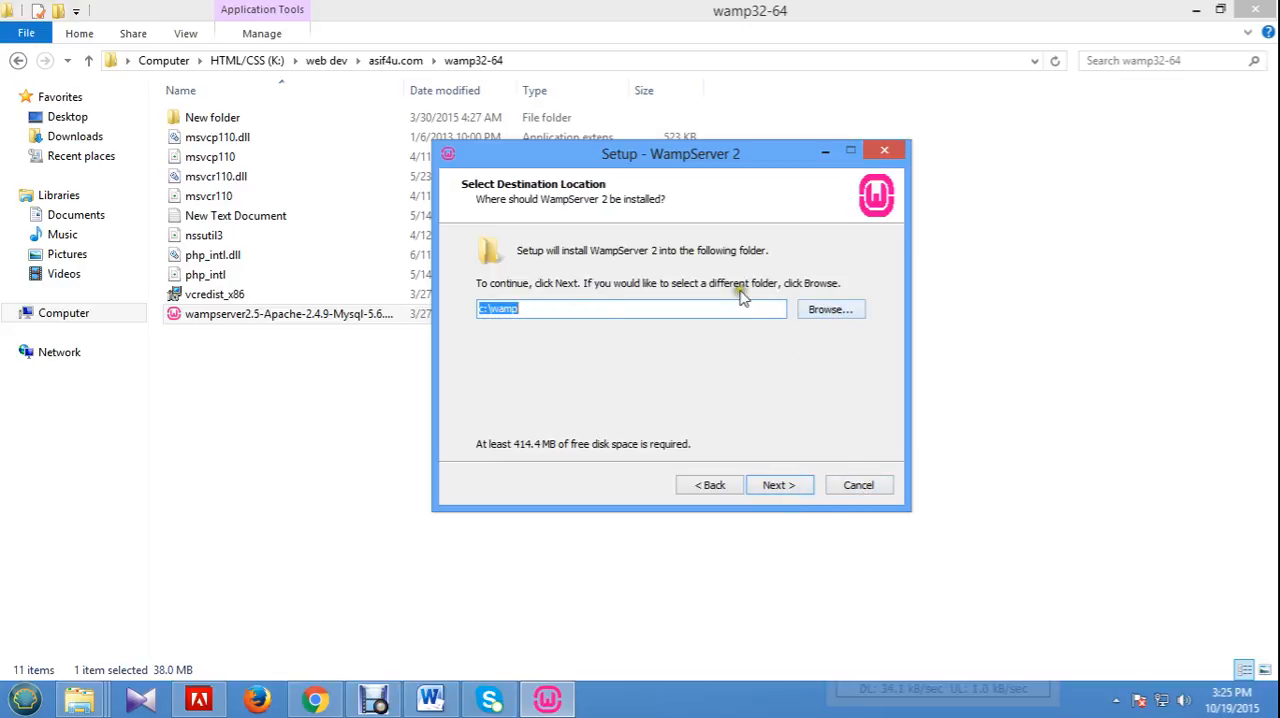
# Keep c:\wamp as the destination, enable the Quick Launch and Desktop icons, and start the WampServer installation.
pyautogui.click(792, 487)
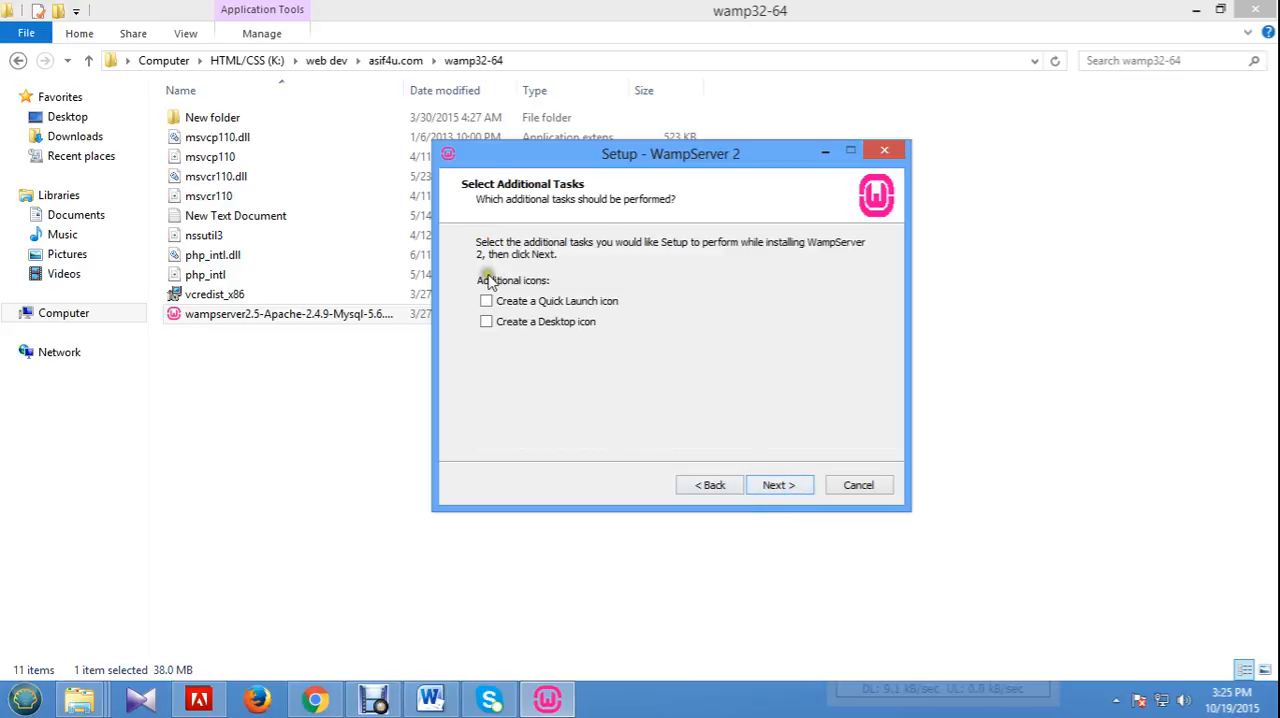
pyautogui.click(487, 301)
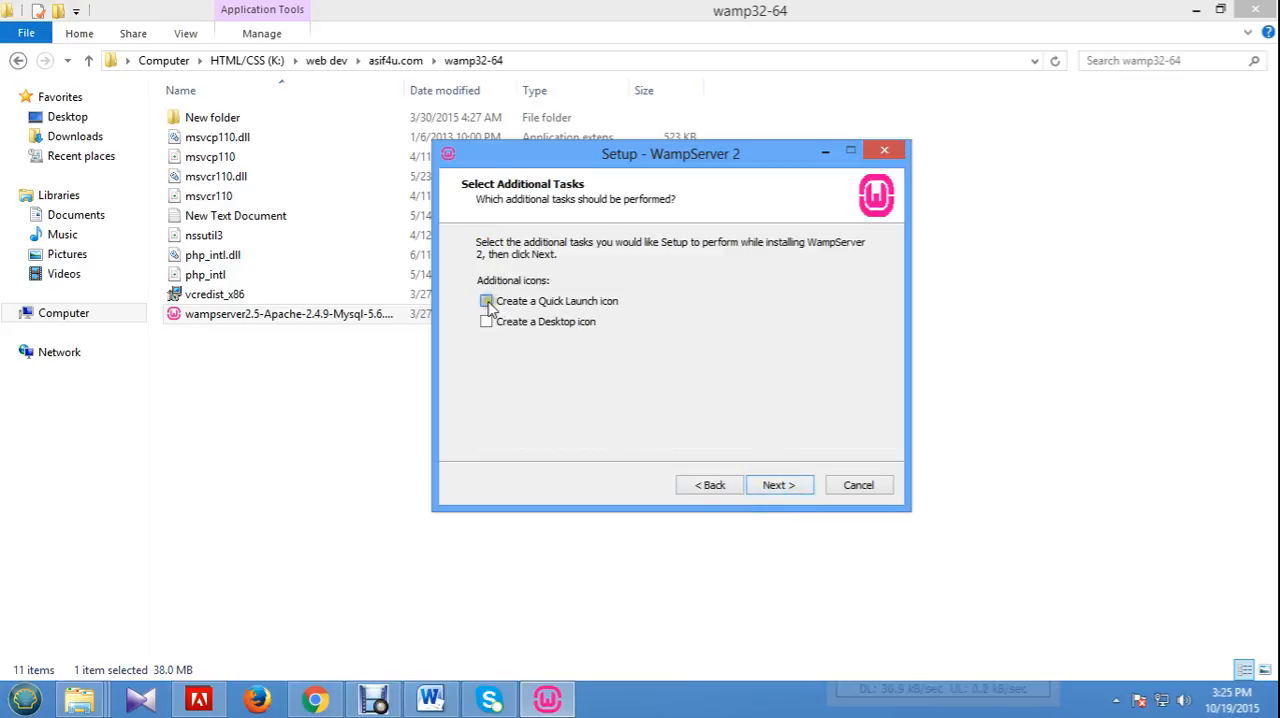
pyautogui.click(486, 321)
pyautogui.click(792, 486)
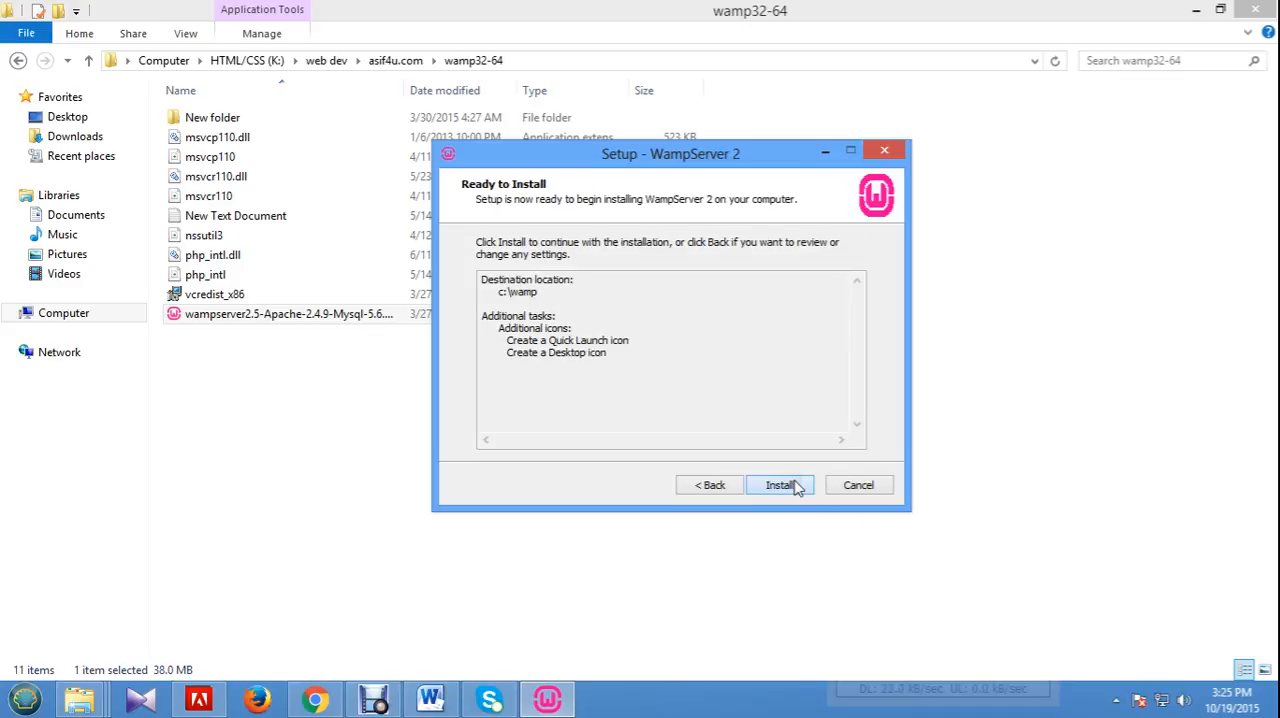
pyautogui.click(782, 486)
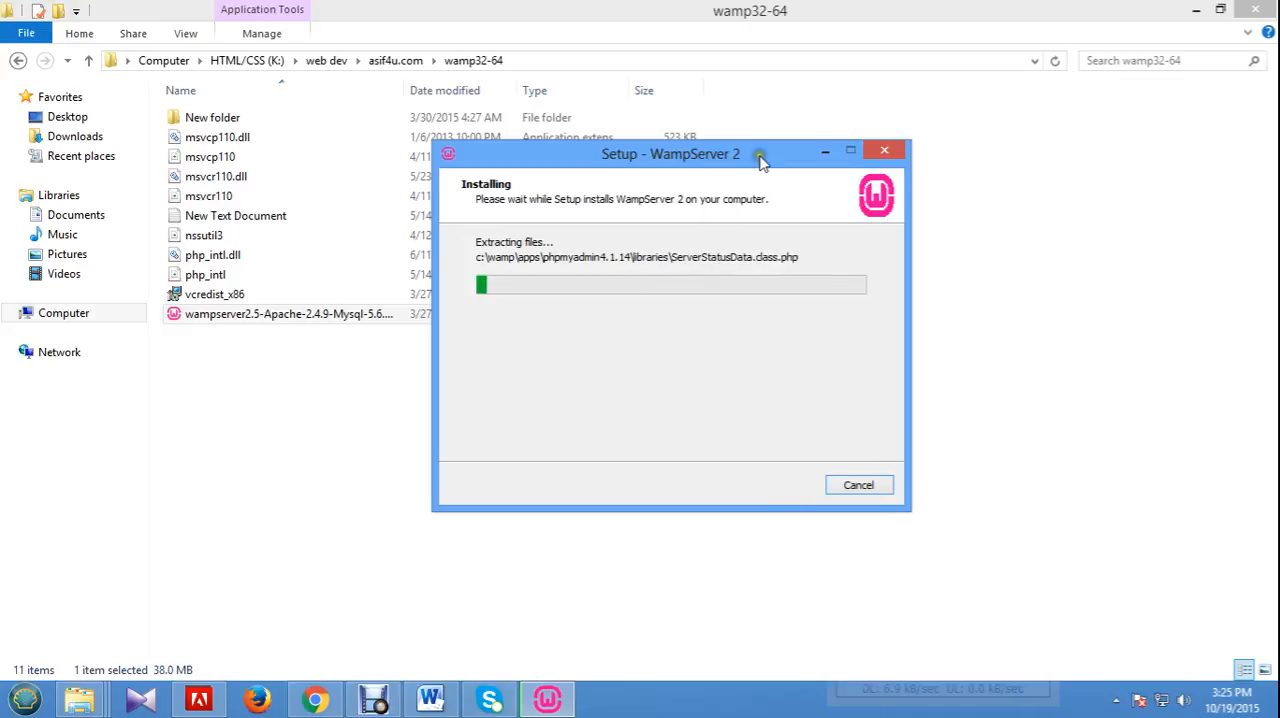
pyautogui.moveTo(740, 160); pyautogui.dragTo(812, 168)
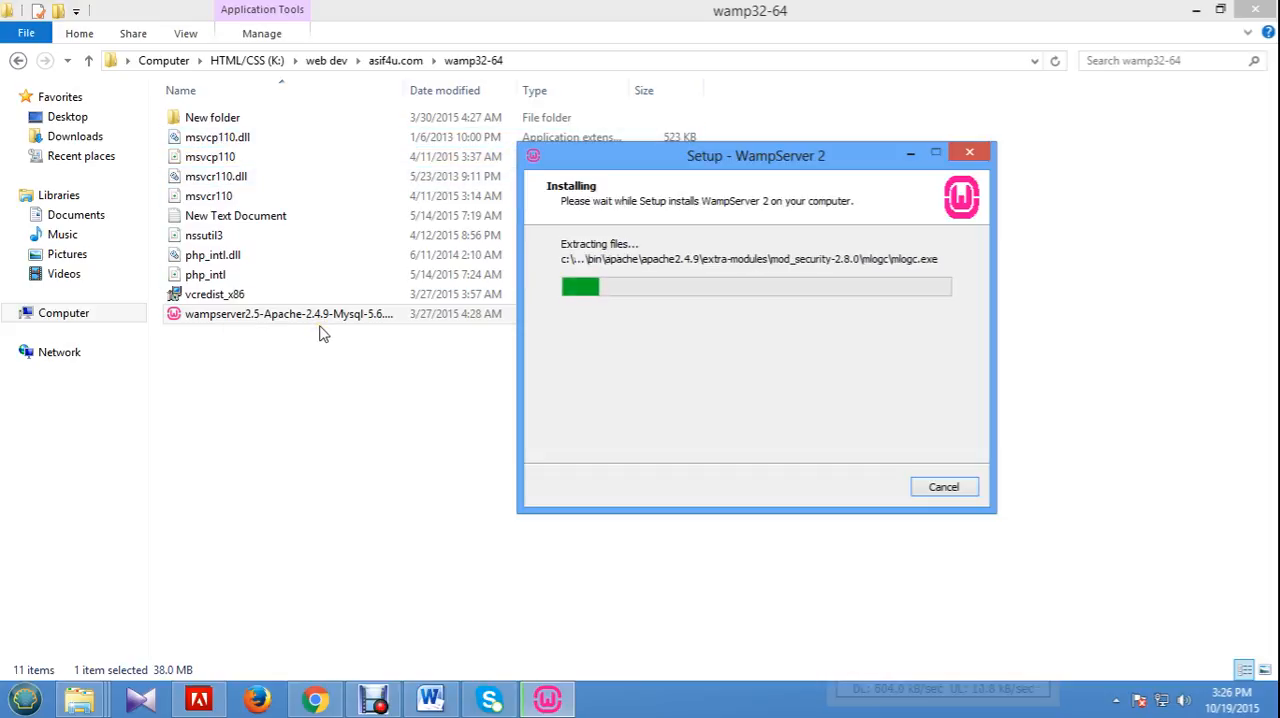
# Copy the name msvcp110 from the DLL file and paste it into the Google search box in Chrome's new tab.
pyautogui.click(213, 140)
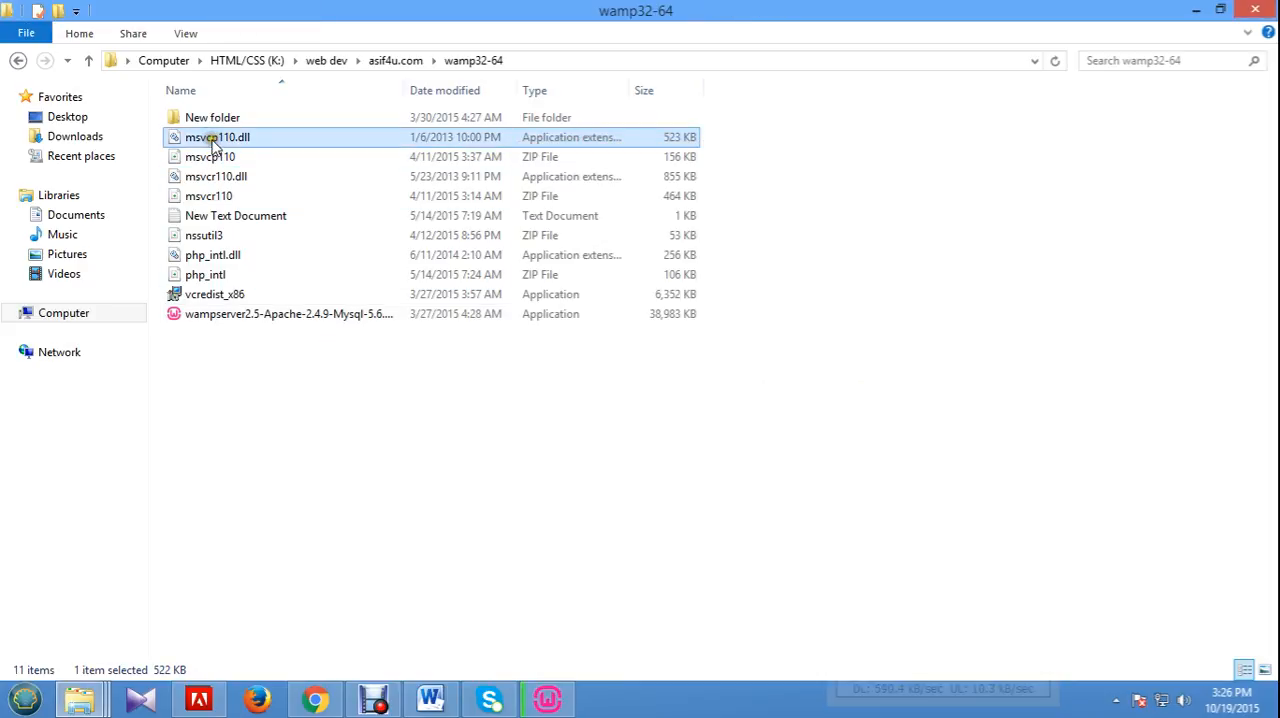
pyautogui.click(211, 140)
pyautogui.rightClick(211, 139)
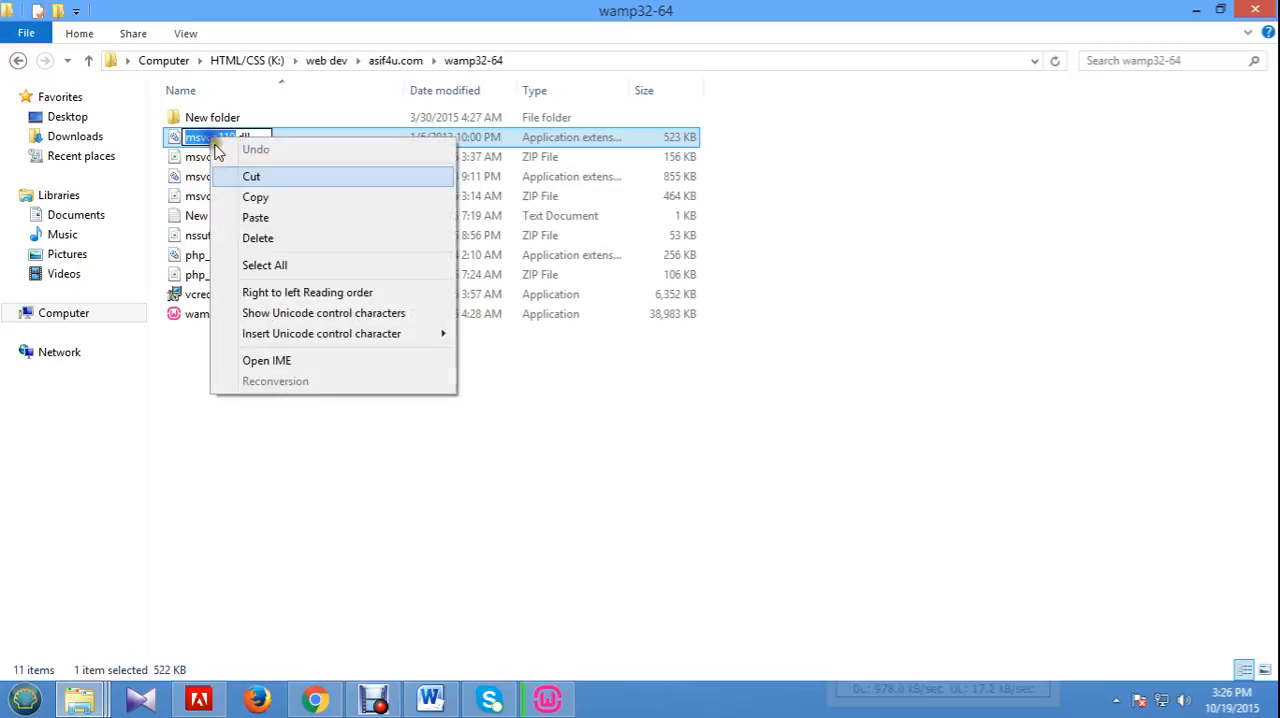
pyautogui.click(277, 198)
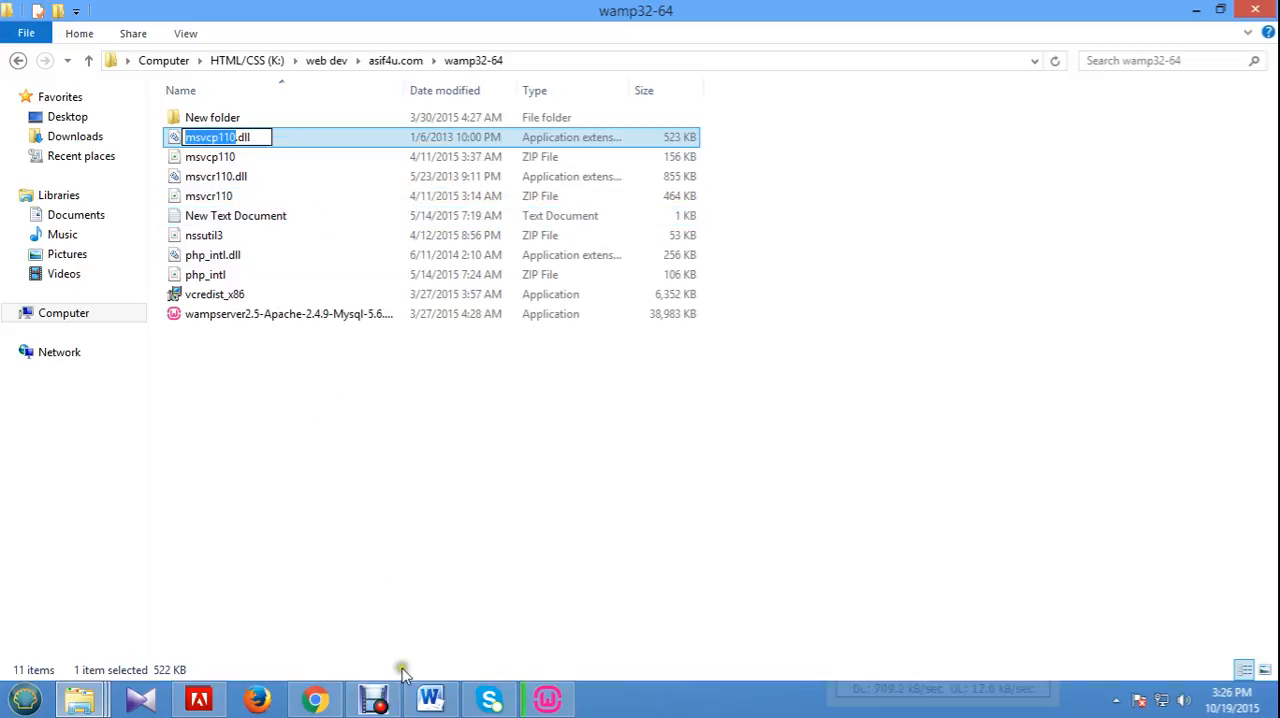
pyautogui.click(315, 699)
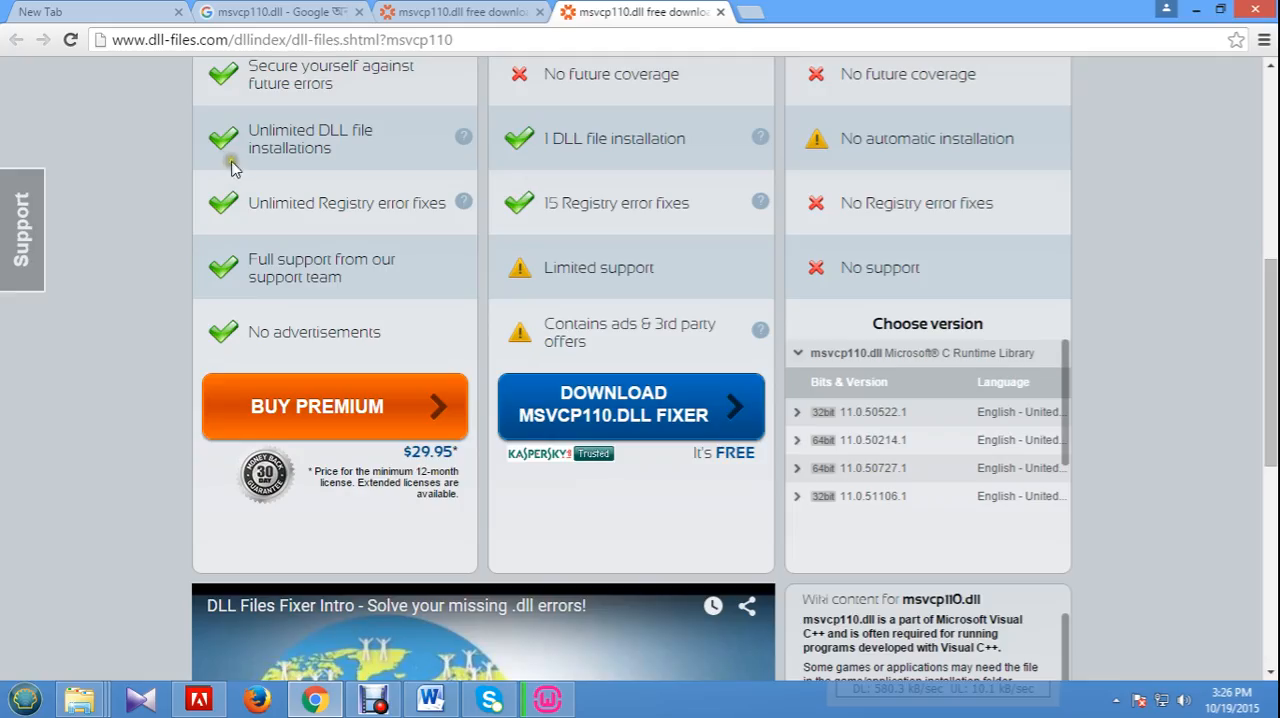
pyautogui.click(99, 17)
pyautogui.click(622, 363)
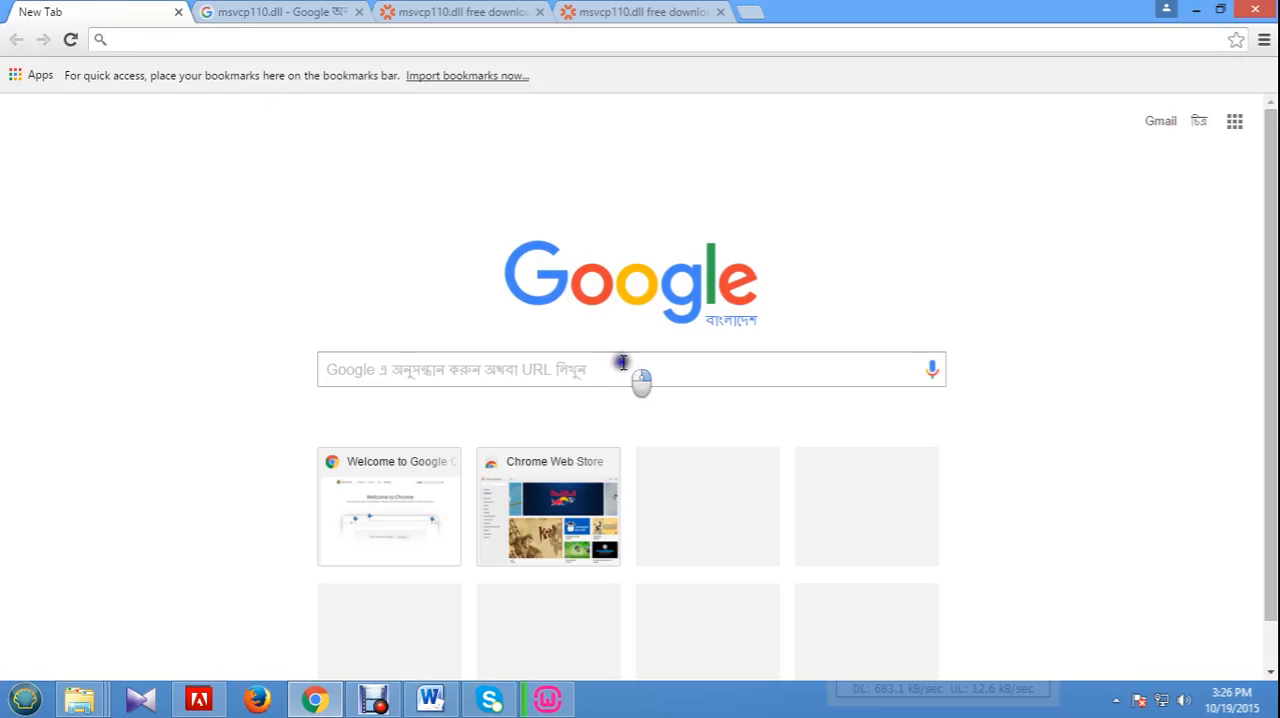
pyautogui.rightClick(622, 363)
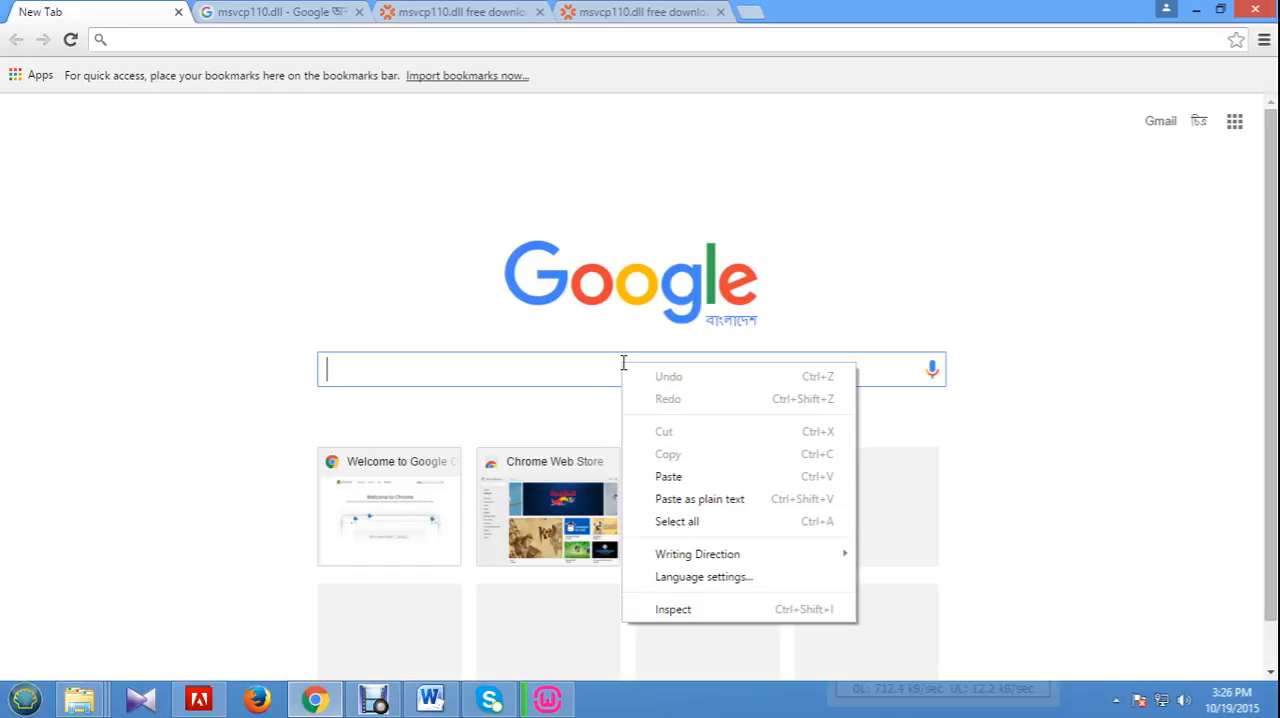
pyautogui.click(684, 484)
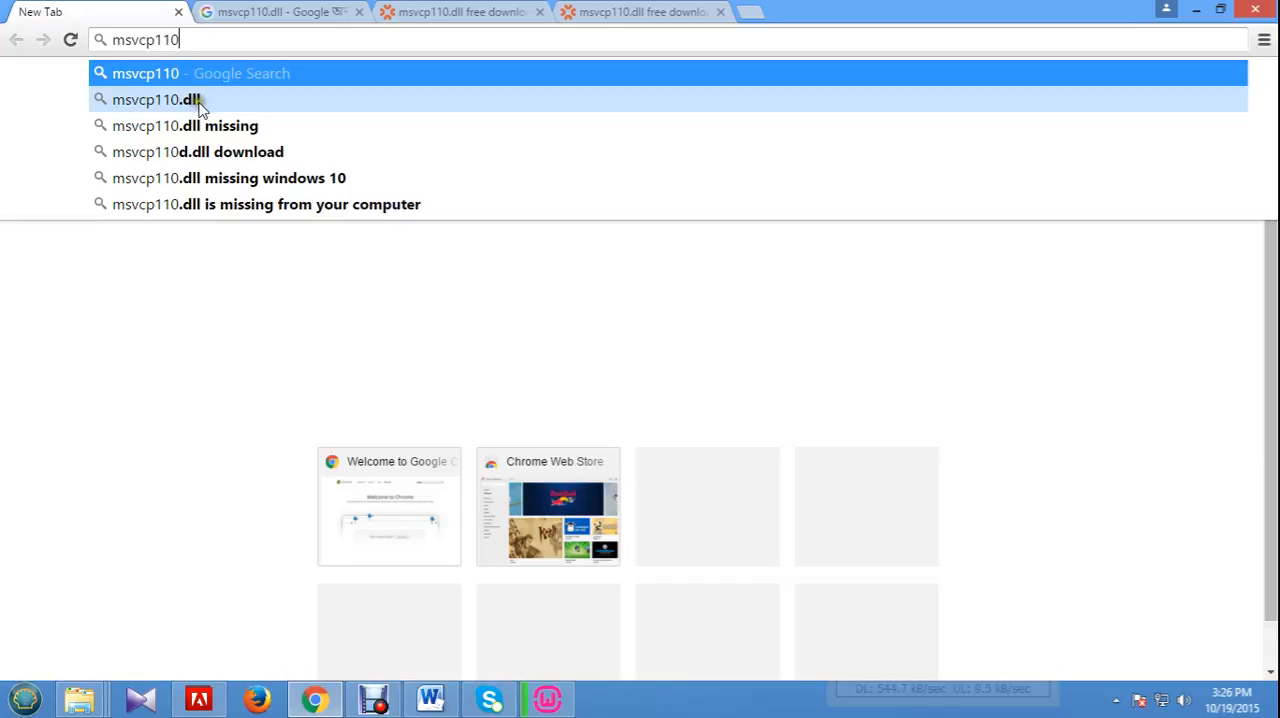
# Examine the msvcp110.dll search results and the manual ZIP download and version choices on DLL-files.com, and minimize Chrome.
pyautogui.click(281, 15)
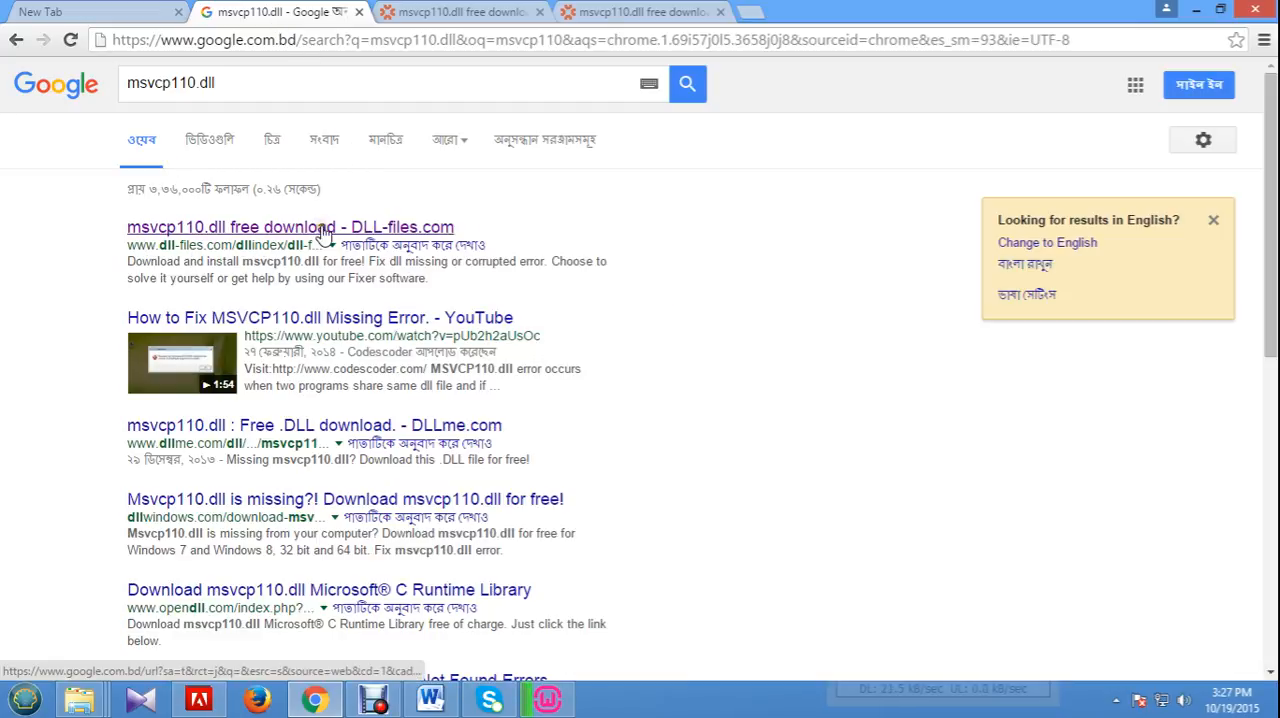
pyautogui.click(441, 15)
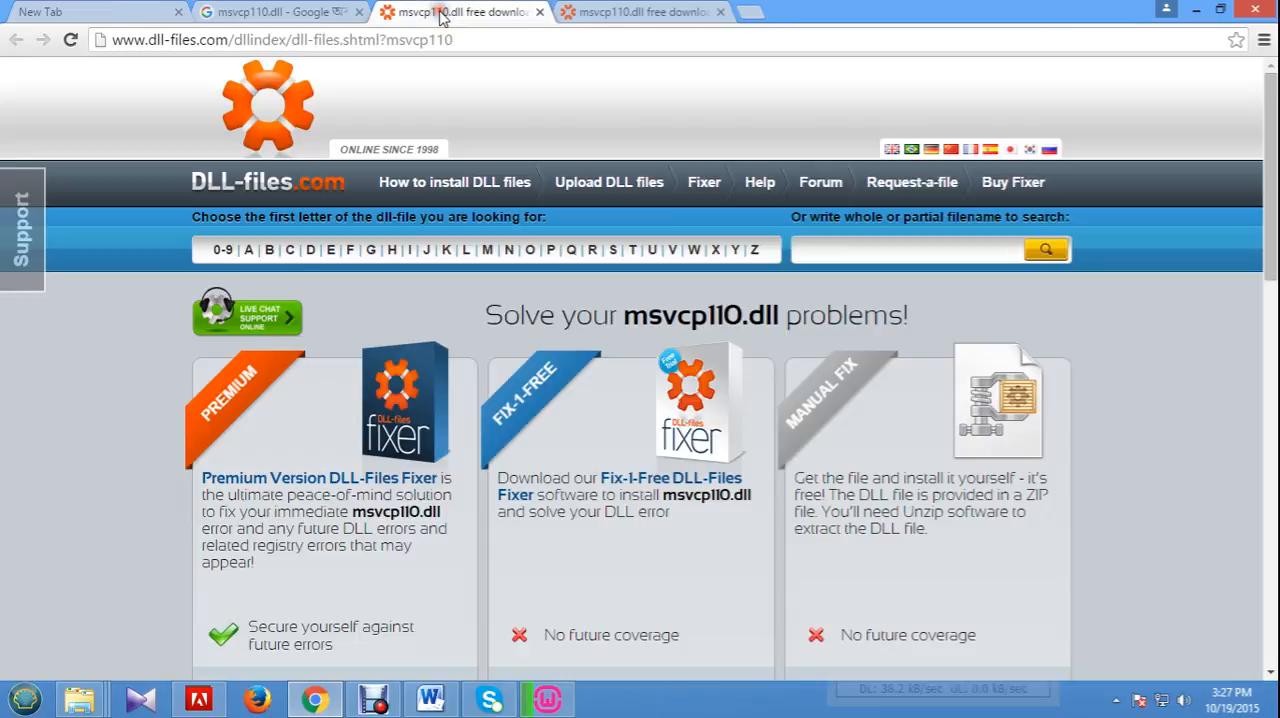
pyautogui.scroll(-5, 918, 465)
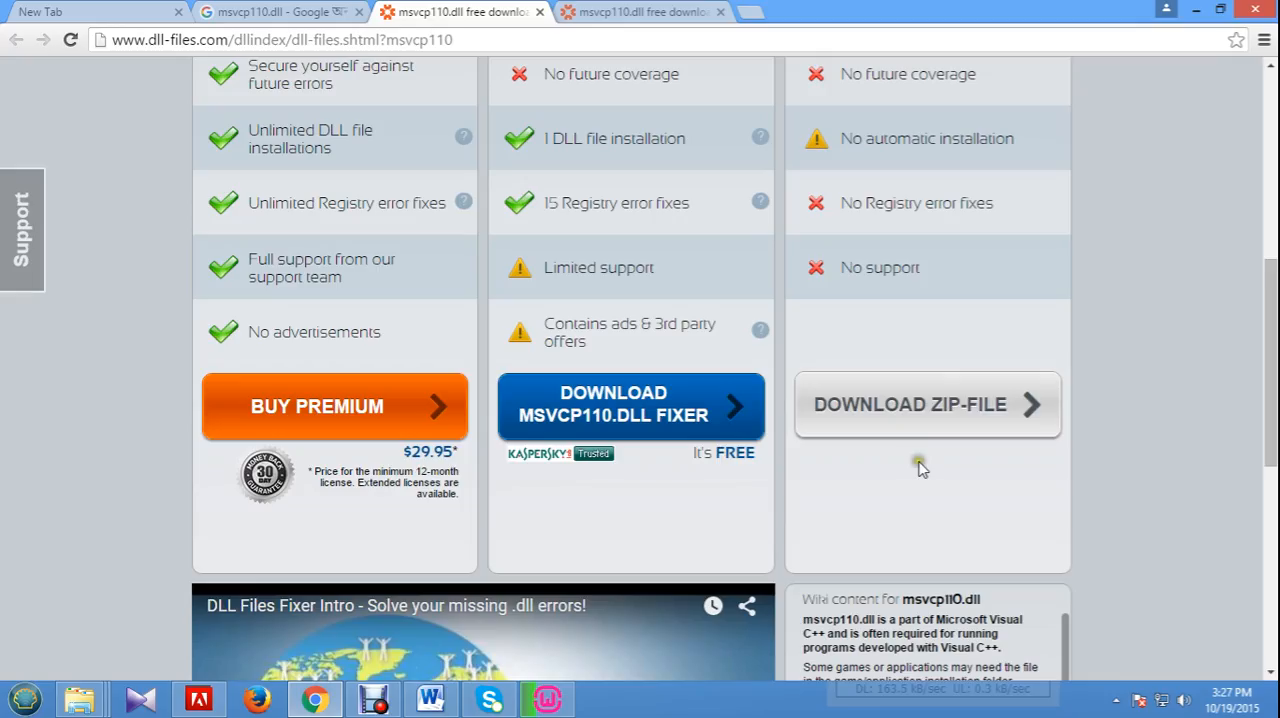
pyautogui.scroll(-1, 918, 465)
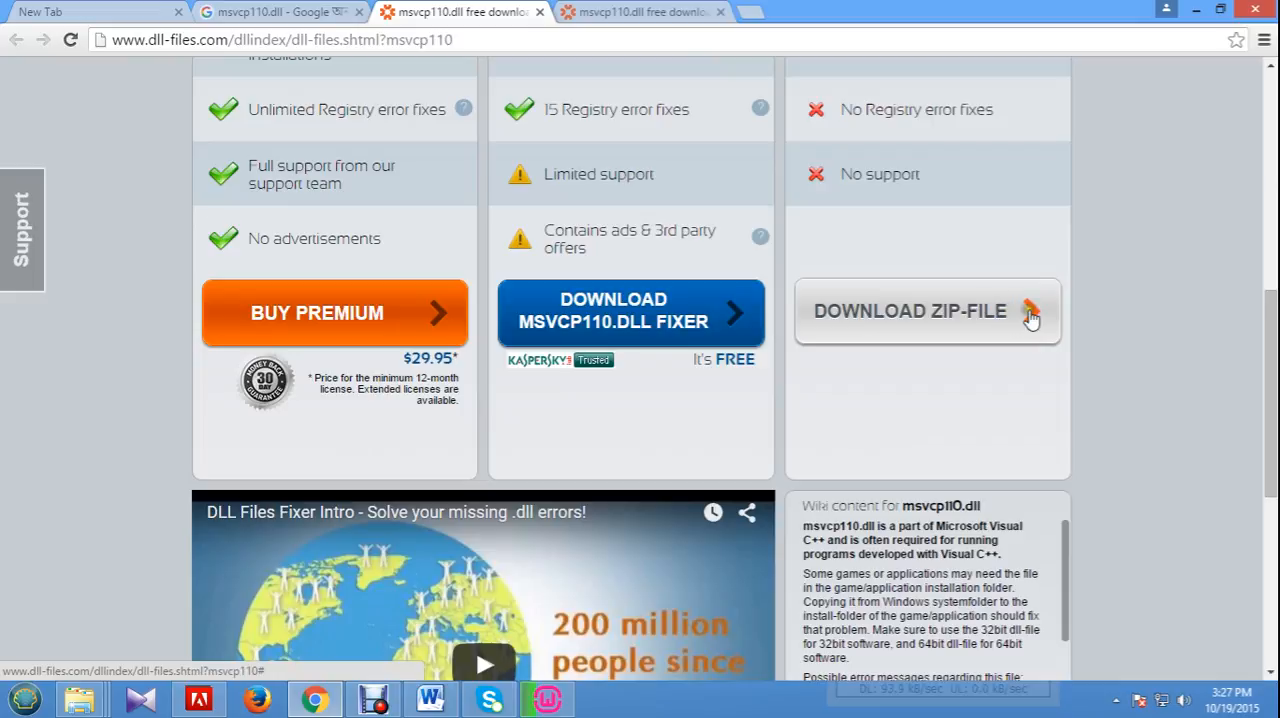
pyautogui.click(645, 12)
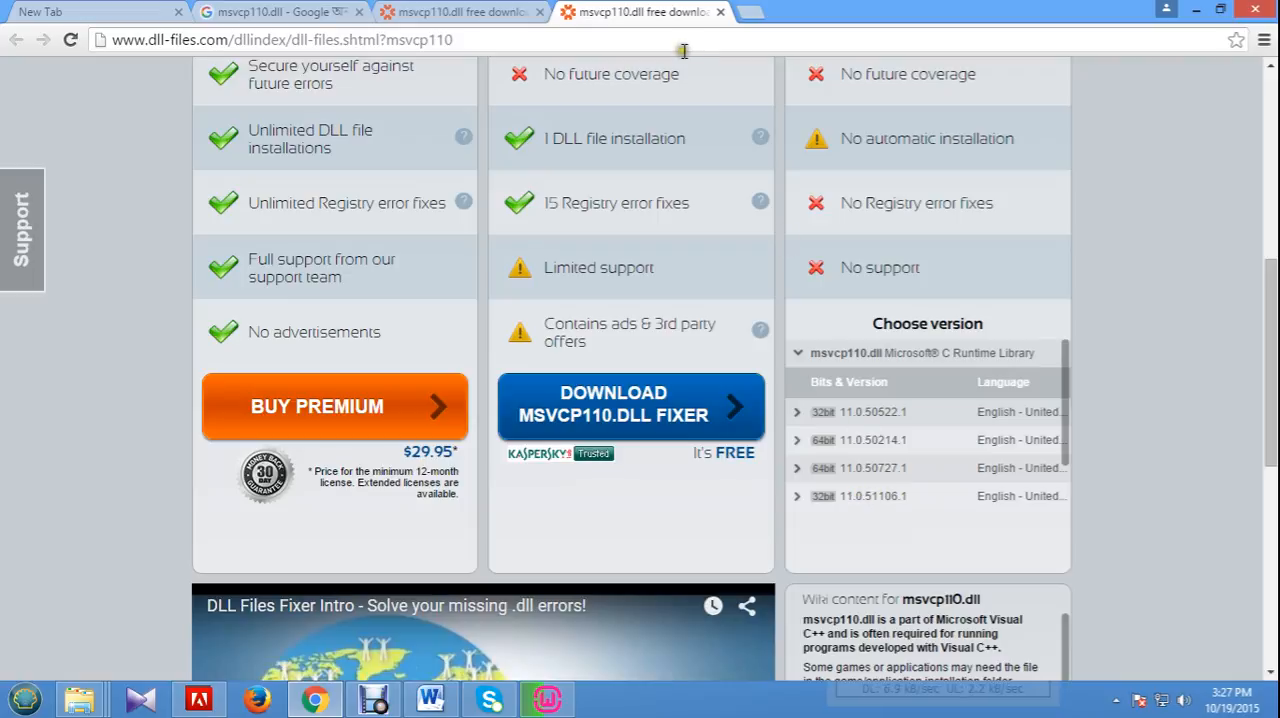
pyautogui.click(1196, 12)
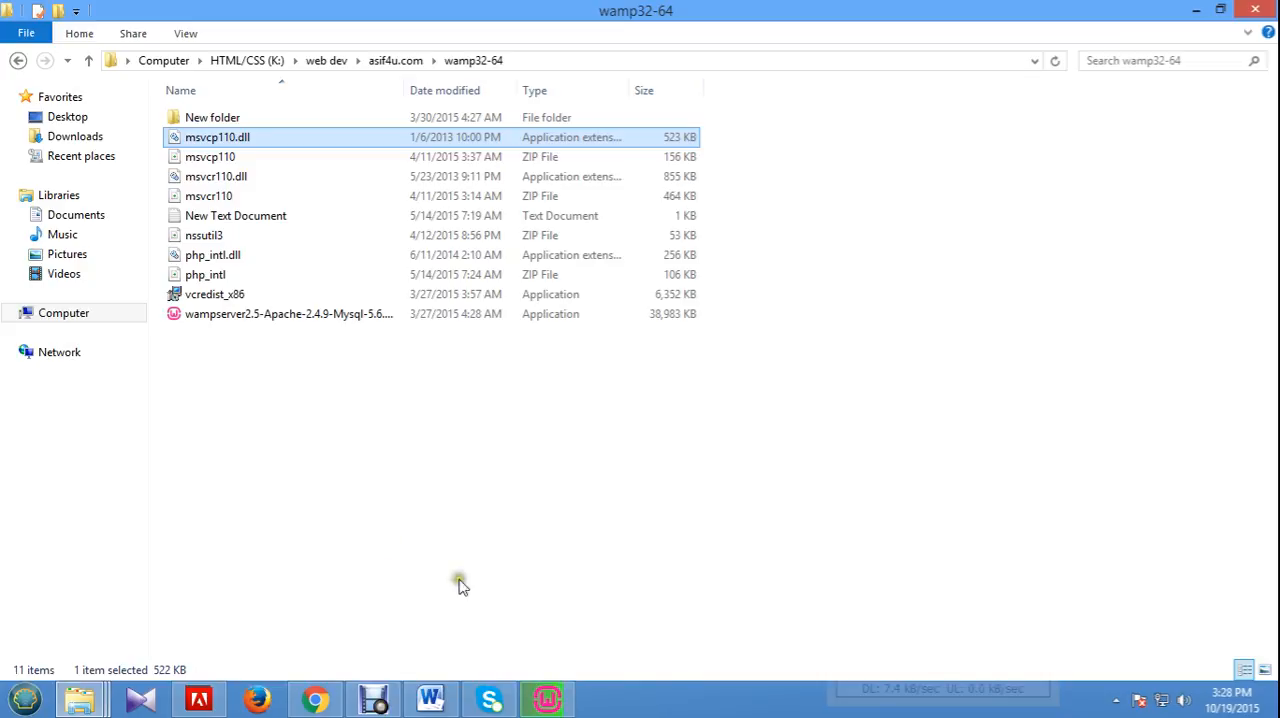
# Return to the WampServer setup and accept Firefox as its default browser.
pyautogui.click(550, 700)
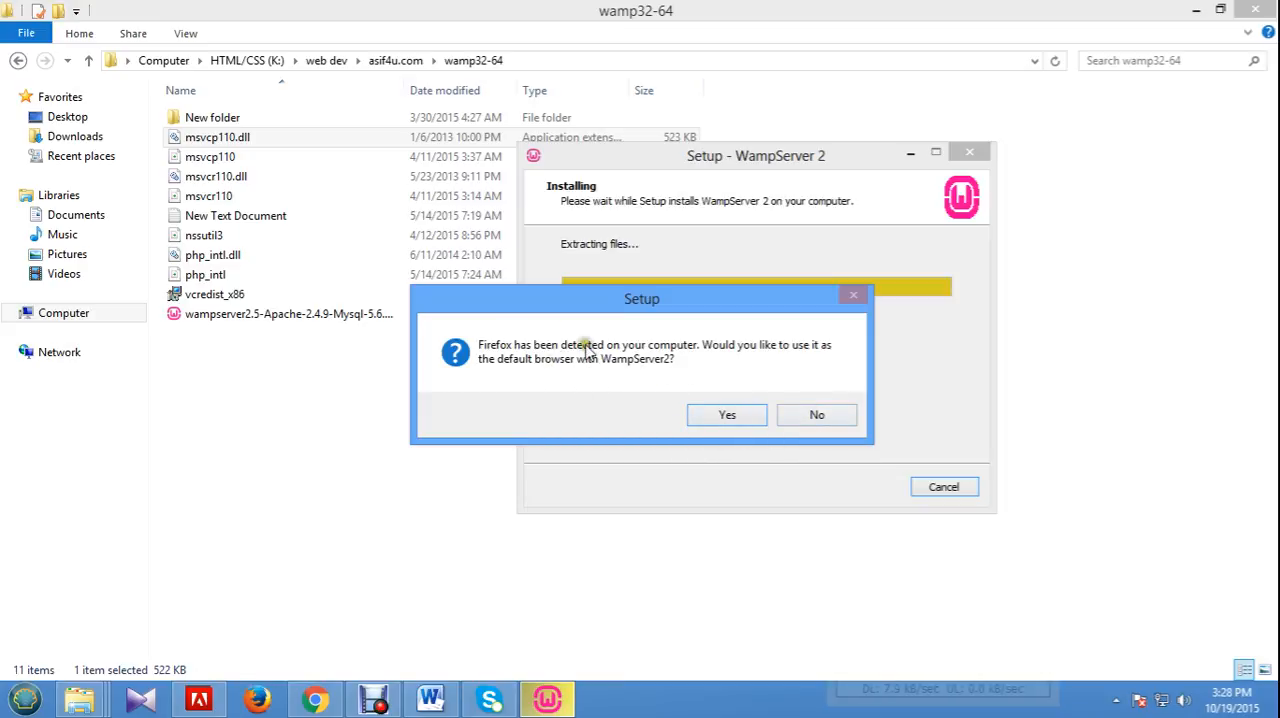
pyautogui.click(747, 418)
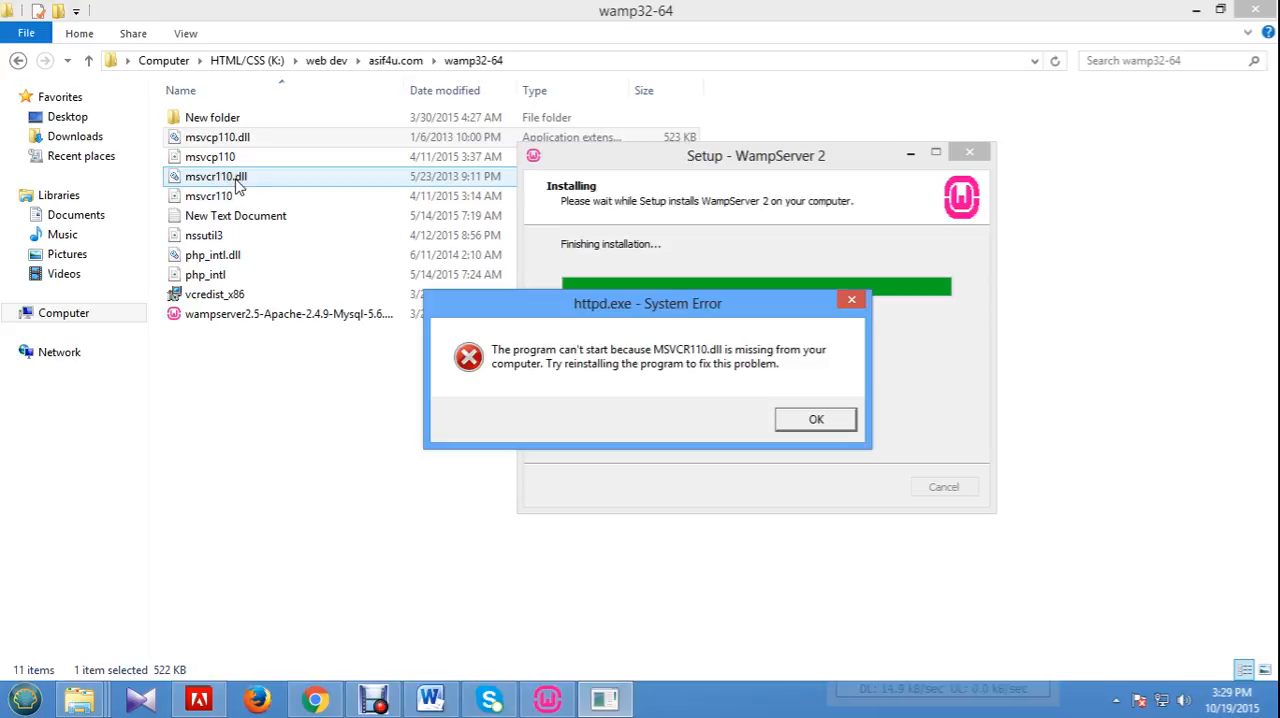
# Copy the msvcr110.dll file from the wamp32-64 folder.
pyautogui.click(221, 182)
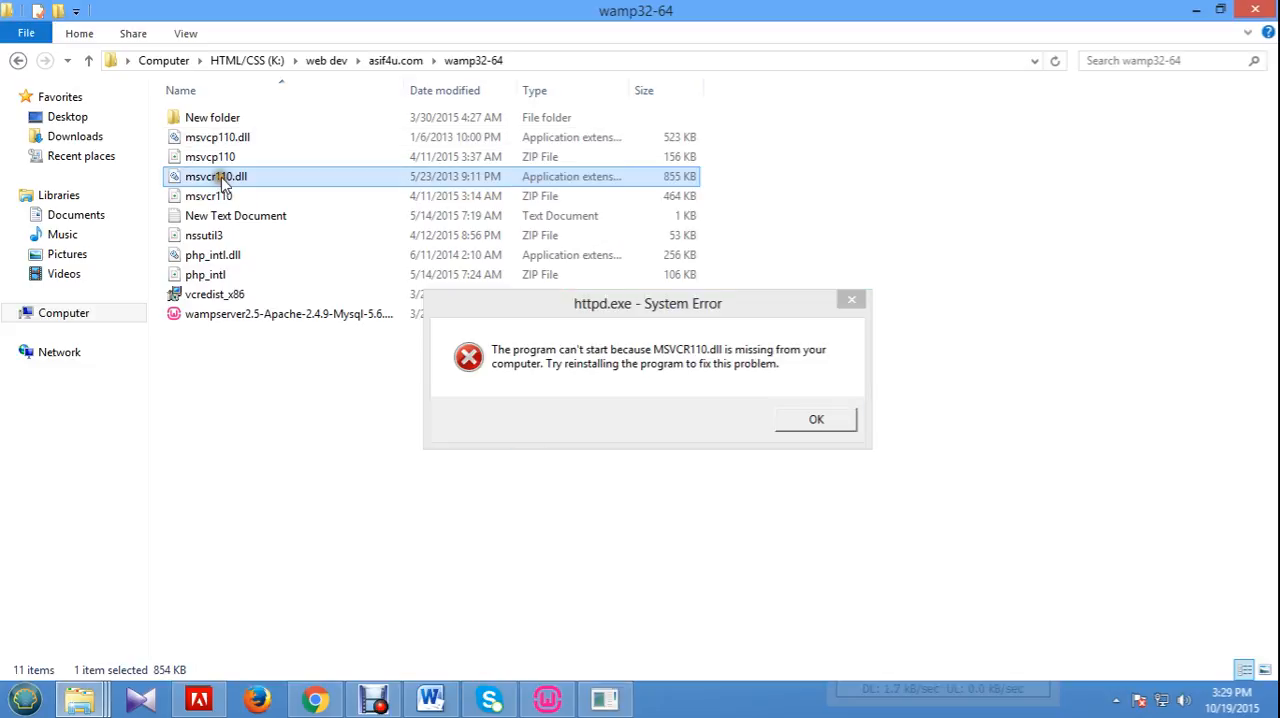
pyautogui.rightClick(221, 182)
pyautogui.click(293, 340)
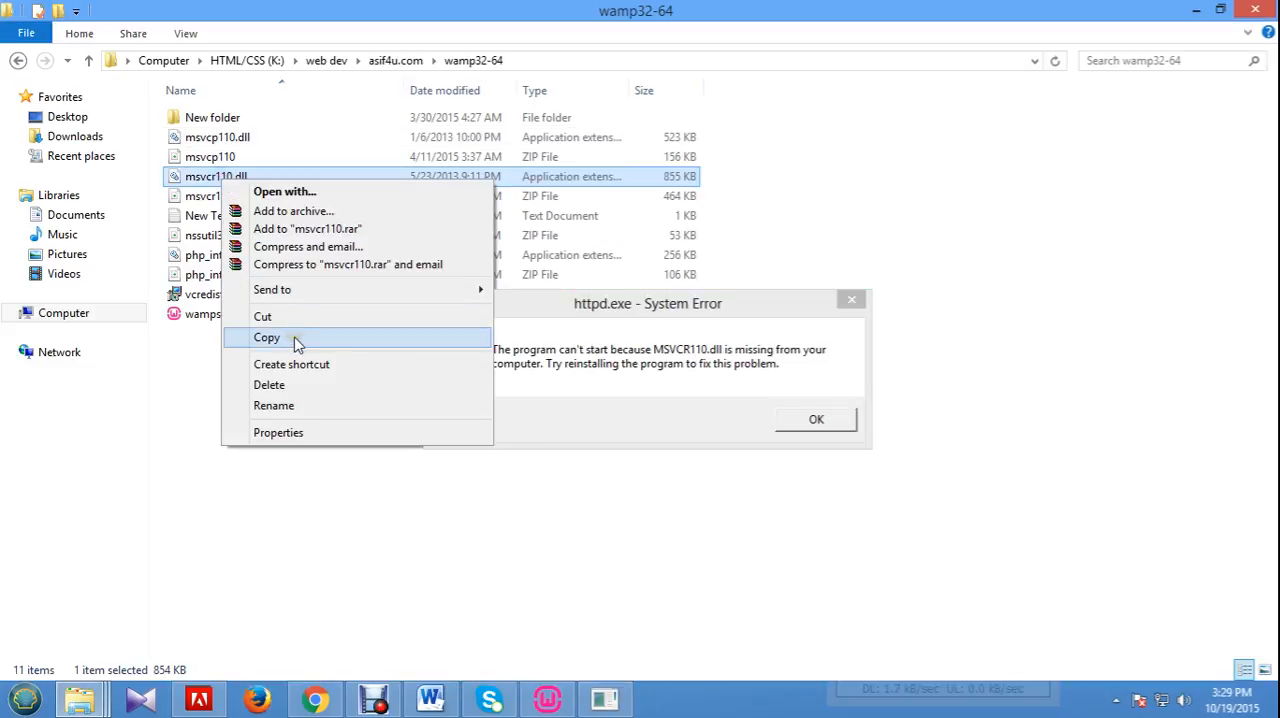
pyautogui.click(295, 340)
# Open Local Disk (C:) in the Explorer window showing the Soft folder, moving the httpd.exe error dialog out of the way.
pyautogui.moveTo(75, 704)
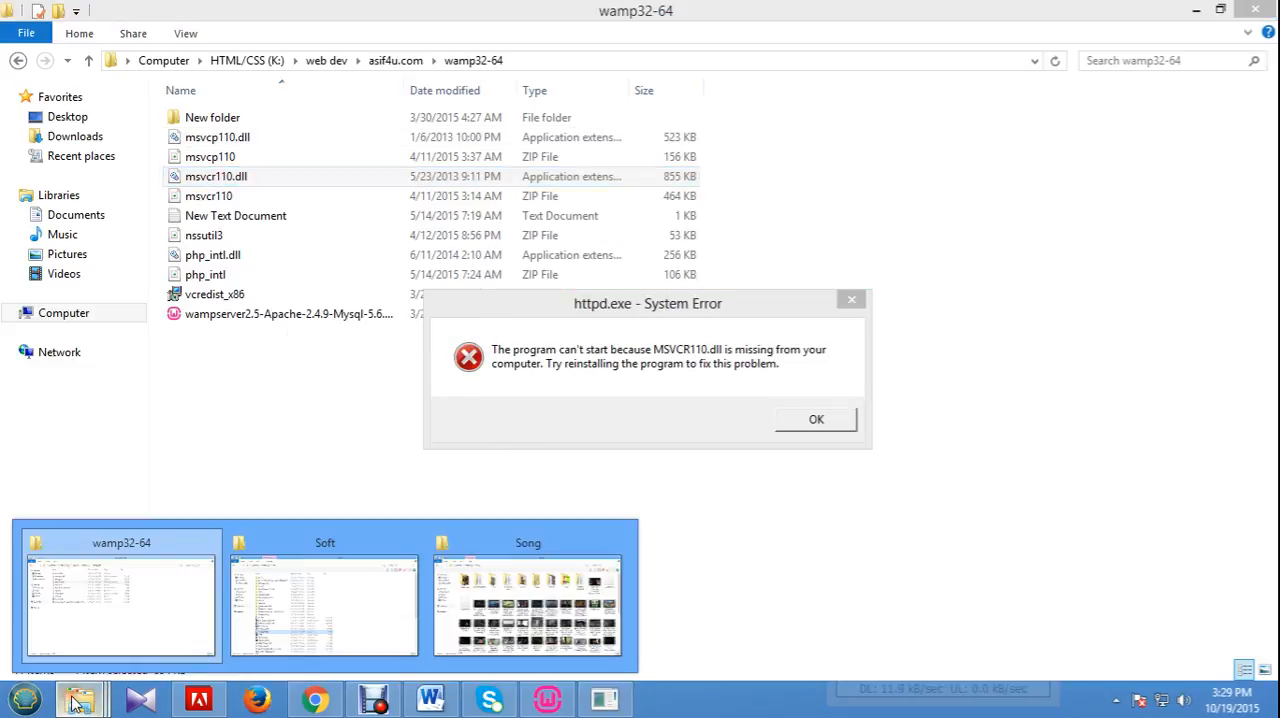
pyautogui.click(375, 600)
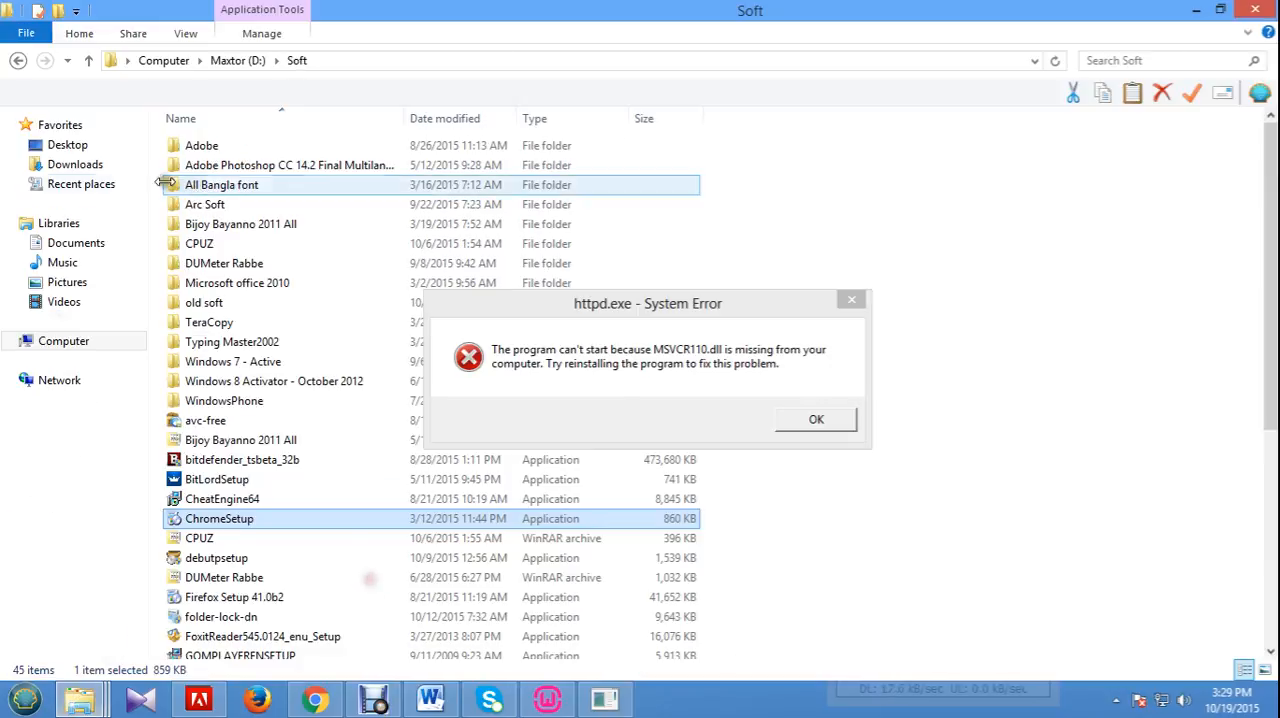
pyautogui.click(63, 143)
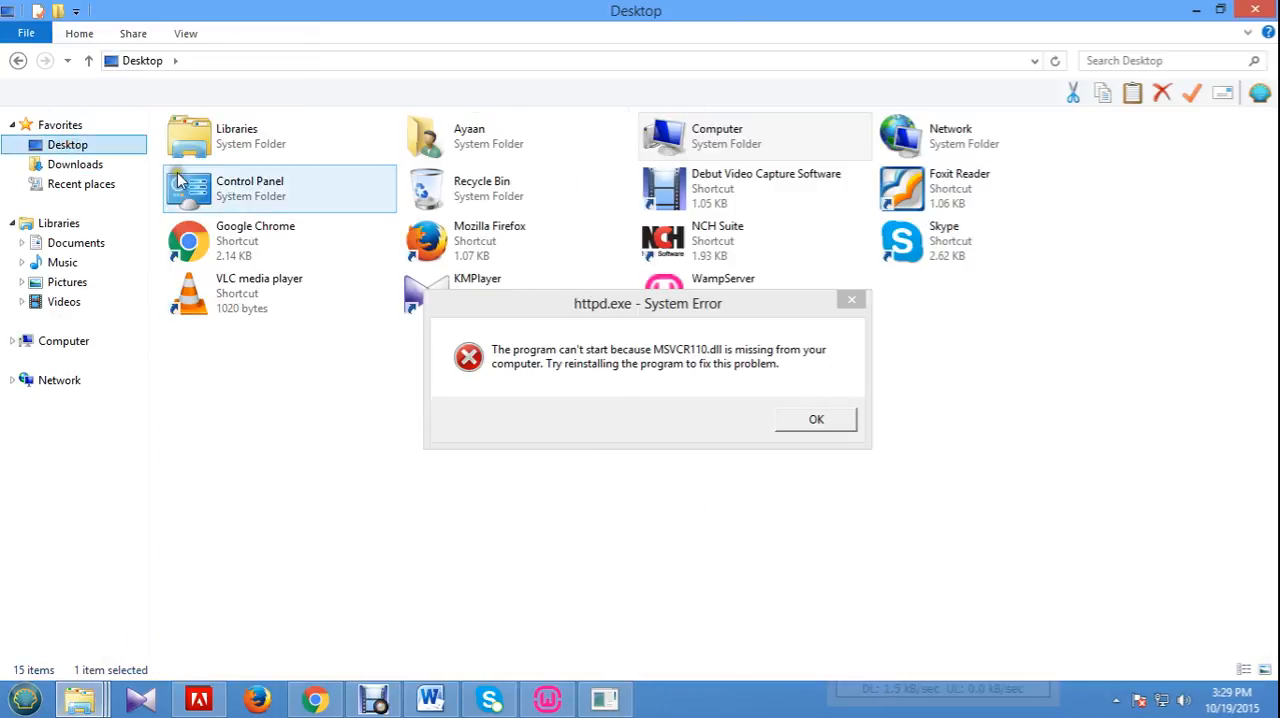
pyautogui.moveTo(675, 303); pyautogui.dragTo(780, 380)
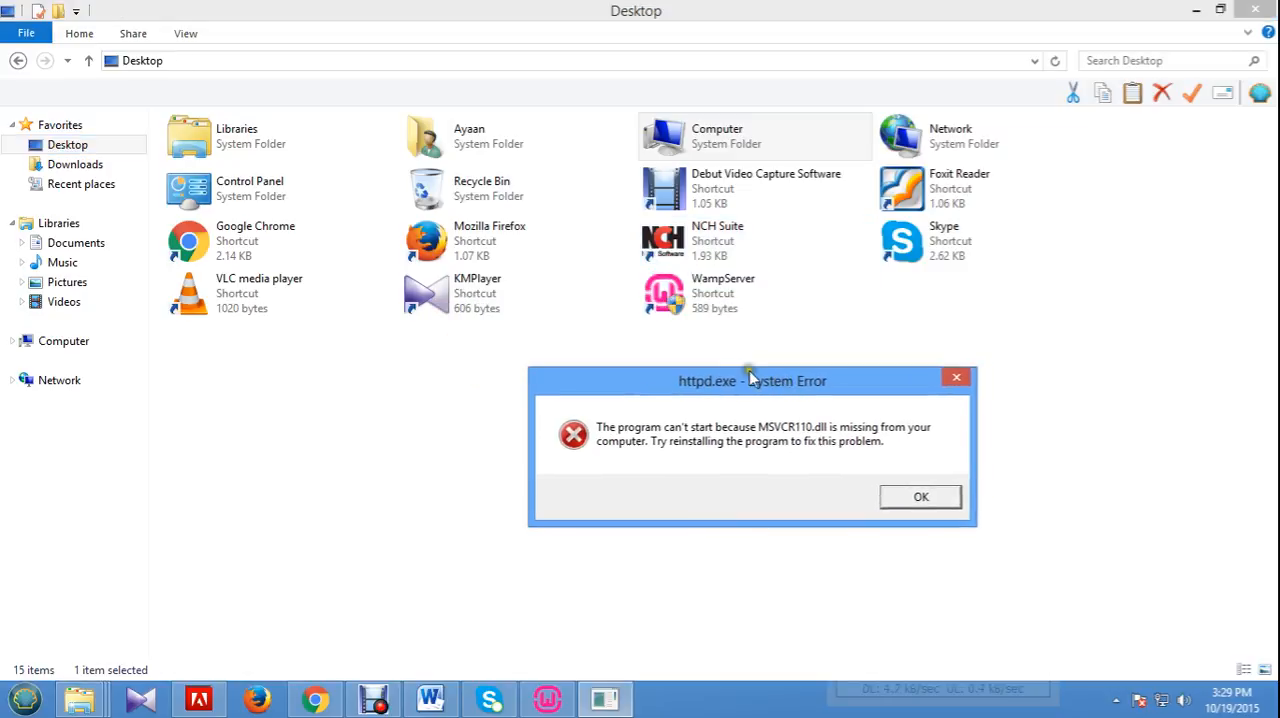
pyautogui.doubleClick(663, 135)
pyautogui.doubleClick(276, 170)
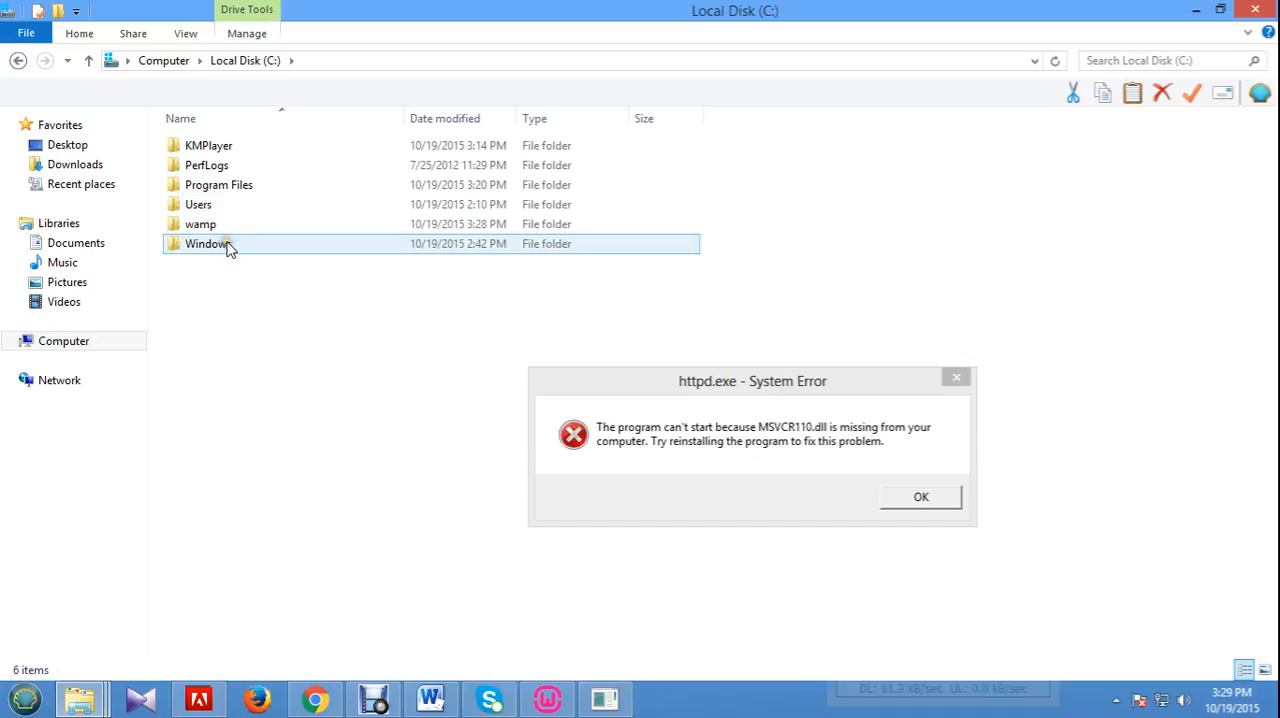
# Open the System32 folder inside the Windows folder on drive C.
pyautogui.doubleClick(228, 248)
pyautogui.click(237, 404)
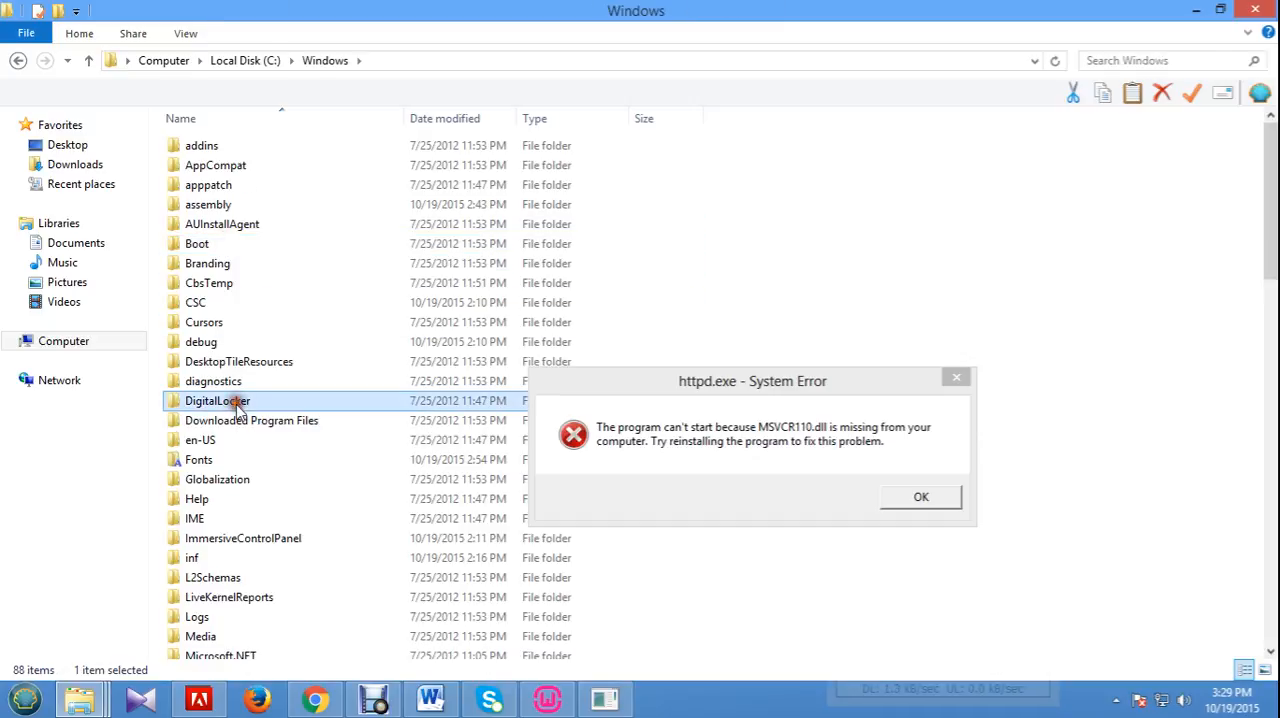
pyautogui.scroll(-6, 337, 474)
pyautogui.click(345, 476)
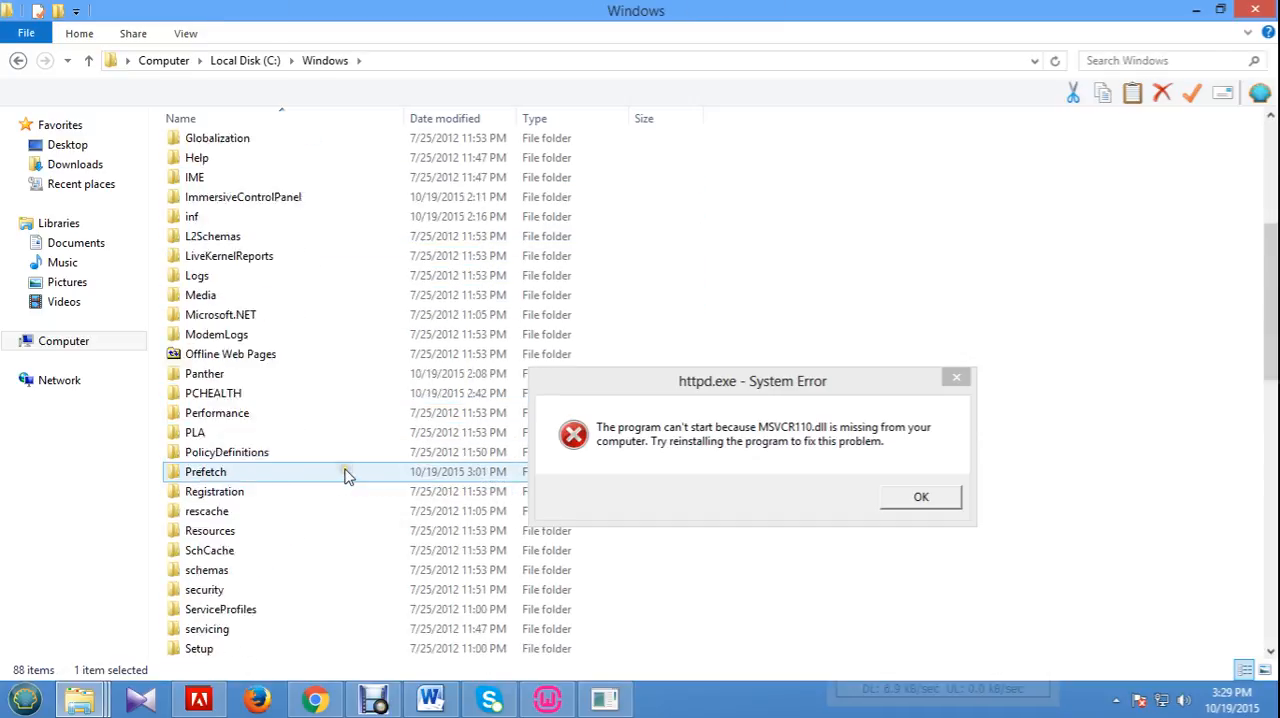
pyautogui.scroll(-1, 345, 476)
pyautogui.click(440, 488)
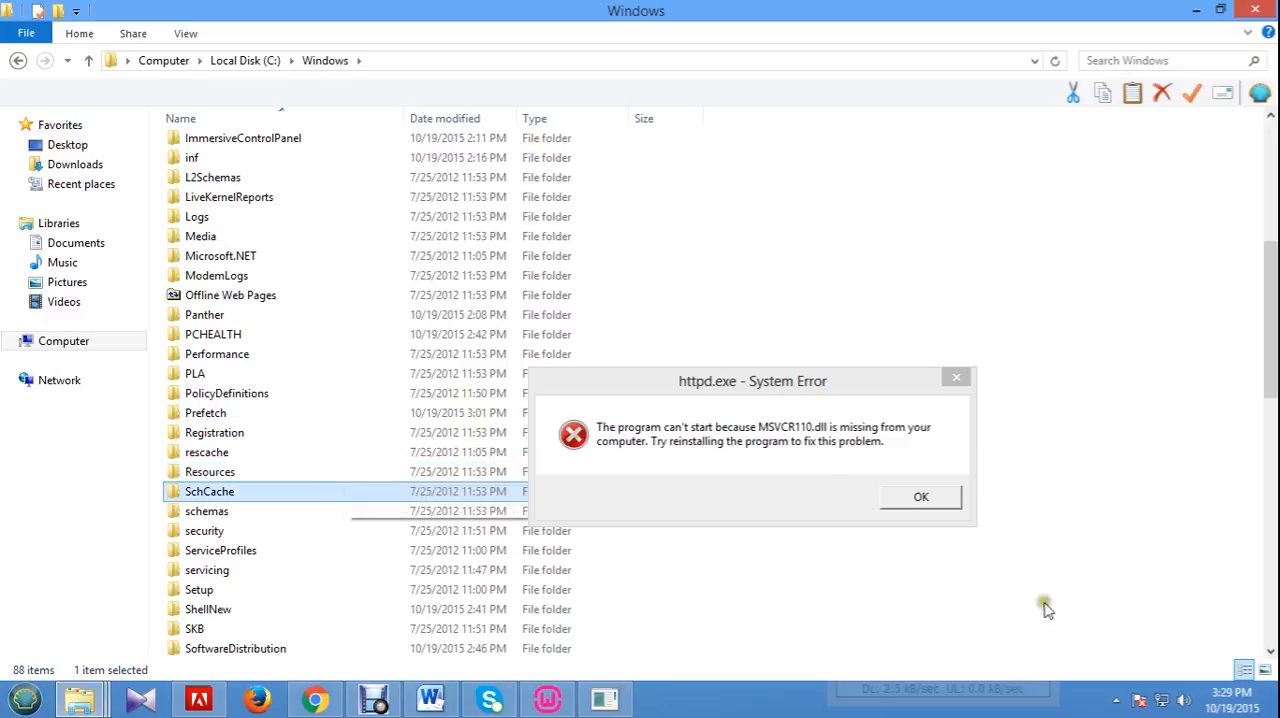
pyautogui.scroll(-1, 248, 619)
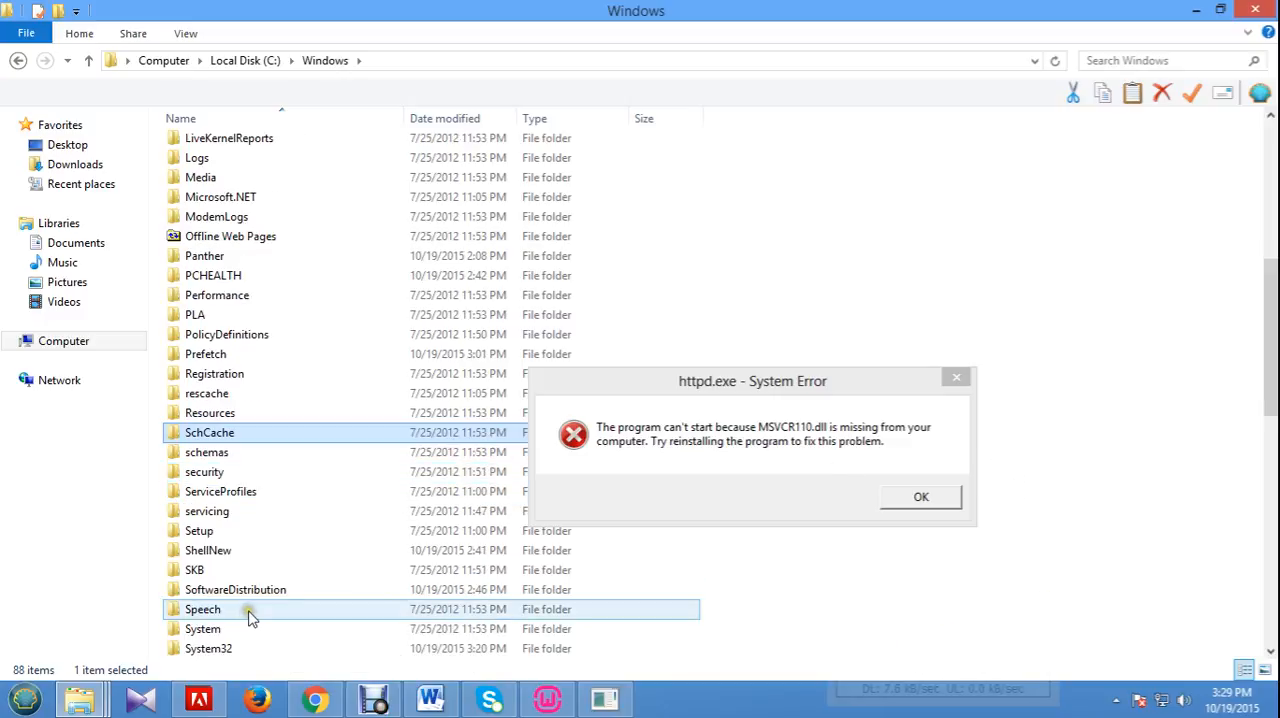
pyautogui.scroll(-1, 250, 619)
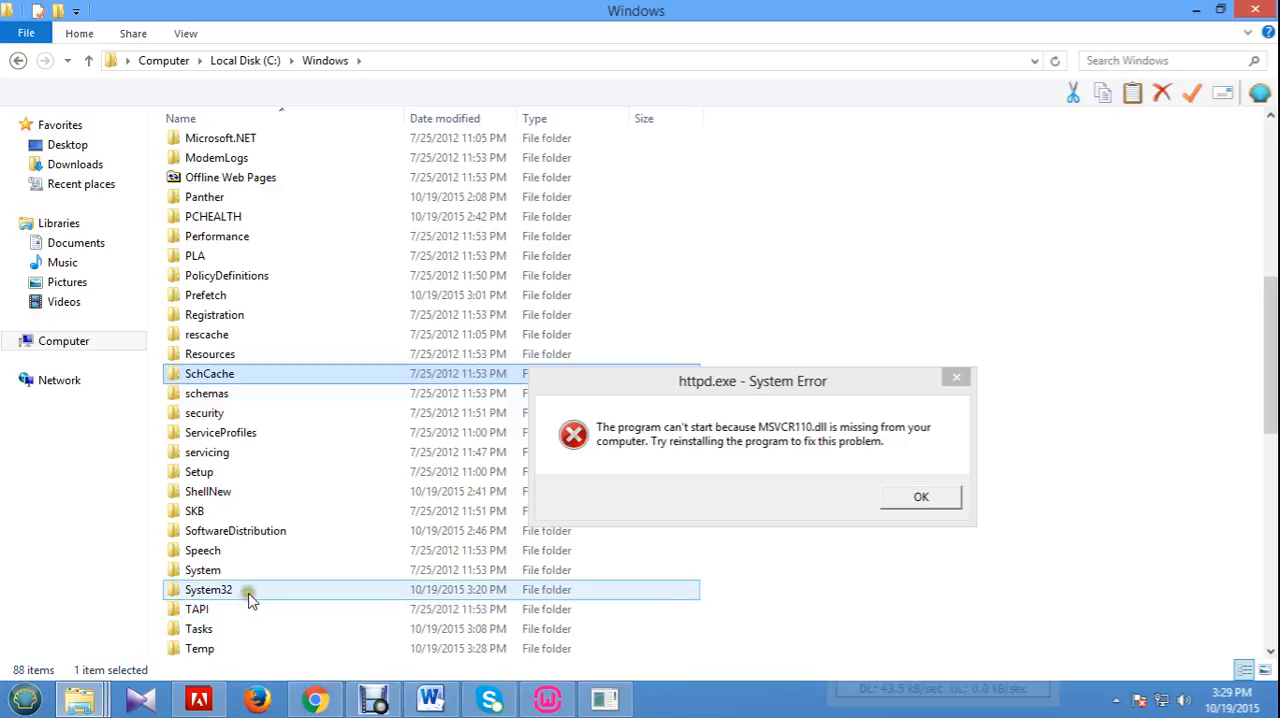
pyautogui.doubleClick(249, 591)
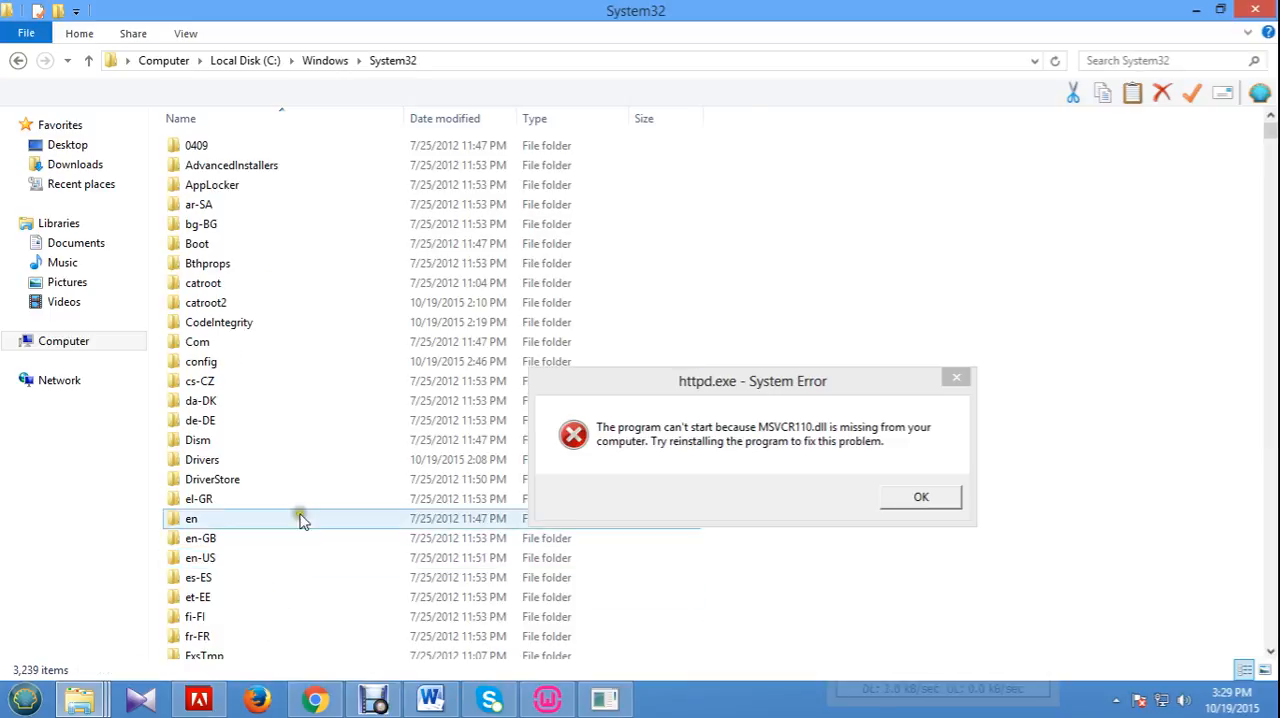
# Paste msvcr110.dll into System32 with administrator permission and dismiss the httpd.exe system error.
pyautogui.scroll(-20, 1155, 388)
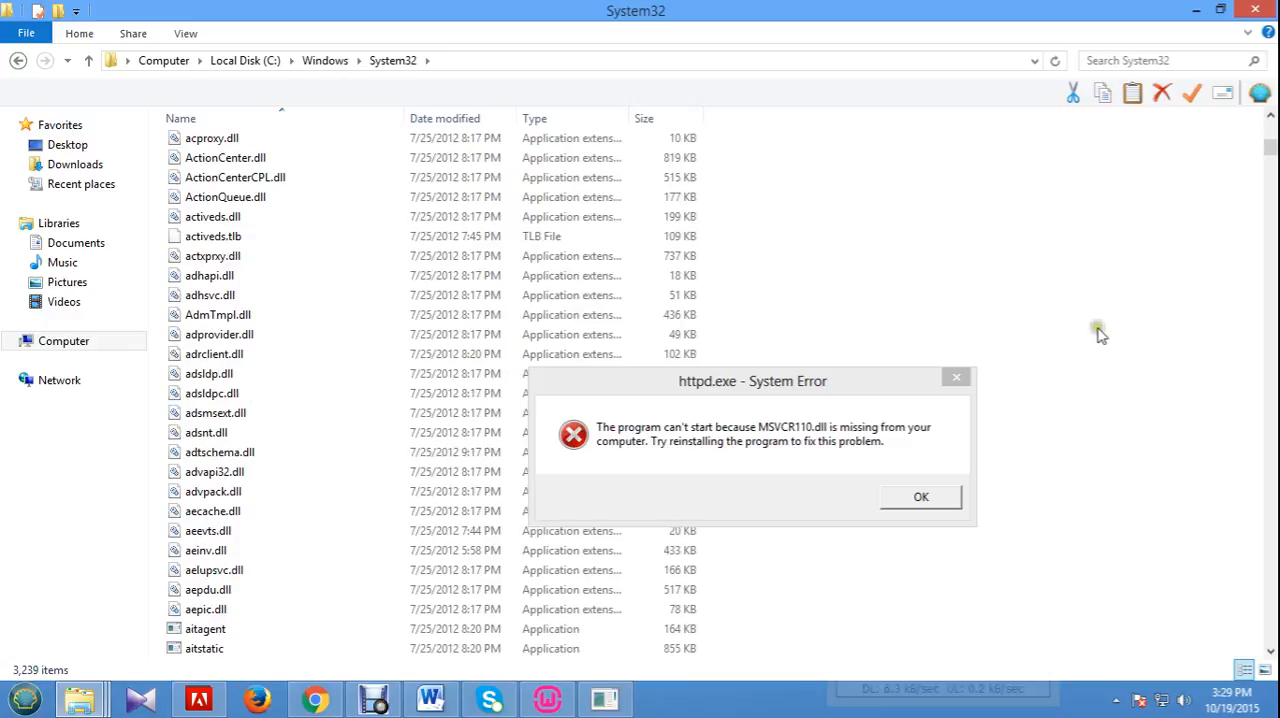
pyautogui.rightClick(1093, 324)
pyautogui.click(1172, 430)
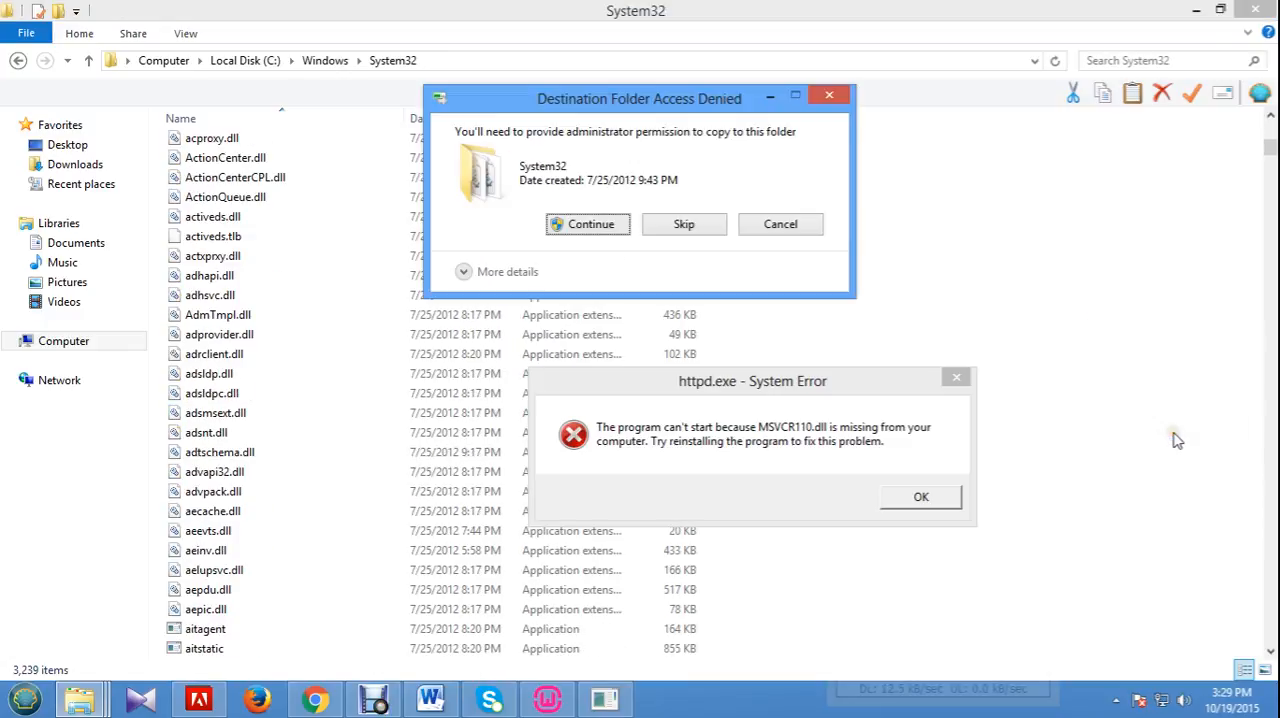
pyautogui.click(596, 226)
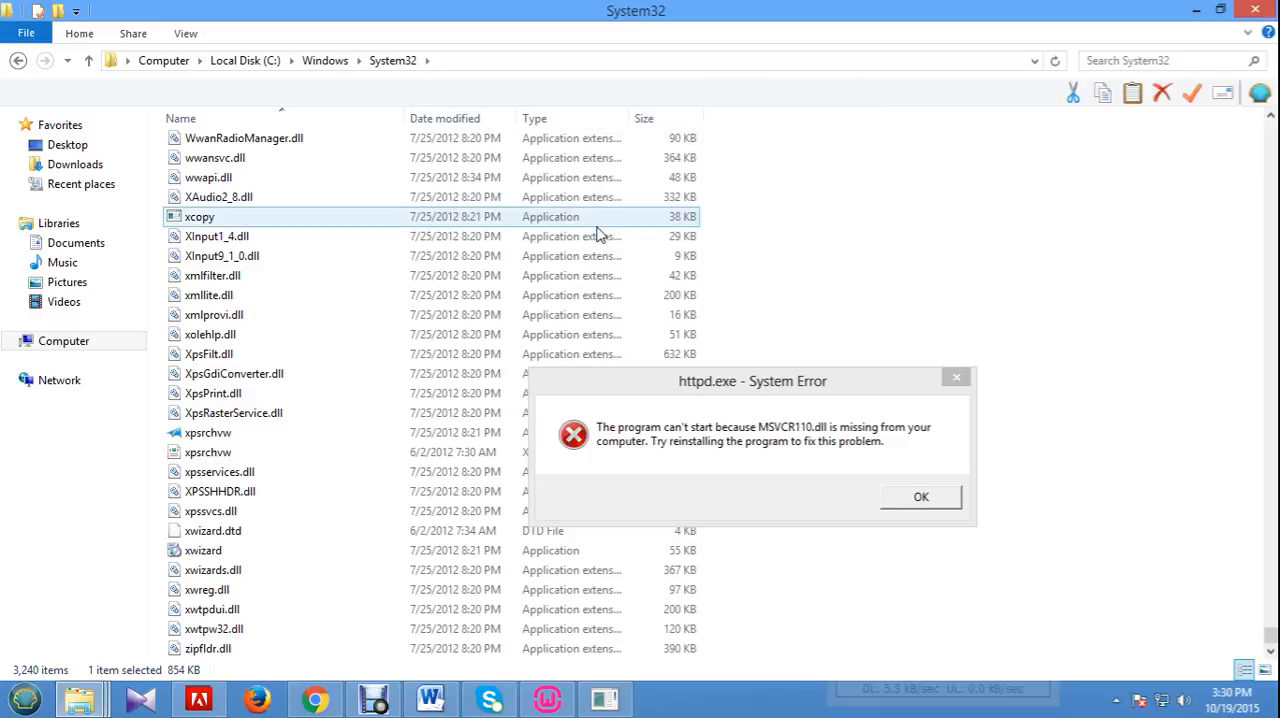
pyautogui.click(918, 500)
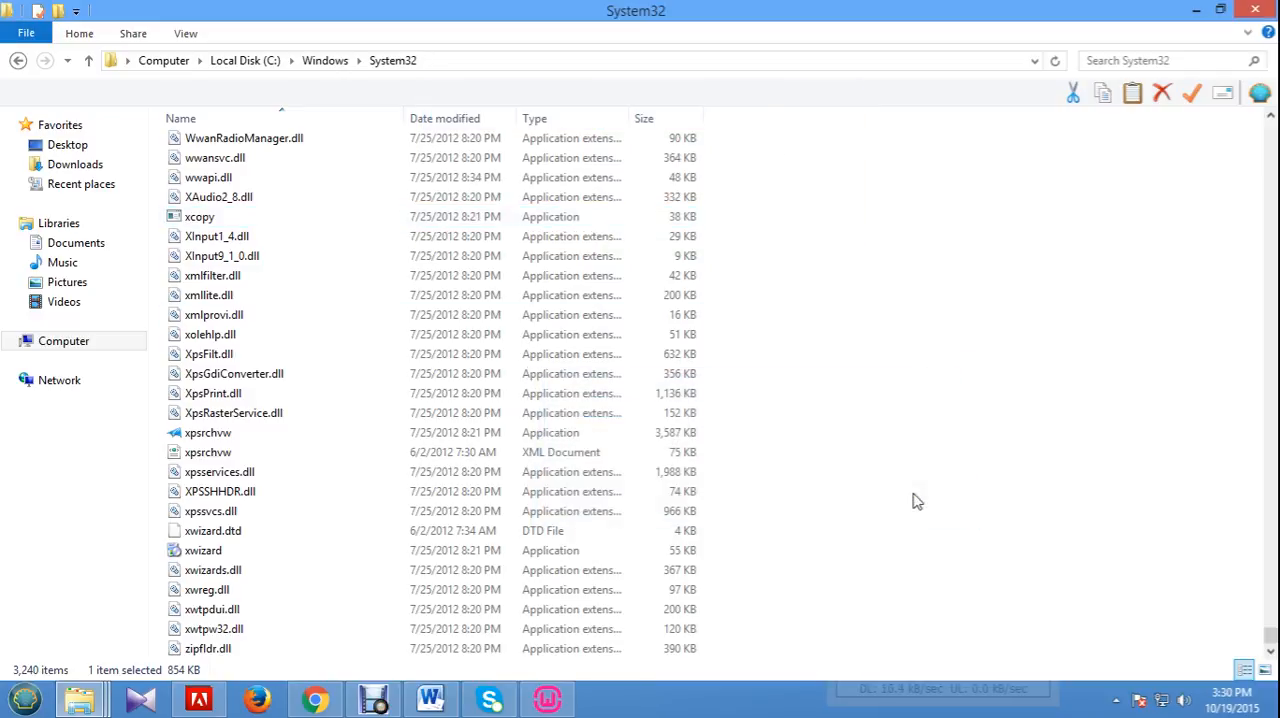
# Cancel the Apache HTTP Server firewall alert and finish the WampServer setup with default PHP mail parameters and launching enabled.
pyautogui.click(547, 699)
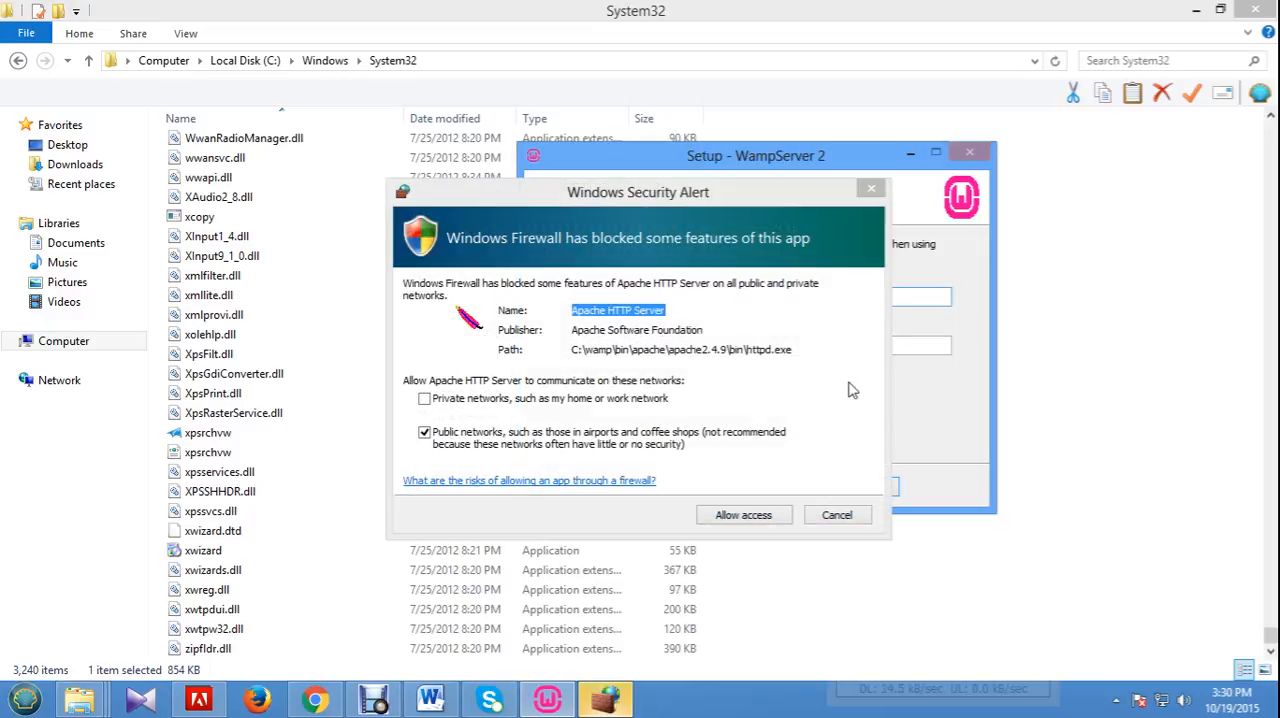
pyautogui.click(829, 514)
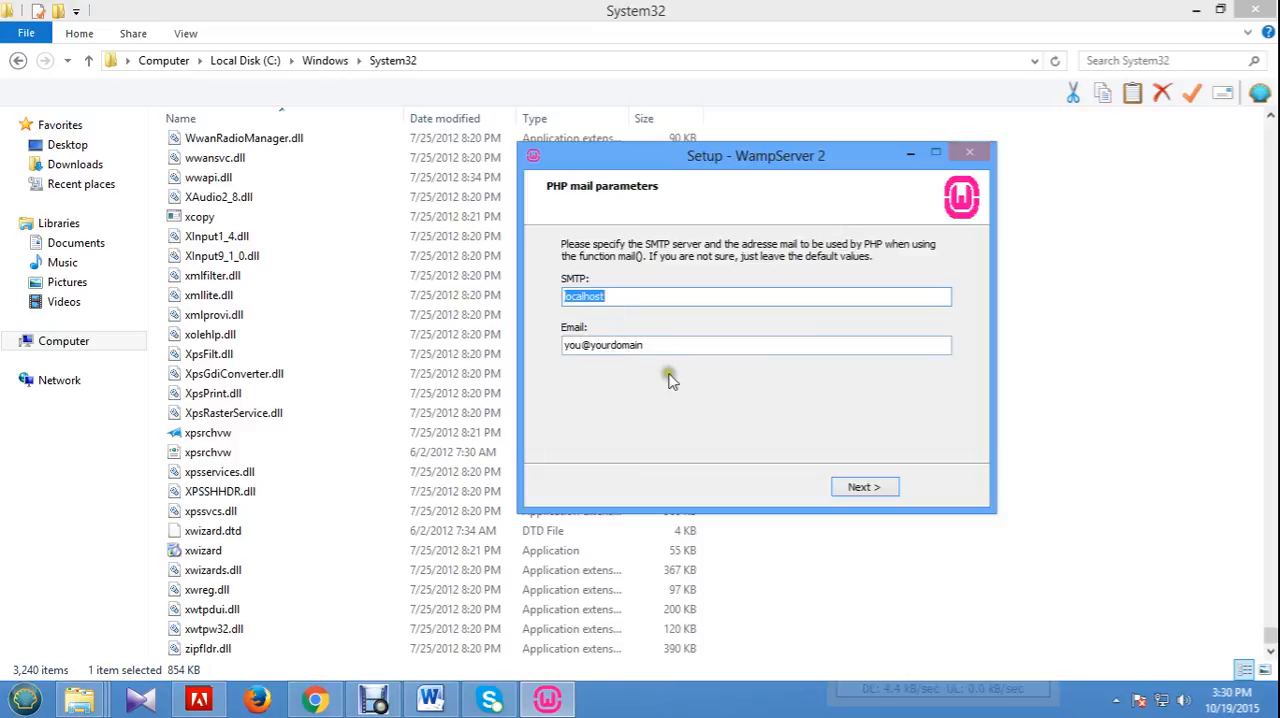
pyautogui.click(867, 487)
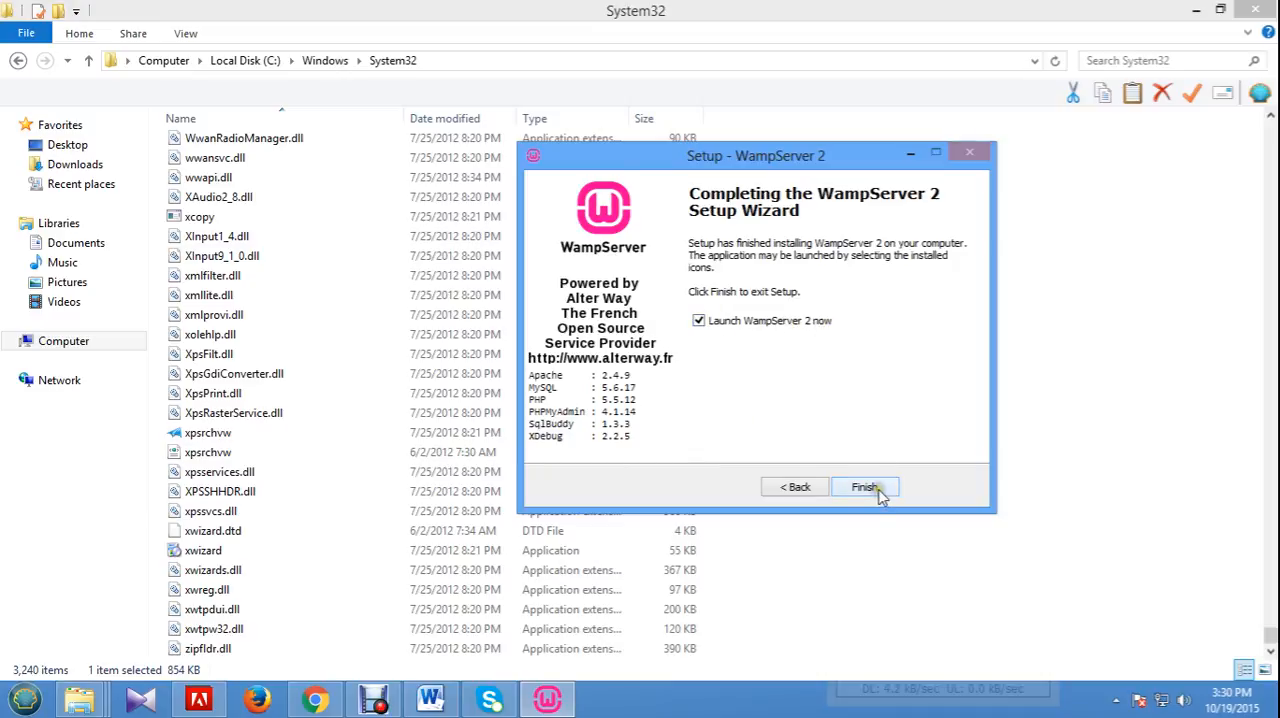
pyautogui.click(866, 487)
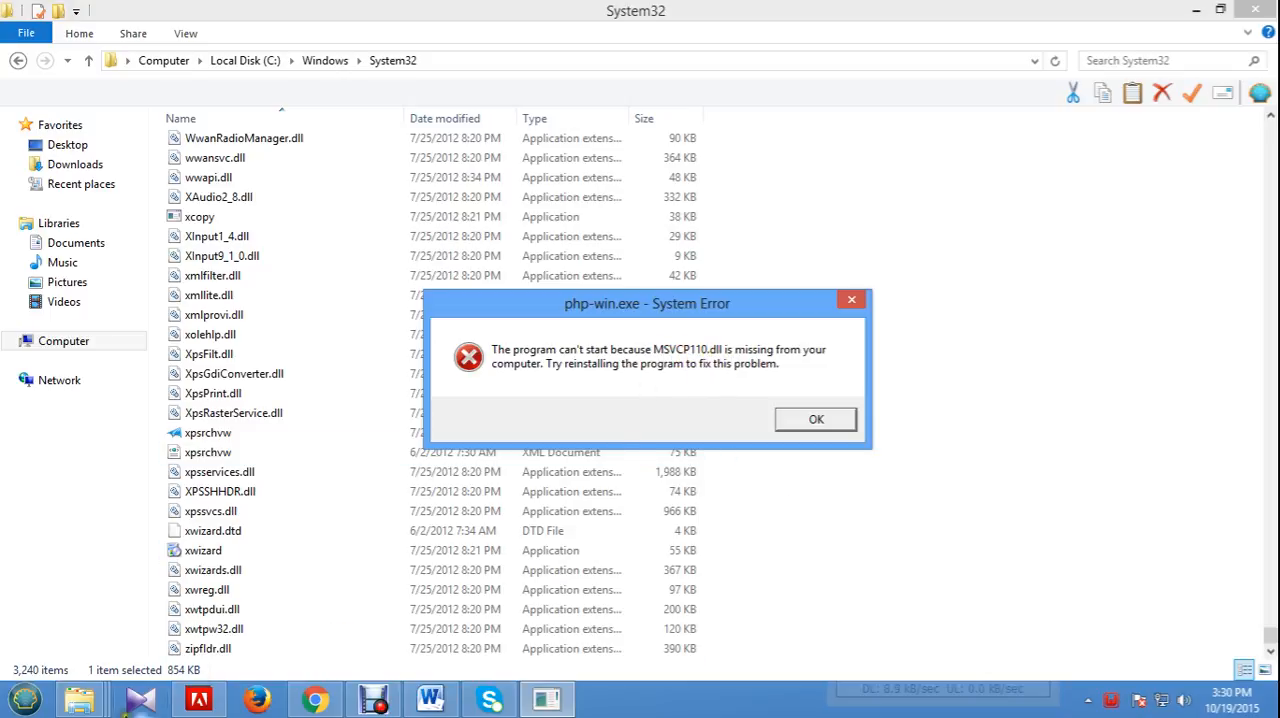
# Copy the msvcp110.dll file from the wamp32-64 folder.
pyautogui.click(103, 690)
pyautogui.click(150, 603)
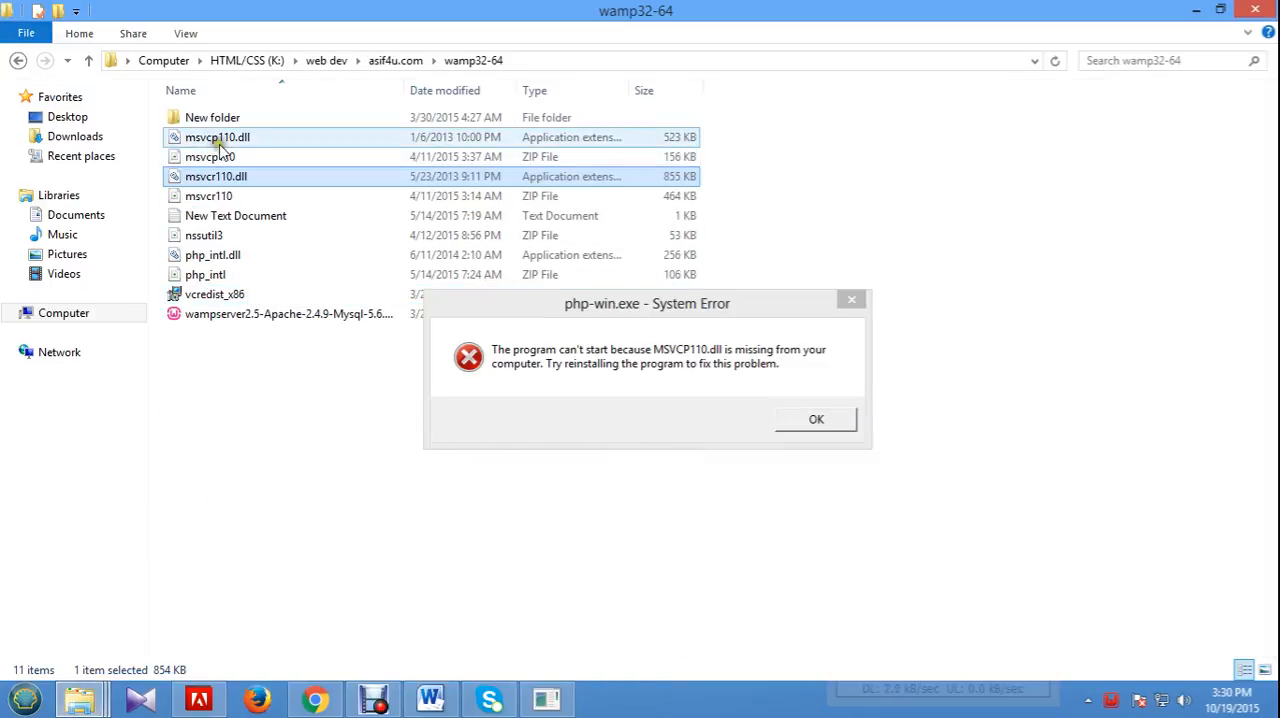
pyautogui.moveTo(221, 148)
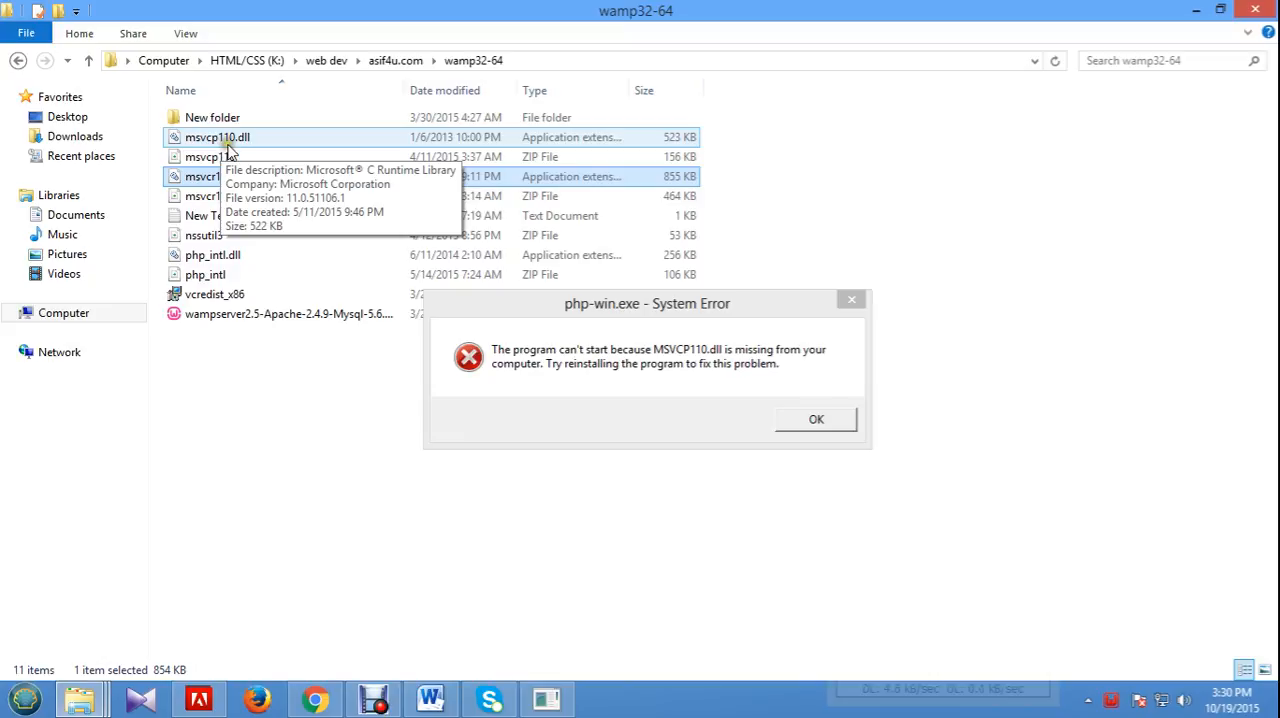
pyautogui.click(226, 146)
pyautogui.rightClick(227, 140)
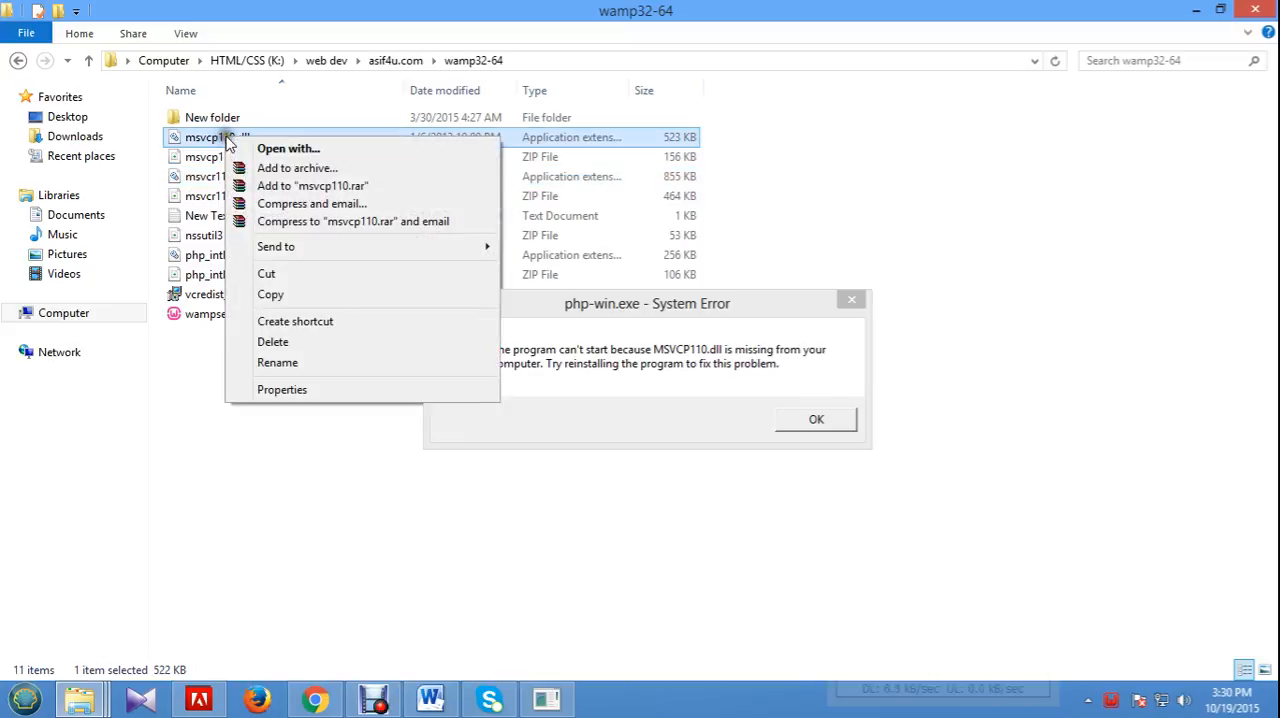
pyautogui.click(322, 296)
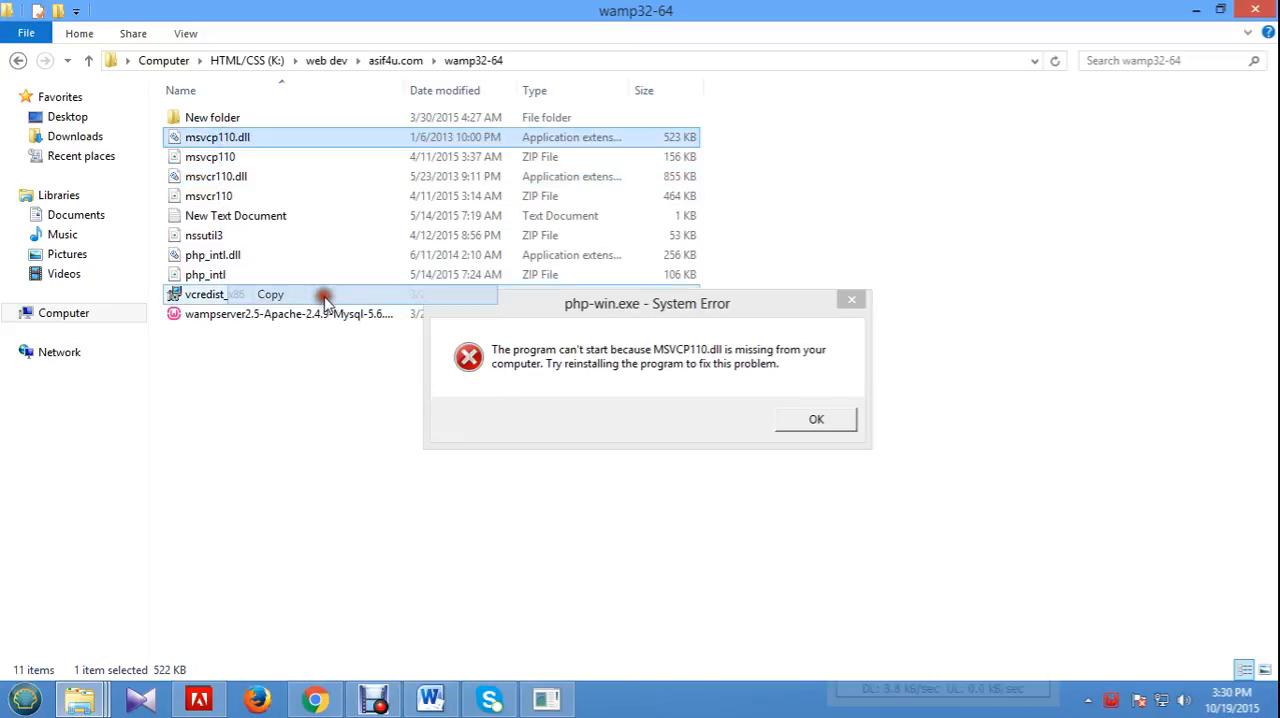
# Paste msvcp110.dll into System32 with administrator permission and dismiss the php-win.exe system error.
pyautogui.moveTo(80, 698)
pyautogui.click(258, 656)
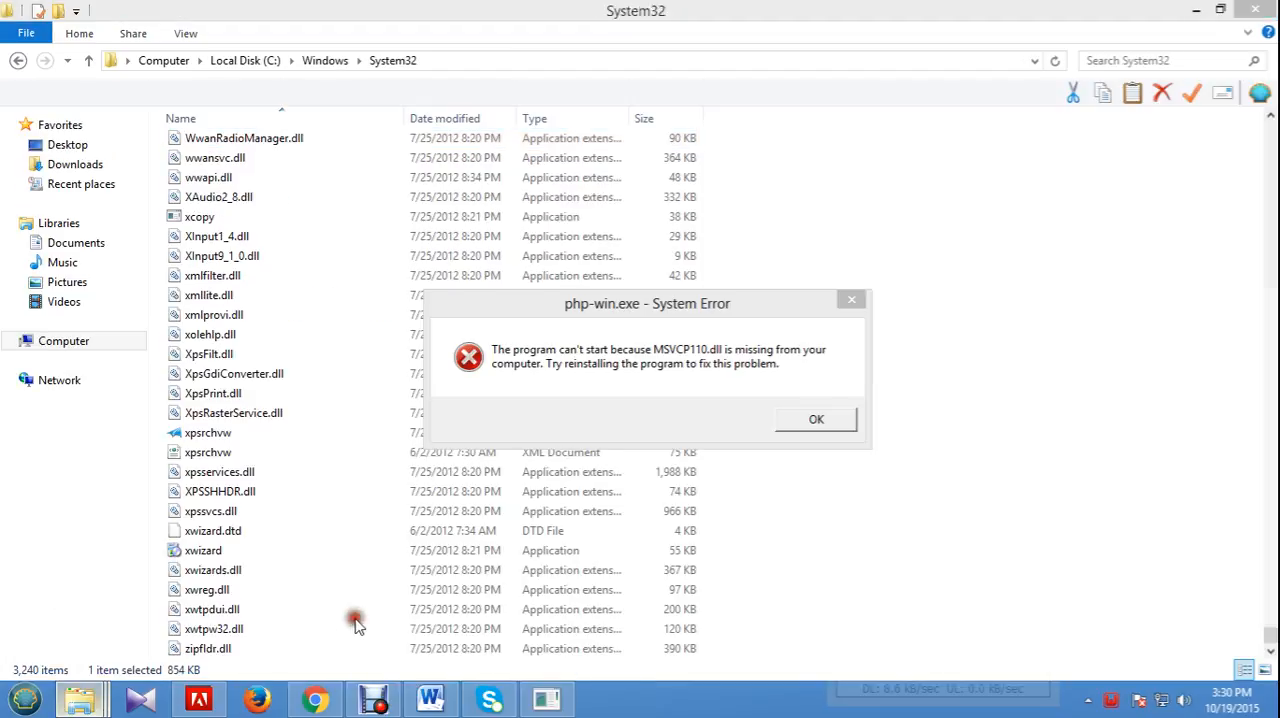
pyautogui.rightClick(904, 528)
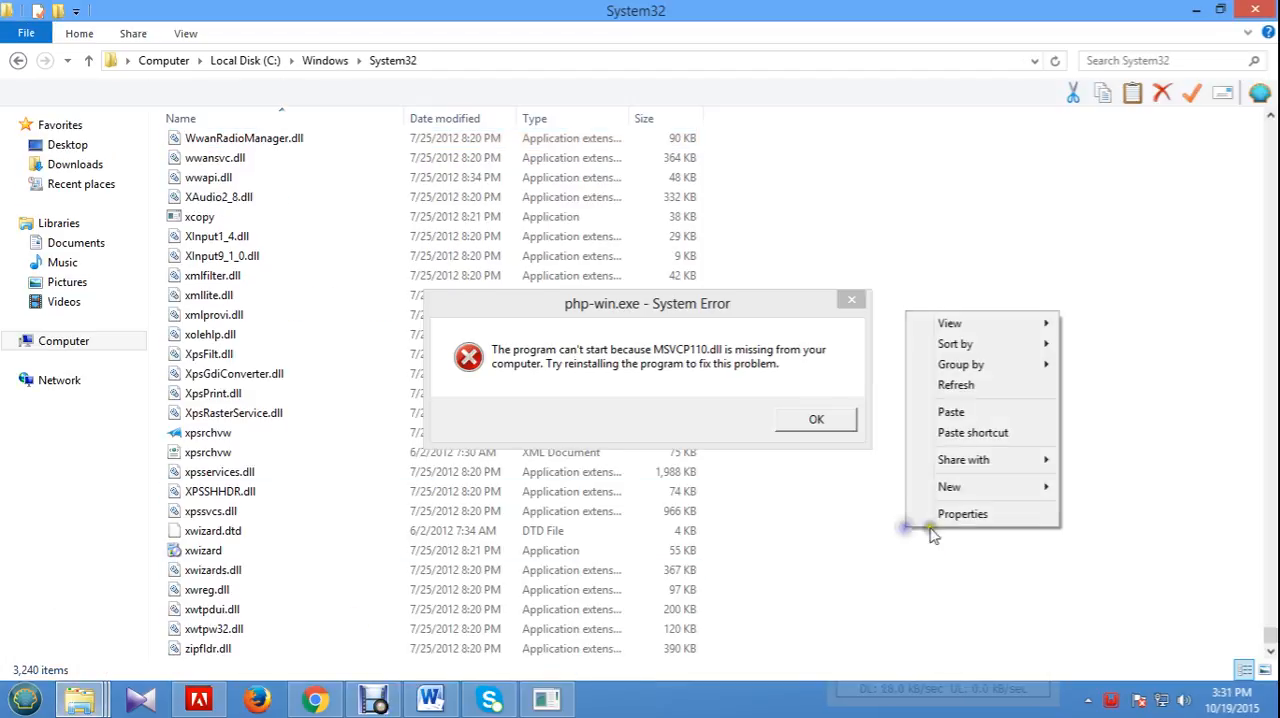
pyautogui.click(995, 413)
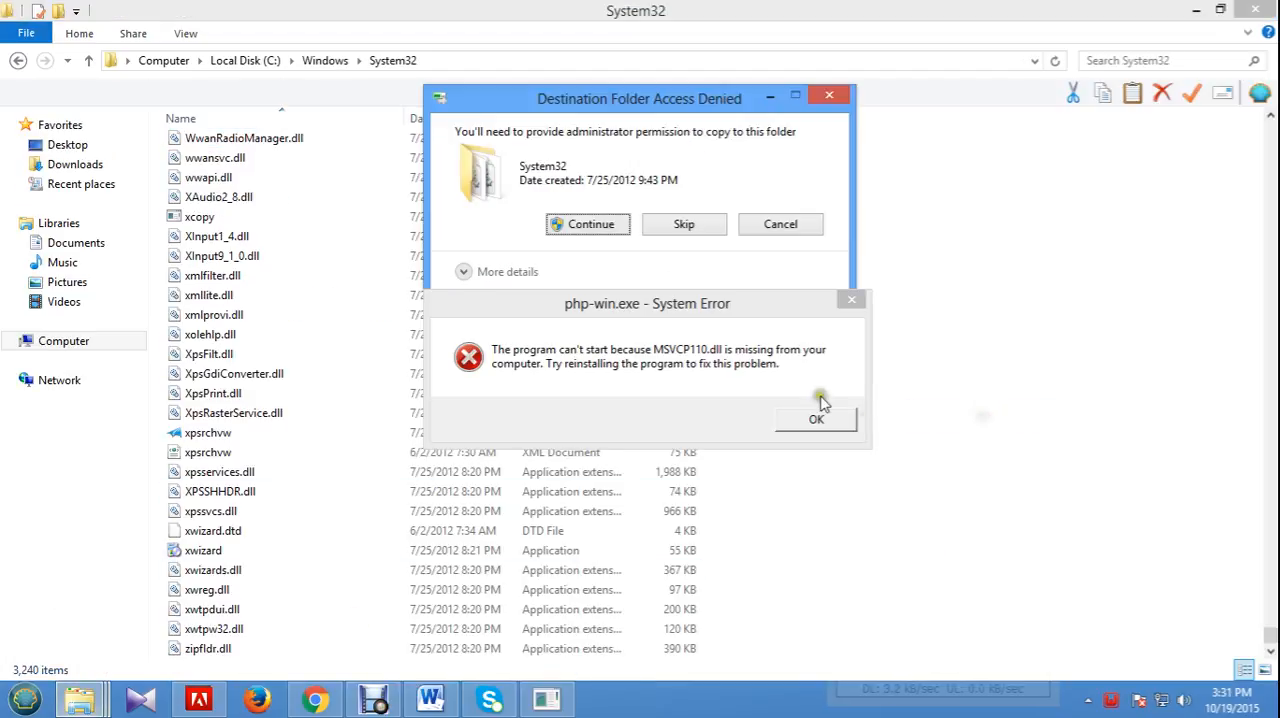
pyautogui.click(620, 229)
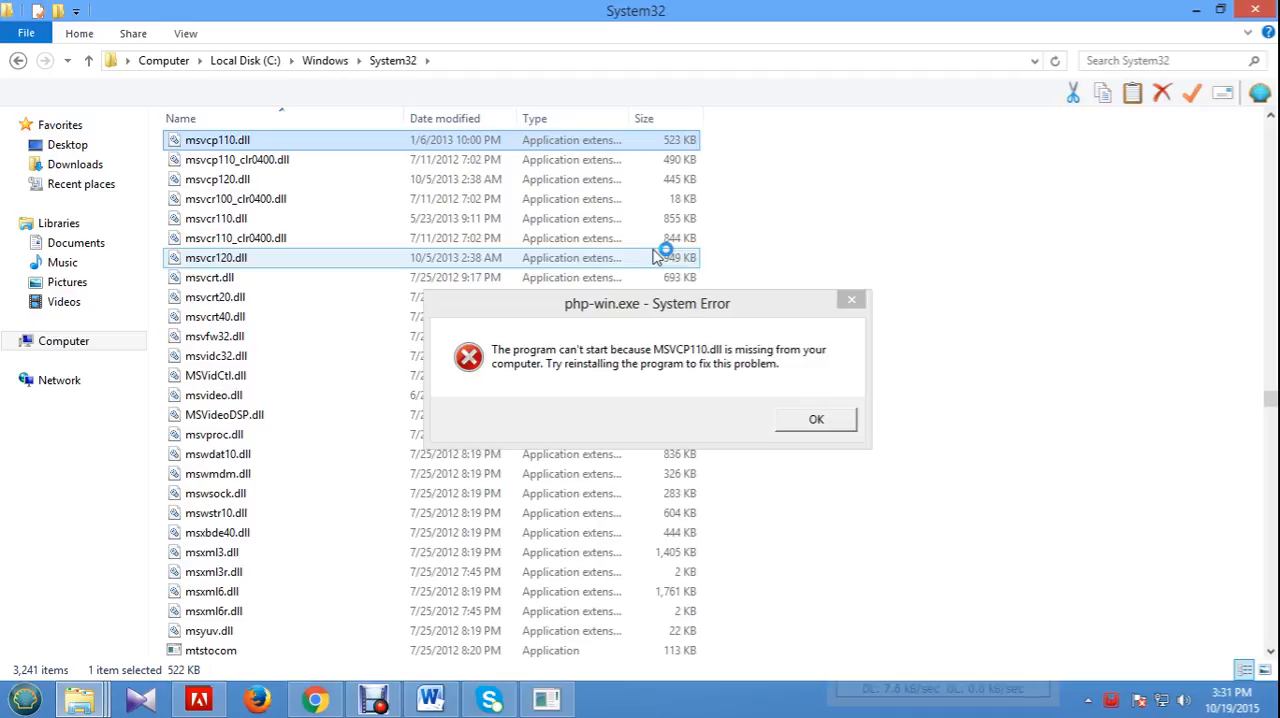
pyautogui.click(816, 420)
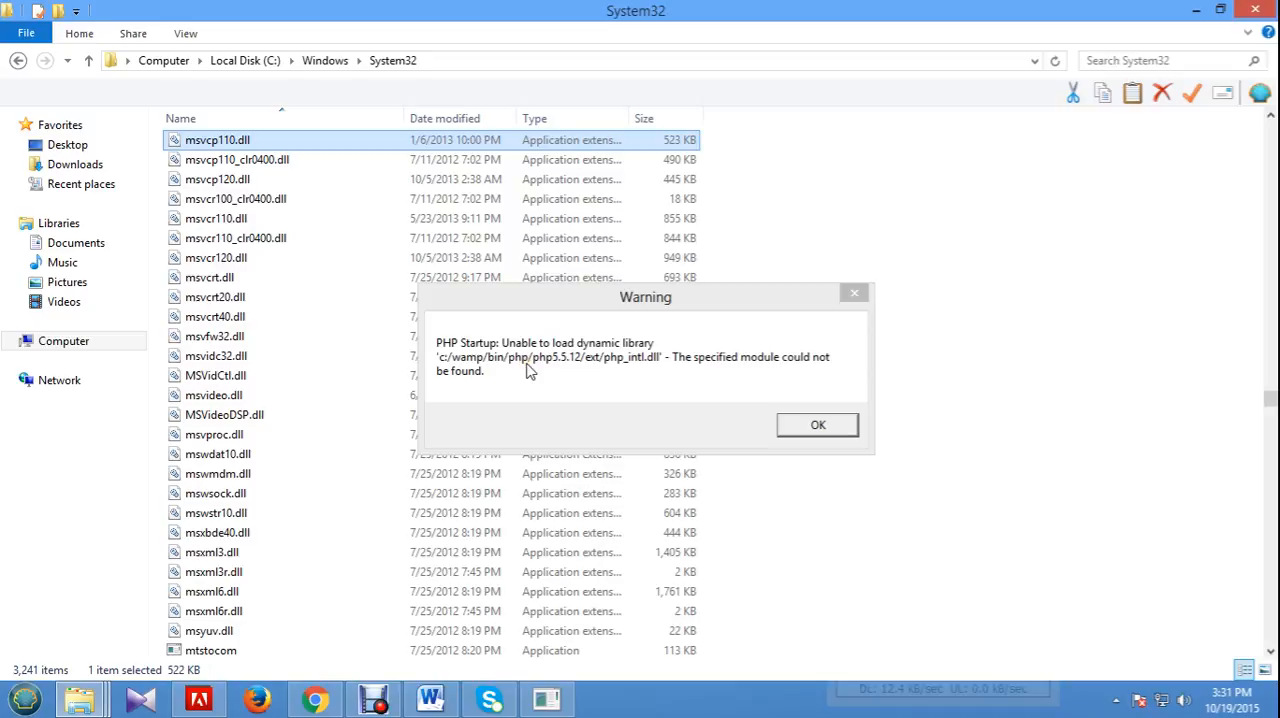
# Copy the php_intl.dll file from the wamp32-64 folder.
pyautogui.click(85, 700)
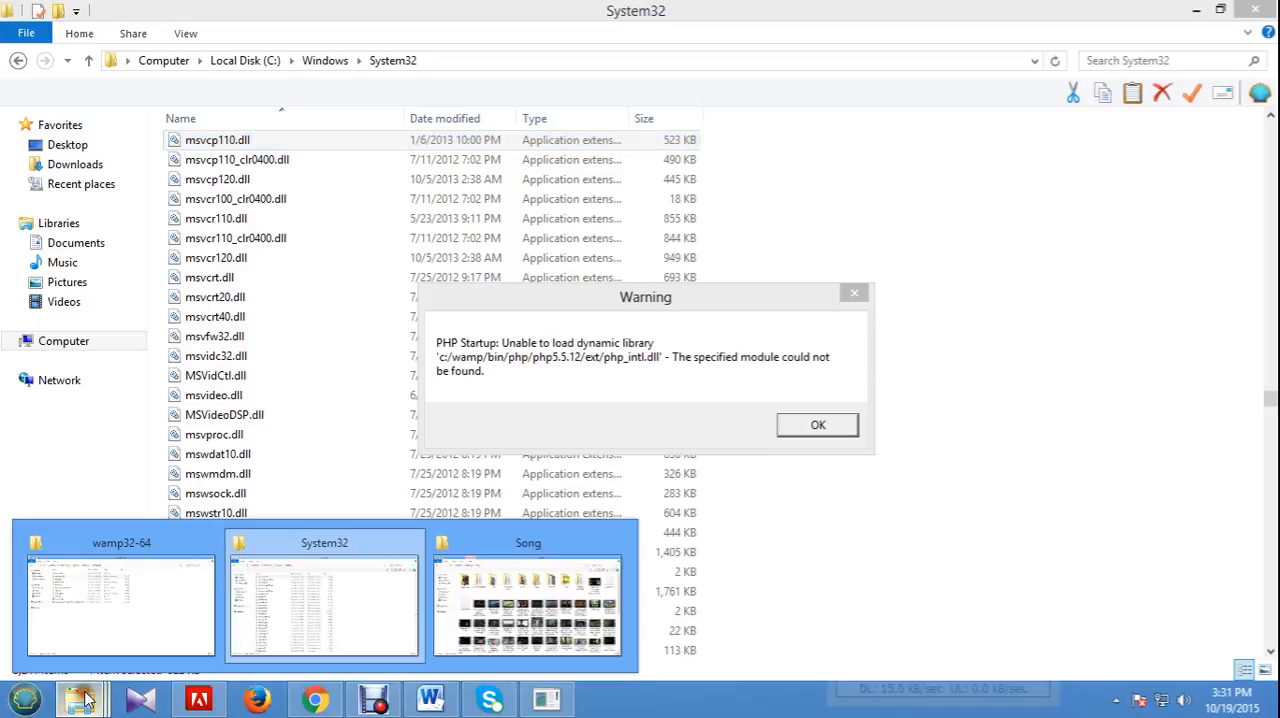
pyautogui.click(194, 552)
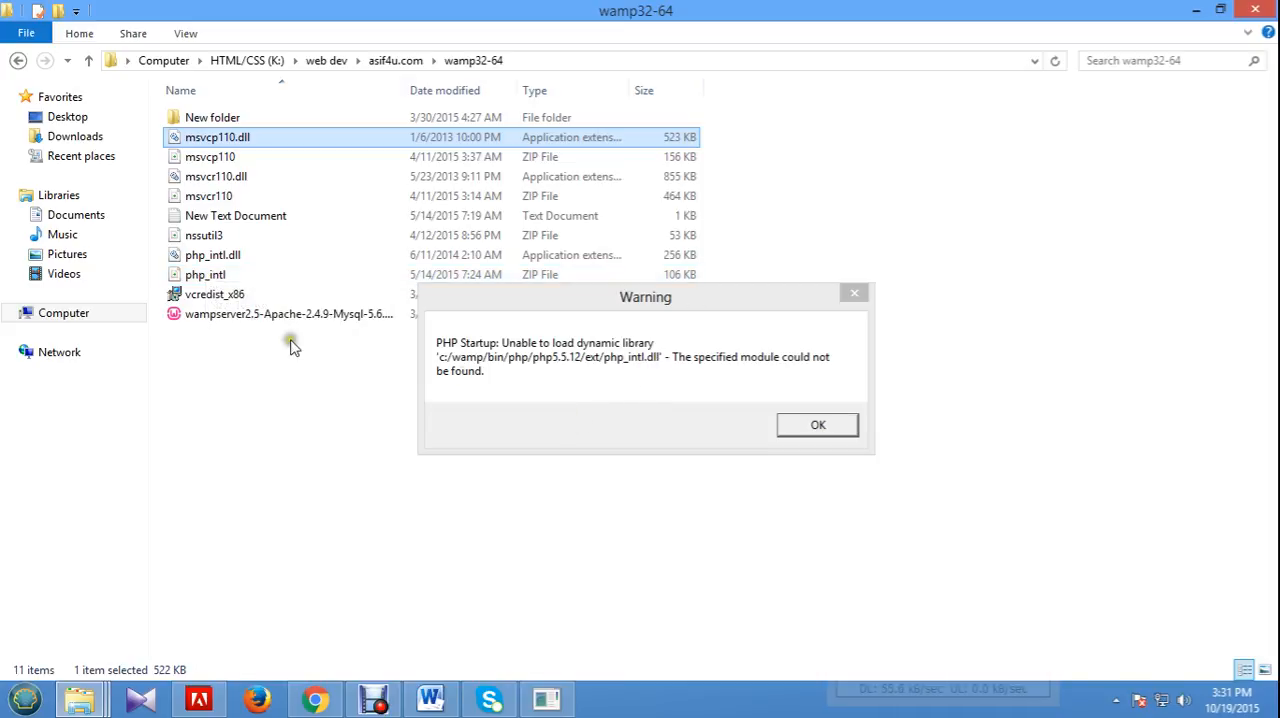
pyautogui.rightClick(228, 258)
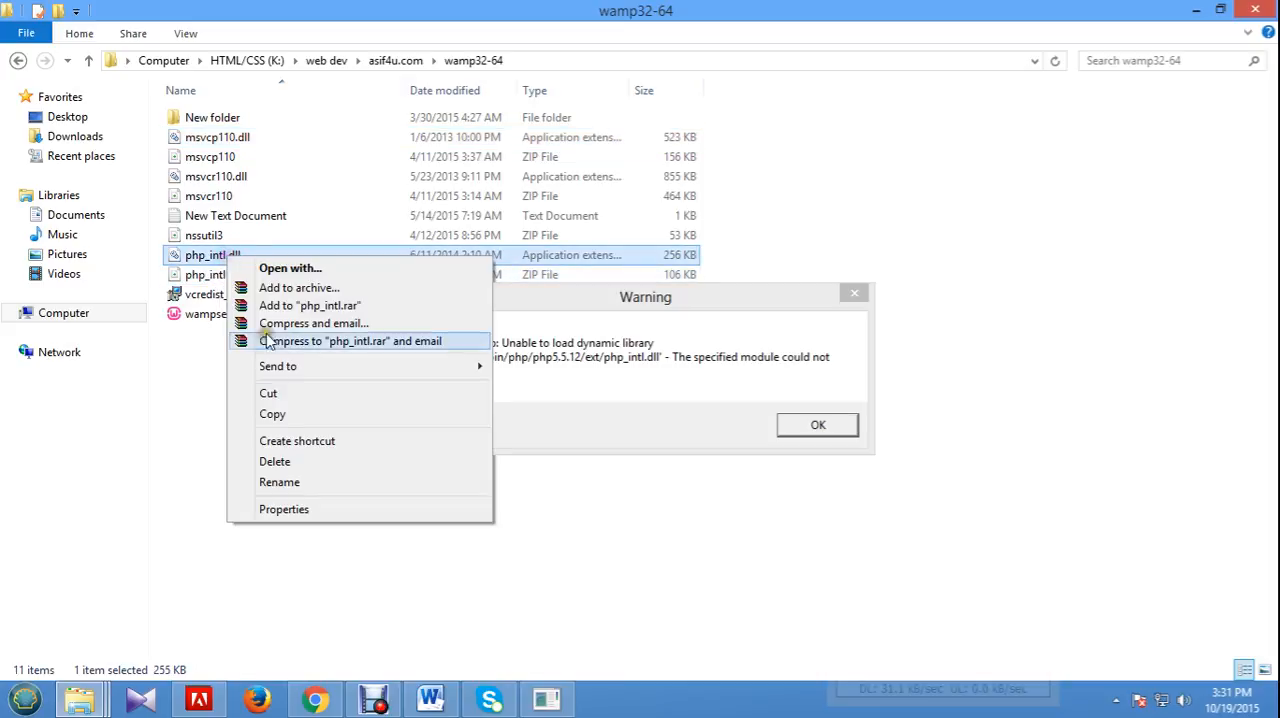
pyautogui.click(310, 413)
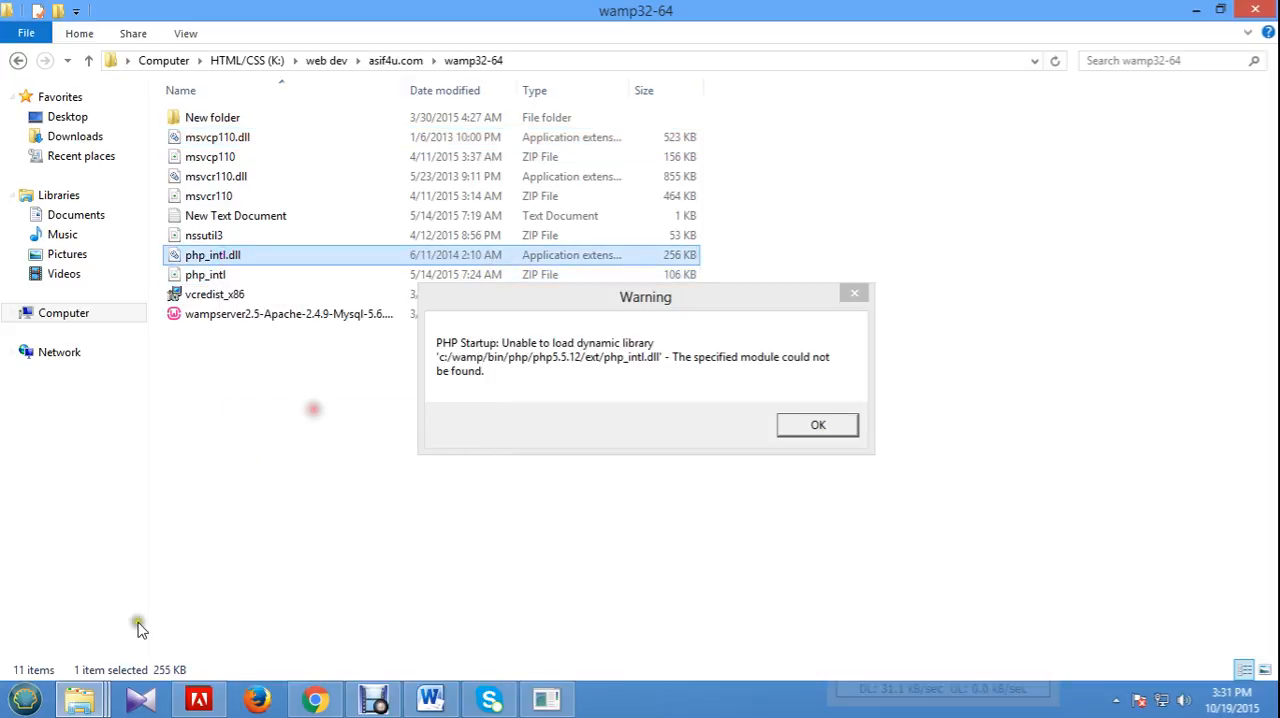
# Browse from the System32 window to the C:\wamp\bin\php\php5.5.12\ext folder.
pyautogui.click(80, 698)
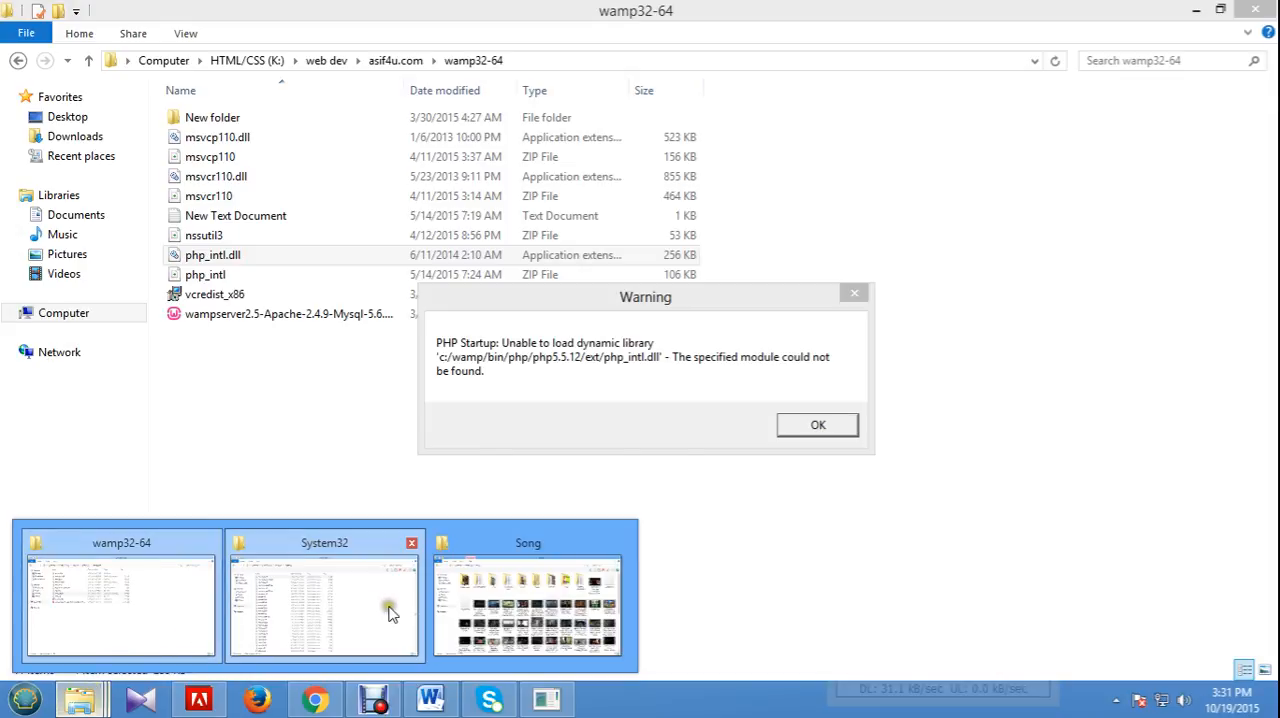
pyautogui.click(349, 606)
pyautogui.click(486, 374)
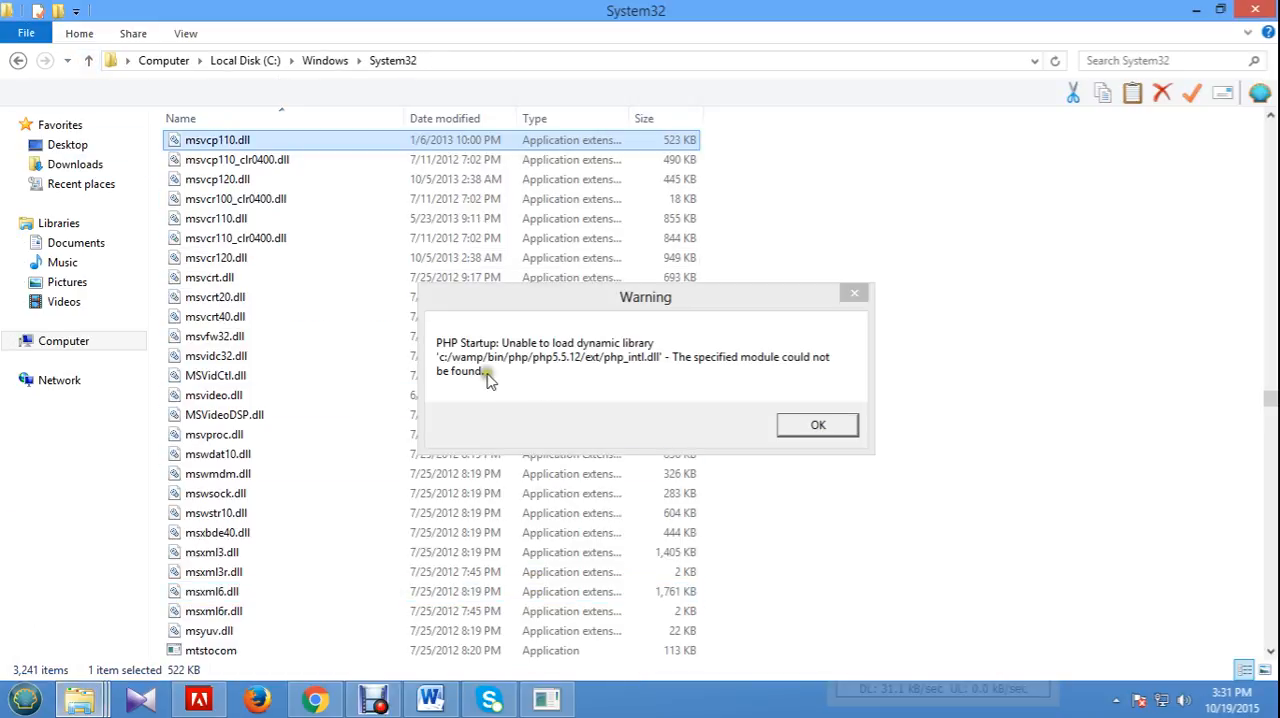
pyautogui.click(89, 61)
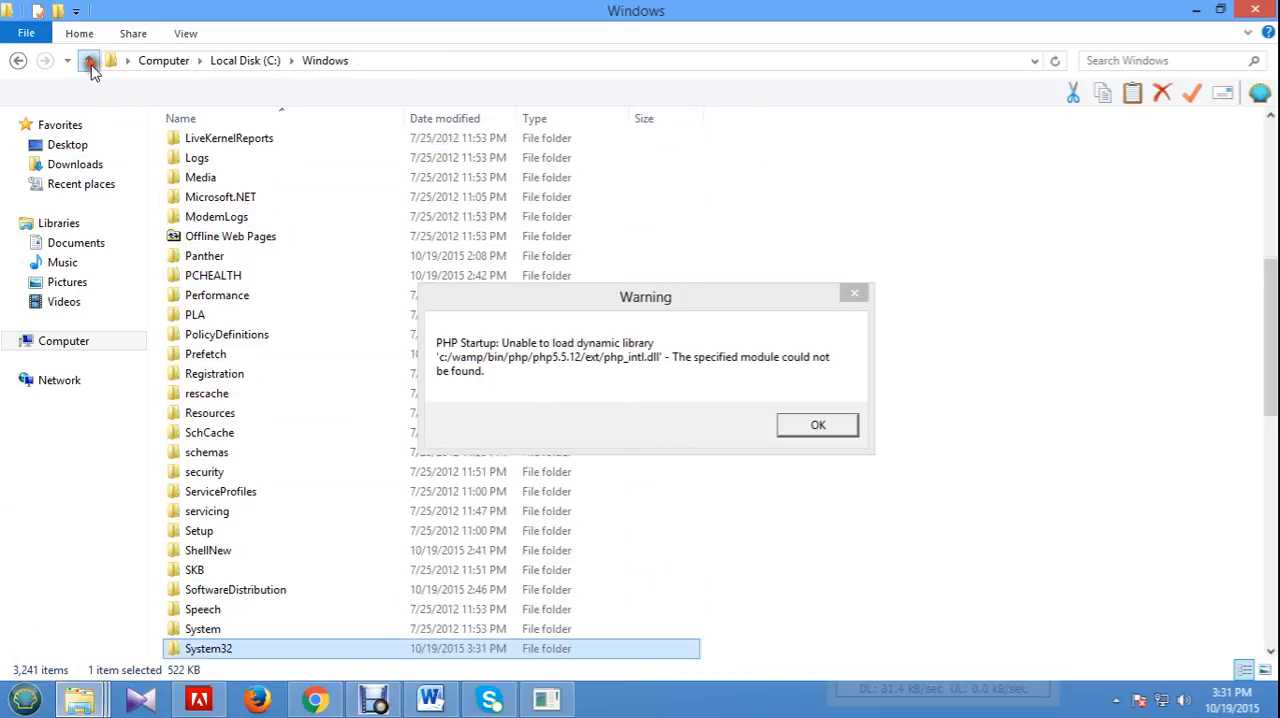
pyautogui.click(89, 61)
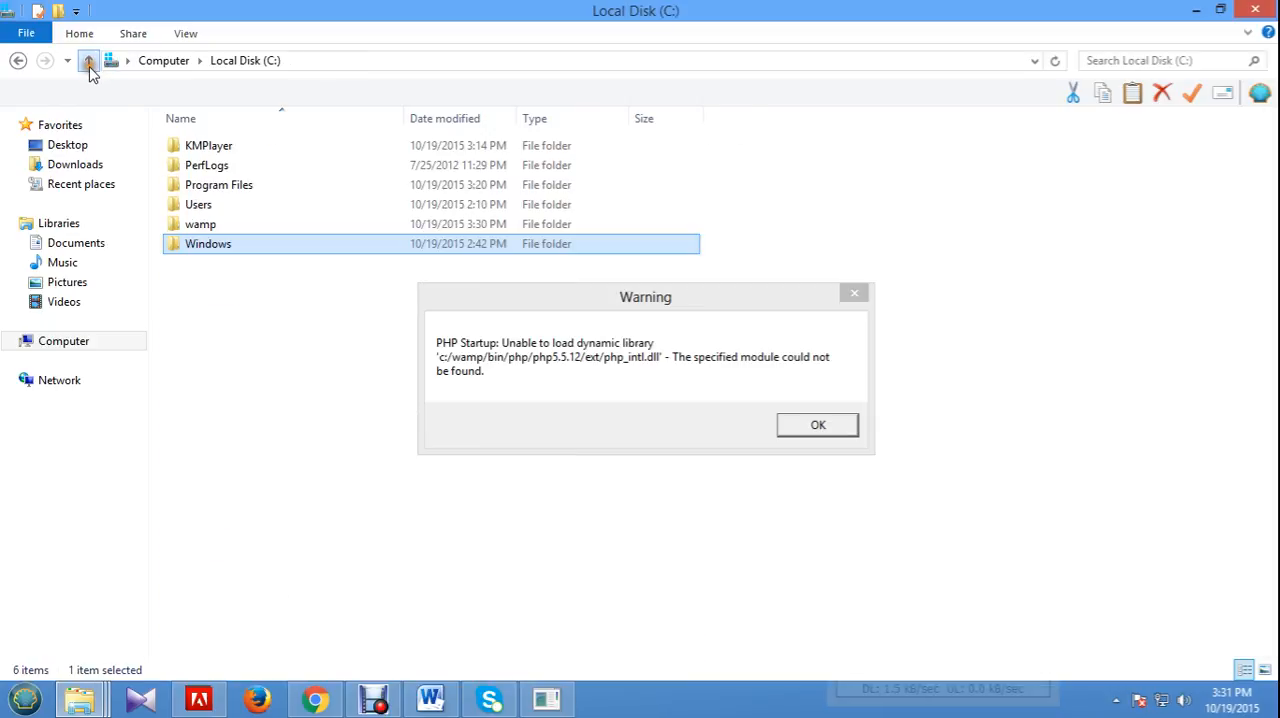
pyautogui.doubleClick(214, 224)
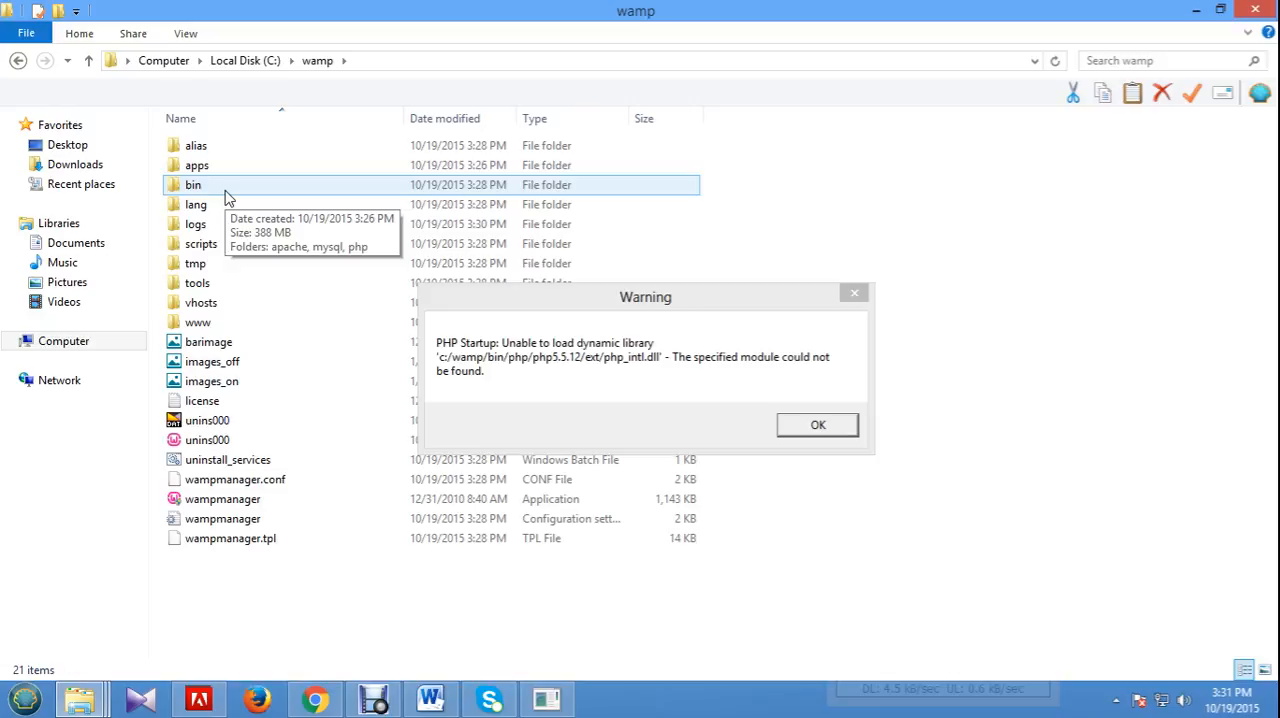
pyautogui.doubleClick(226, 197)
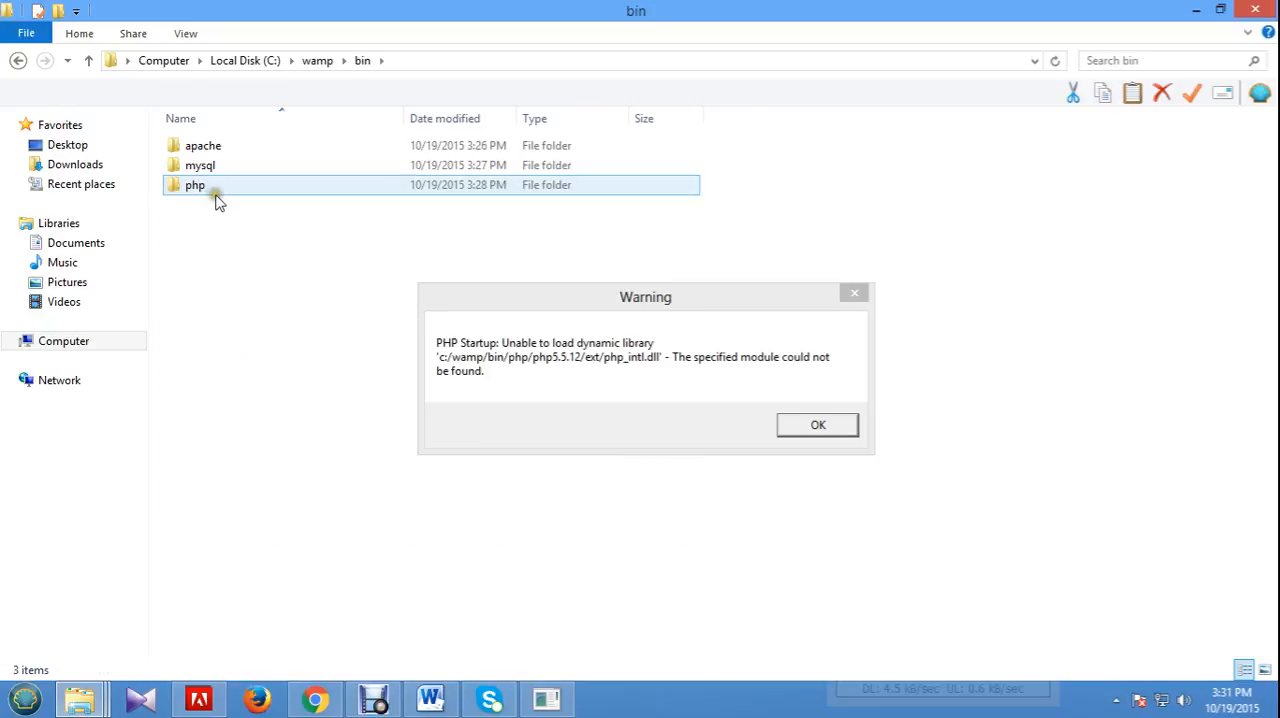
pyautogui.doubleClick(220, 192)
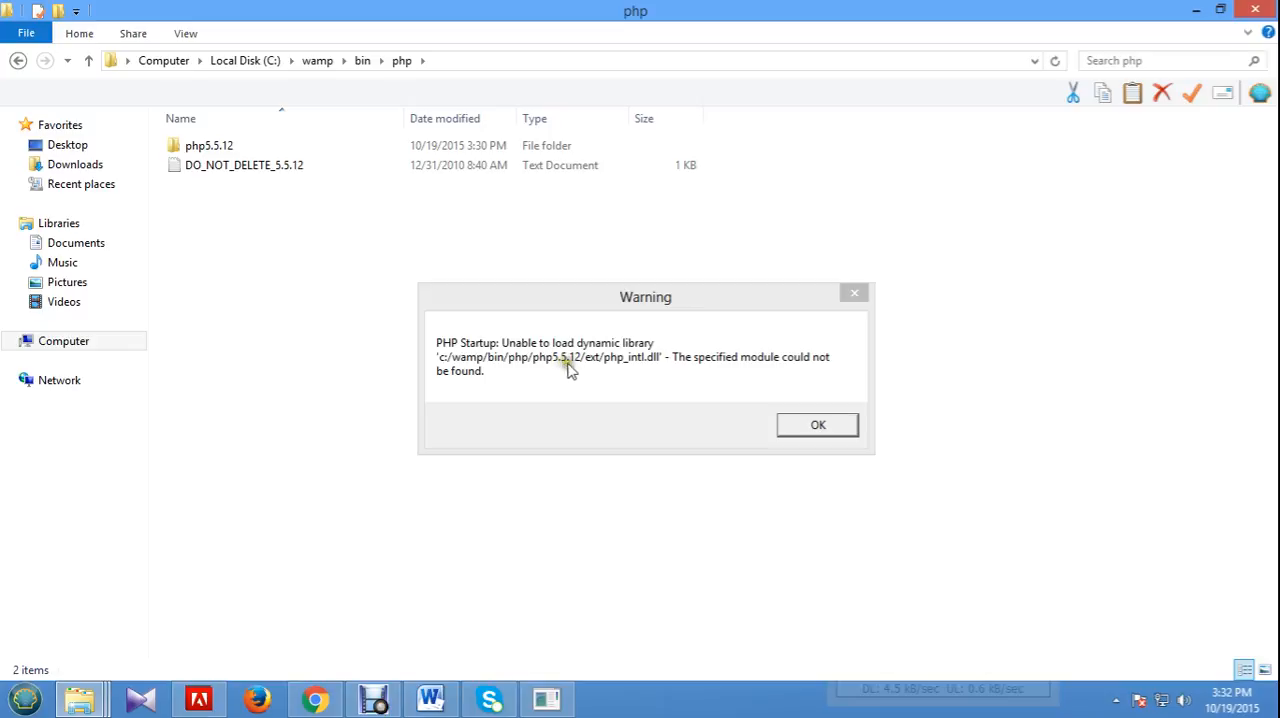
pyautogui.doubleClick(244, 148)
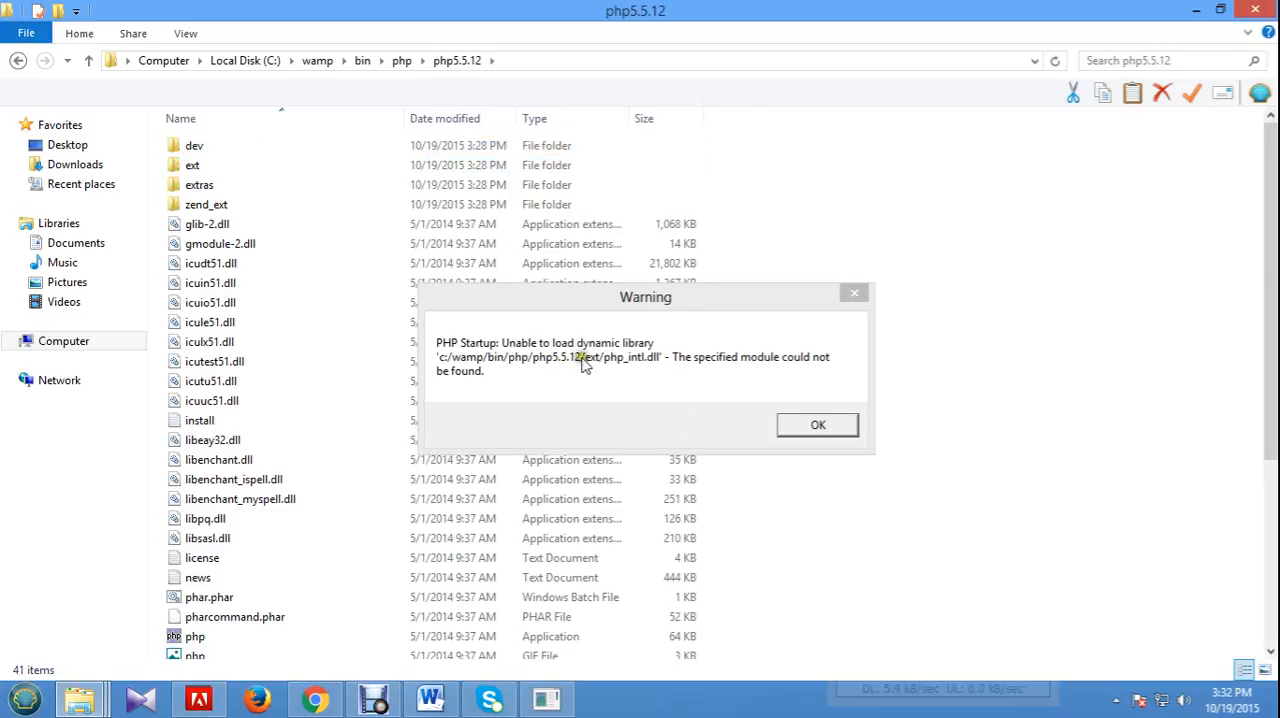
pyautogui.doubleClick(214, 167)
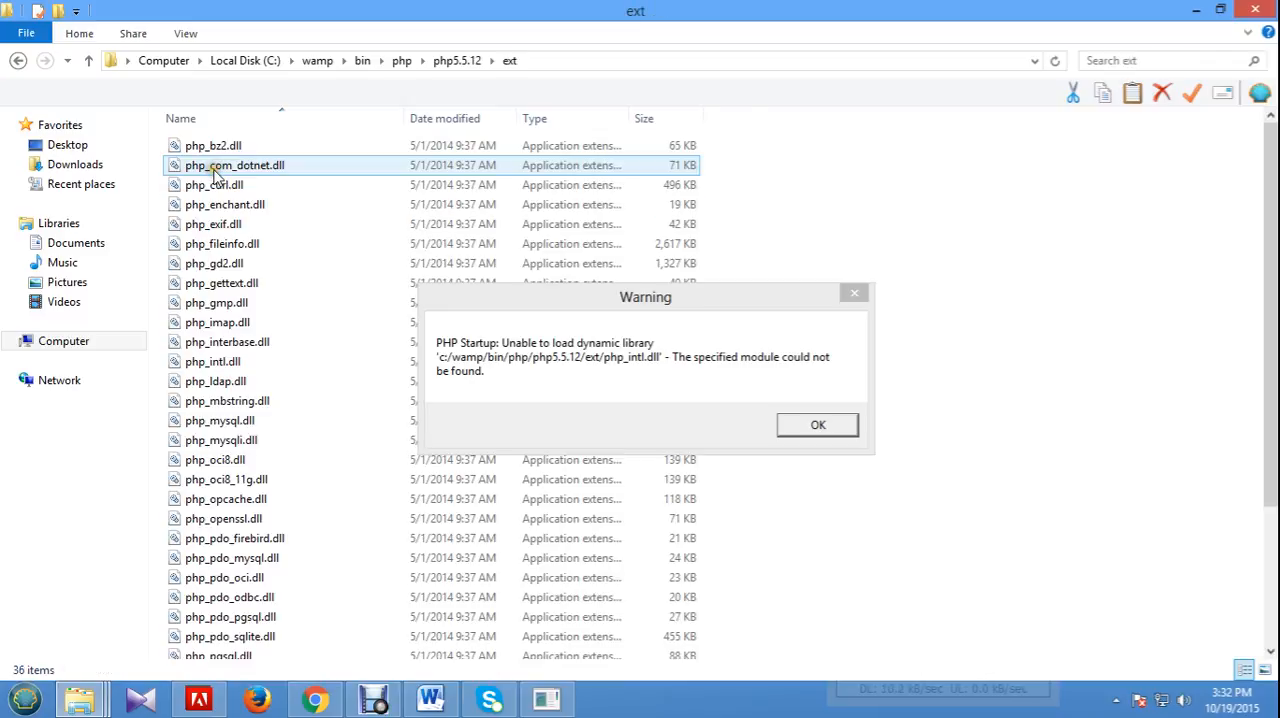
# Paste php_intl.dll into the ext folder, replacing the existing file, and dismiss the PHP Startup warning.
pyautogui.rightClick(1033, 356)
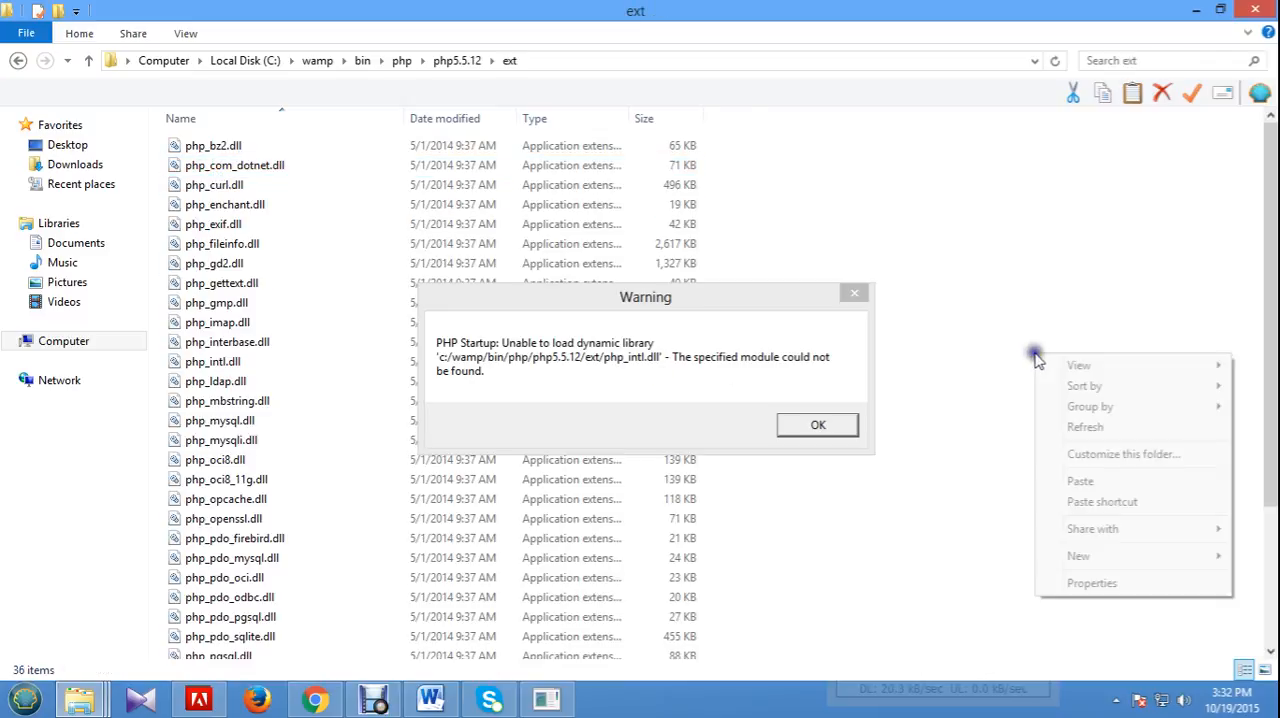
pyautogui.click(1095, 482)
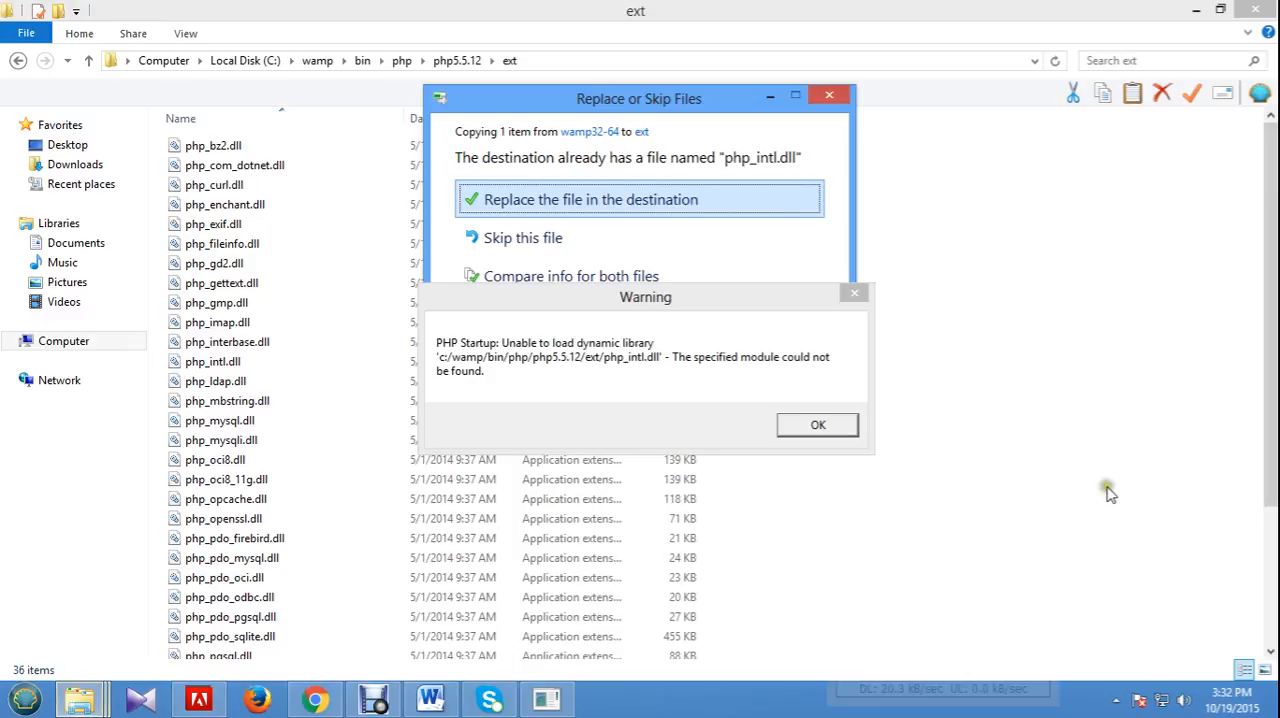
pyautogui.moveTo(668, 298); pyautogui.dragTo(849, 396)
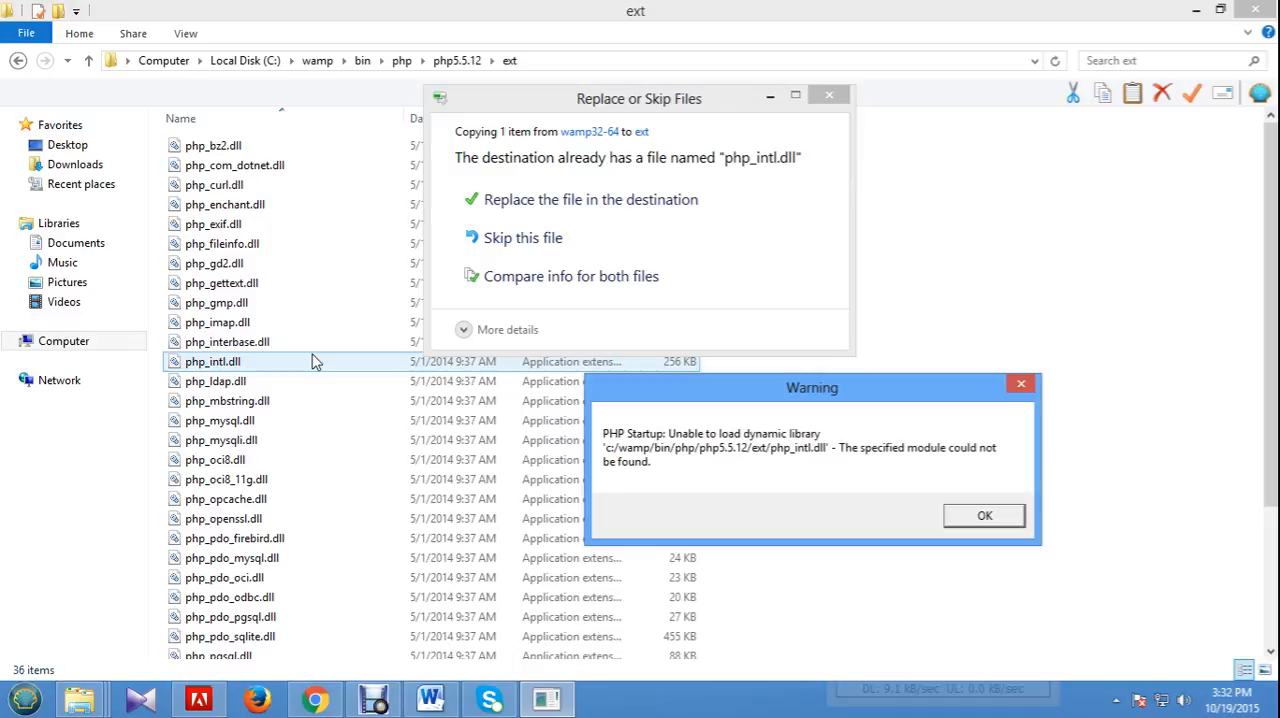
pyautogui.click(606, 202)
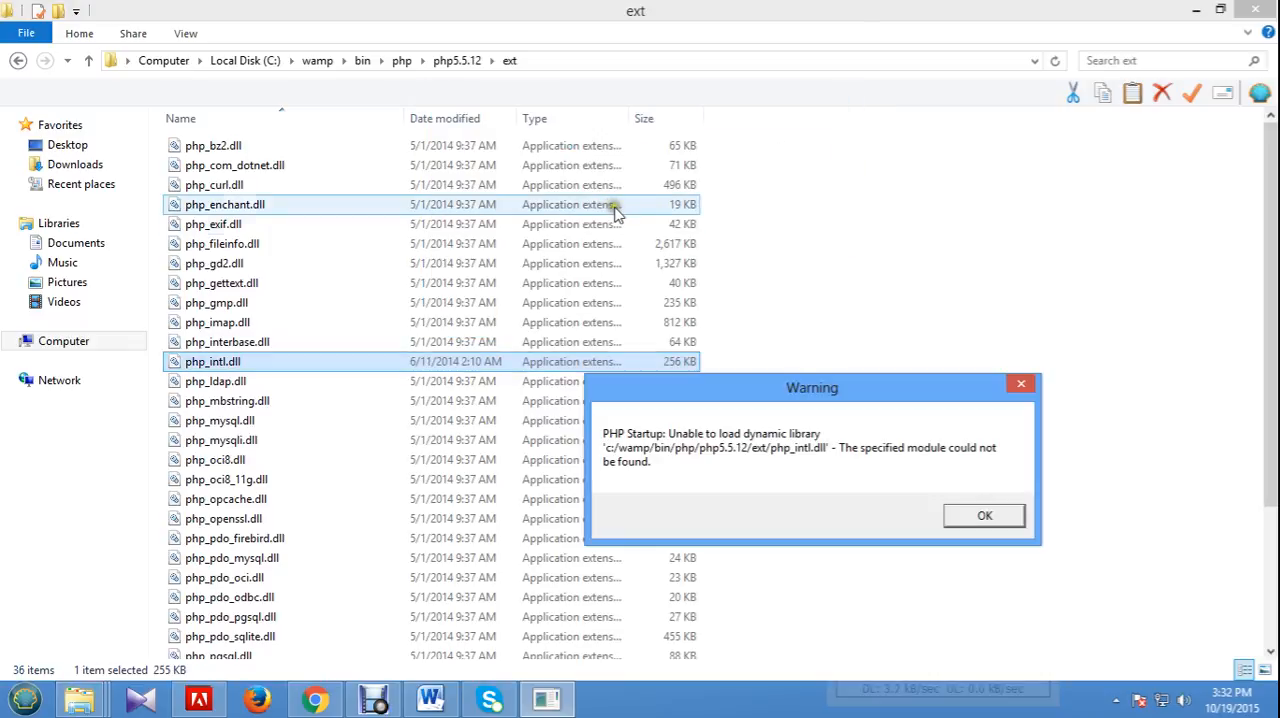
pyautogui.click(983, 515)
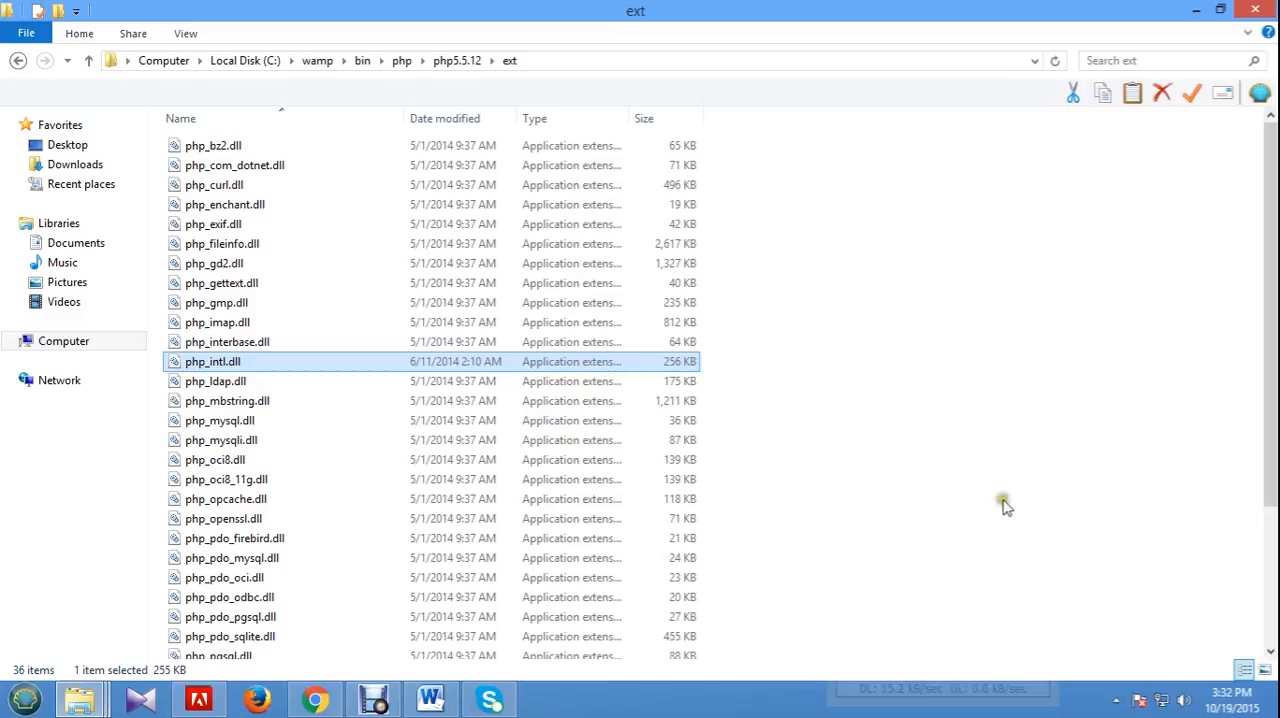
# Set the Aestan Tray Menu (WAMPSERVER) notification area behavior to Show icon and notifications.
pyautogui.click(1116, 700)
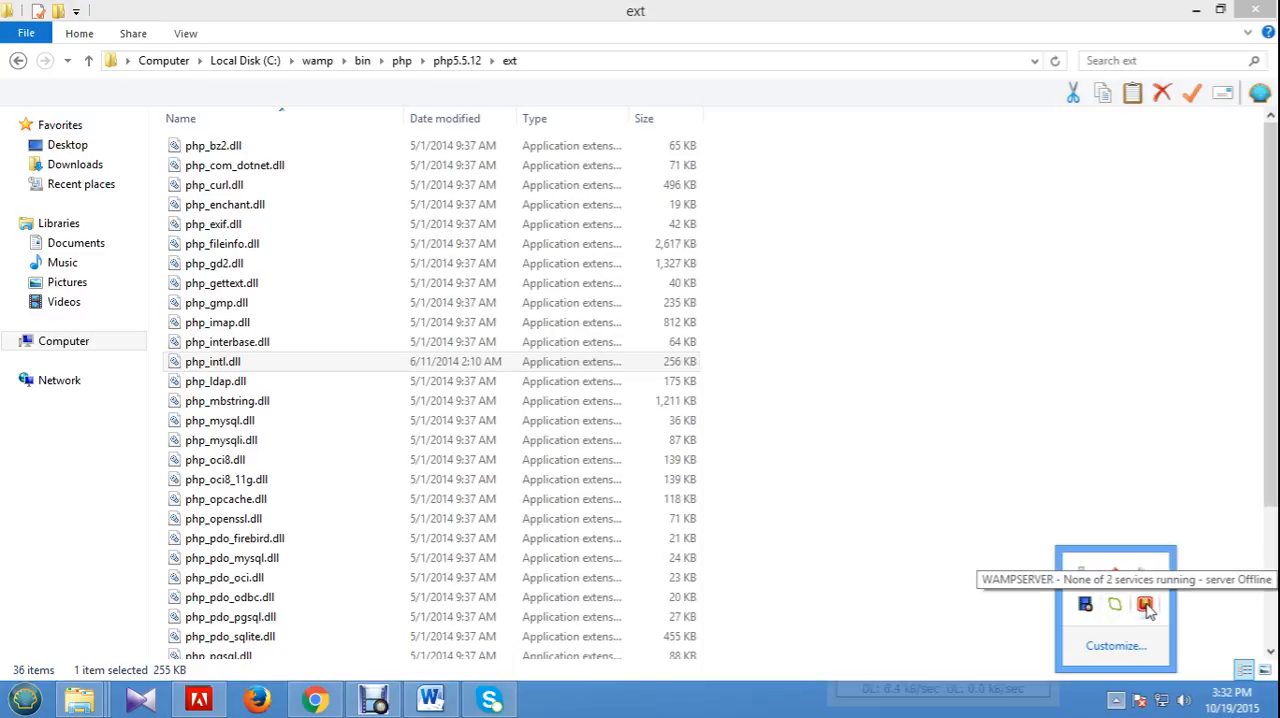
pyautogui.rightClick(1146, 606)
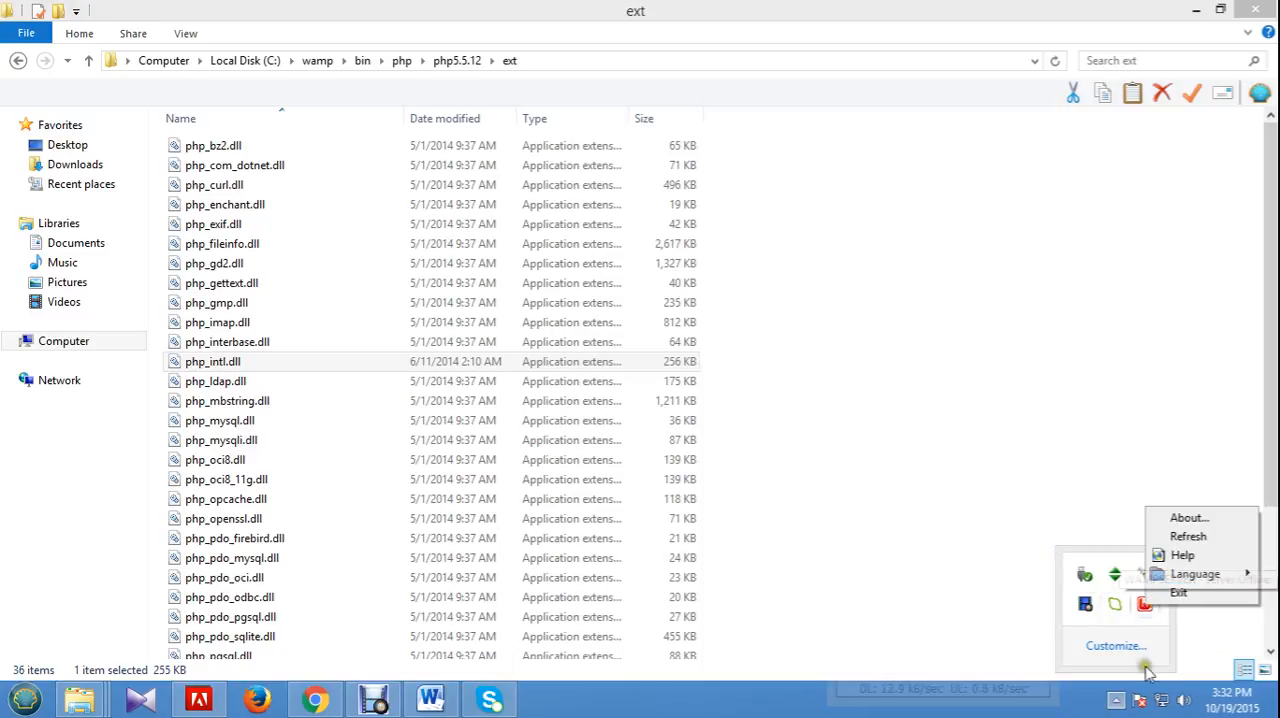
pyautogui.click(1114, 642)
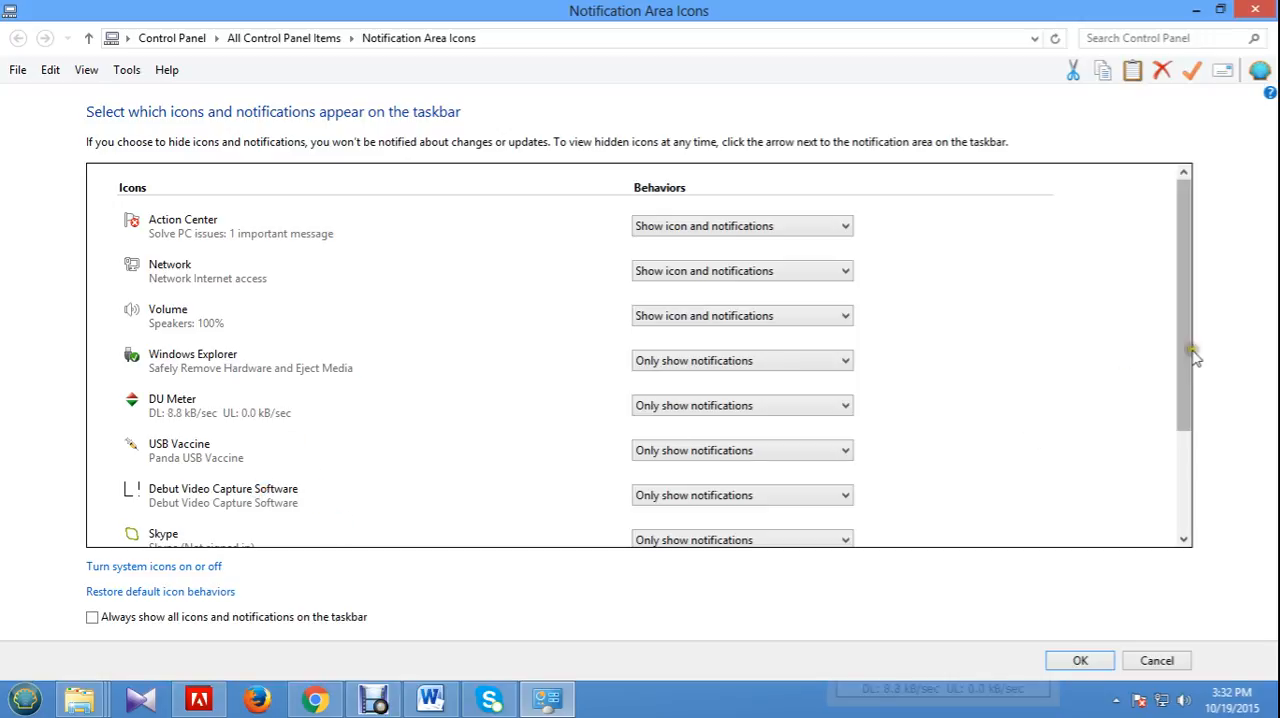
pyautogui.moveTo(1186, 356); pyautogui.dragTo(1200, 480)
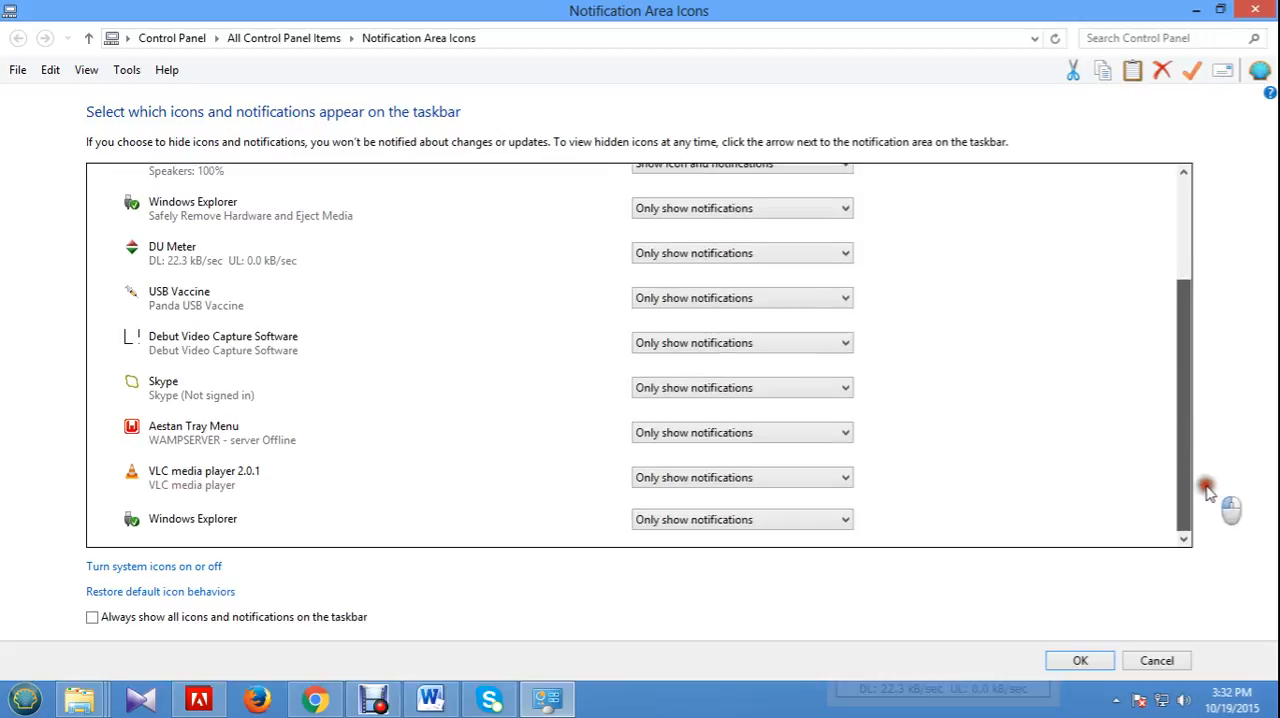
pyautogui.click(718, 432)
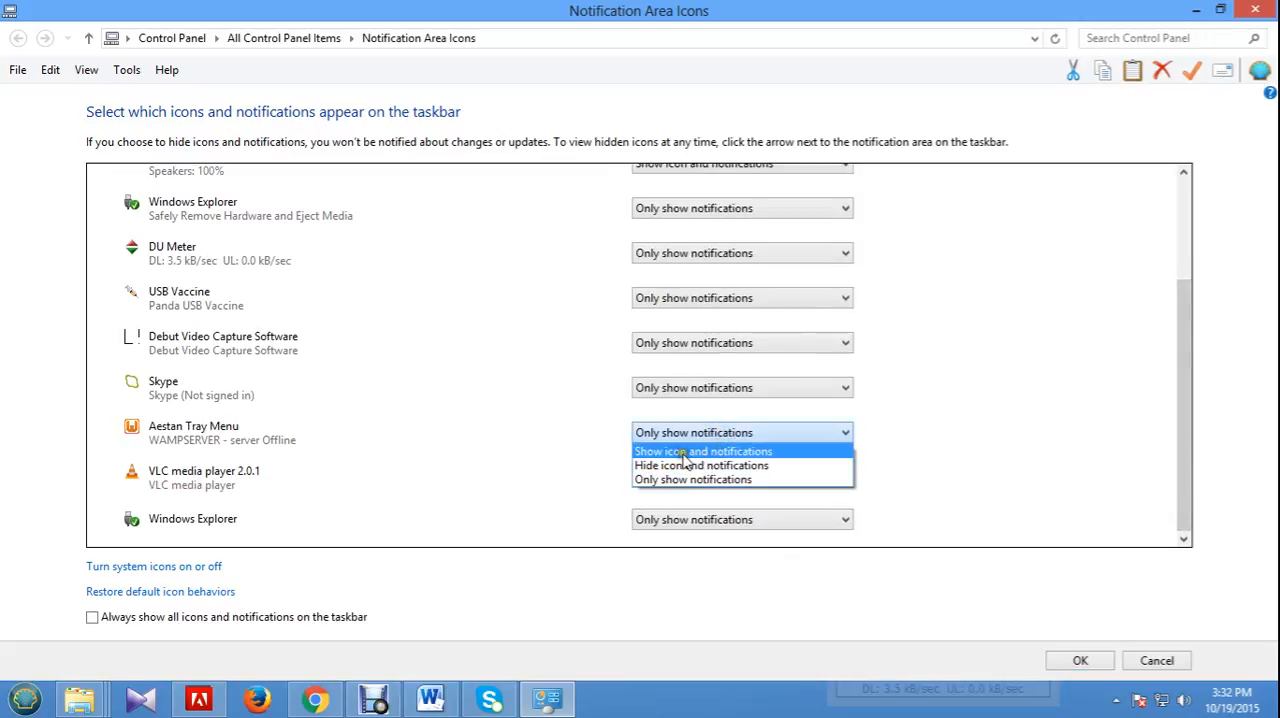
pyautogui.click(728, 451)
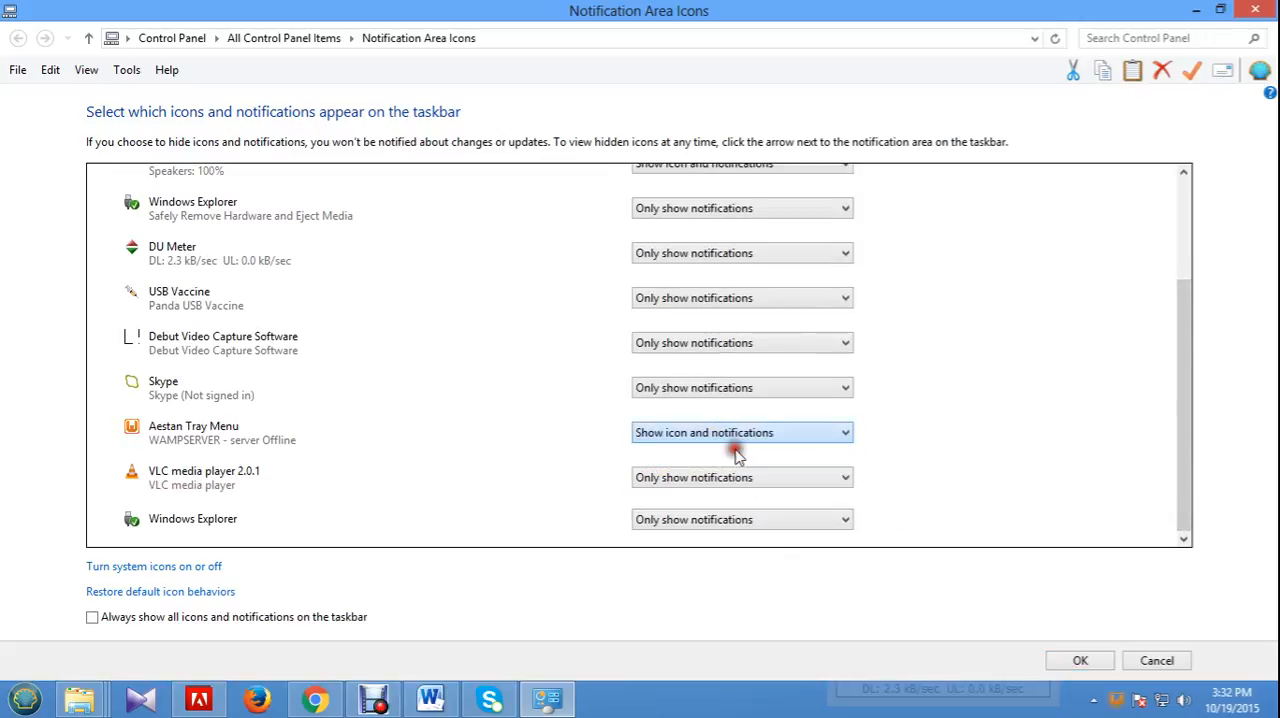
pyautogui.click(1080, 660)
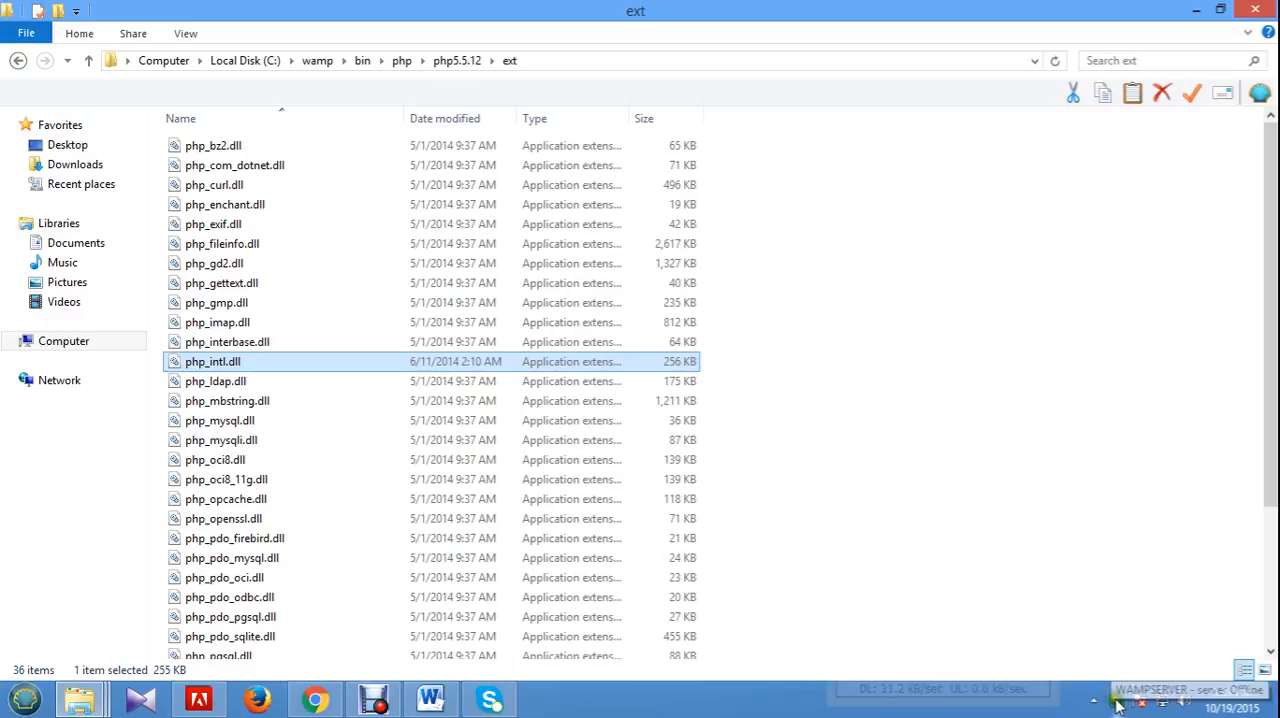
# View the WampServer tray menu and close the ext, wamp32-64 and Song folder windows.
pyautogui.click(1118, 705)
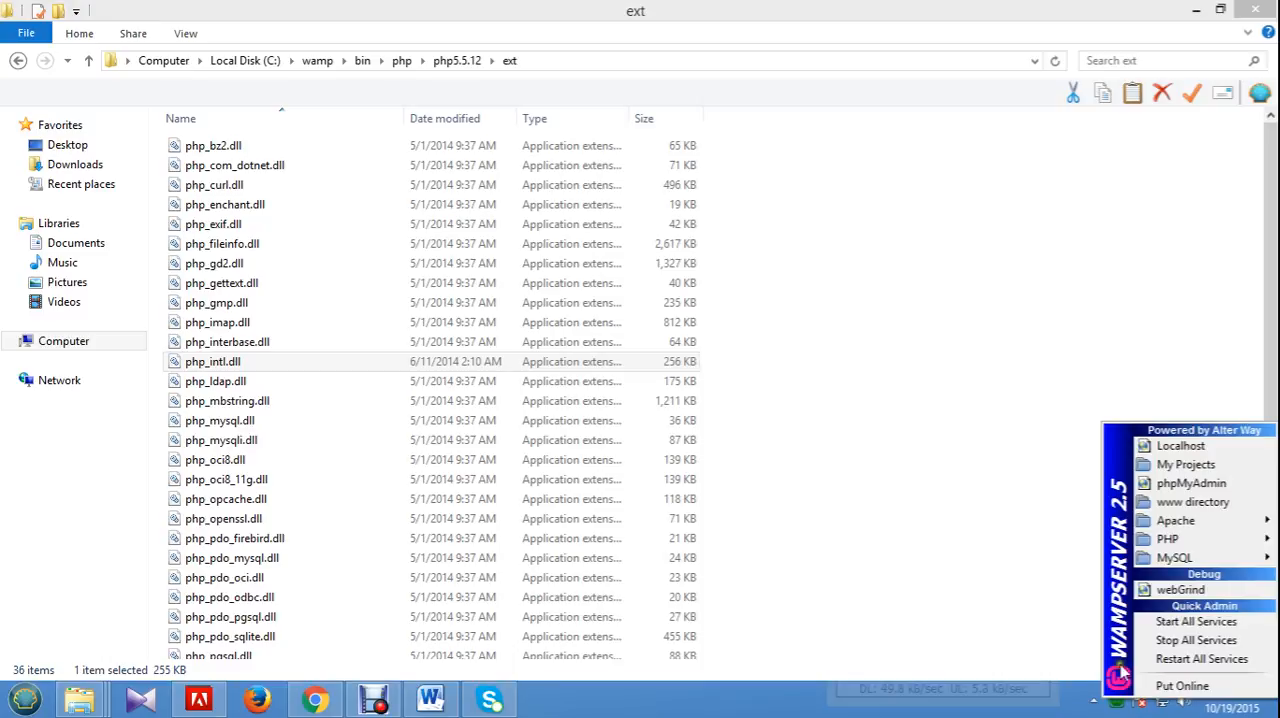
pyautogui.click(1256, 10)
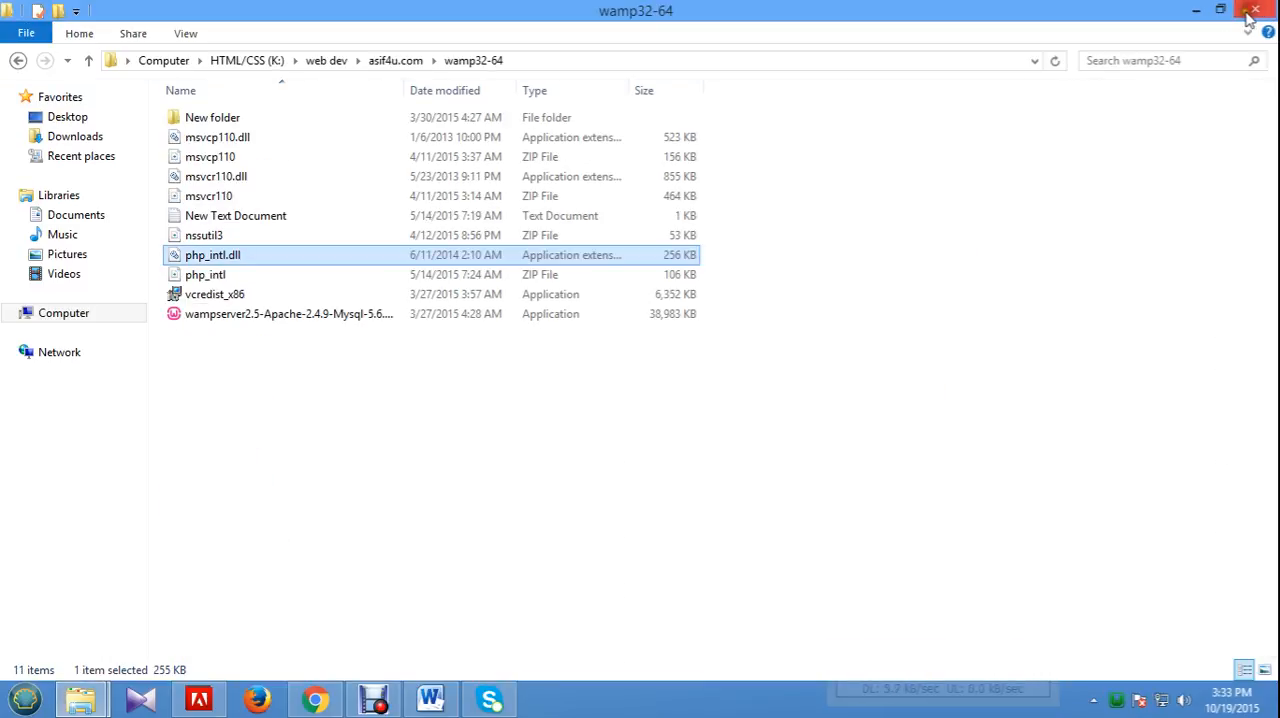
pyautogui.click(1257, 10)
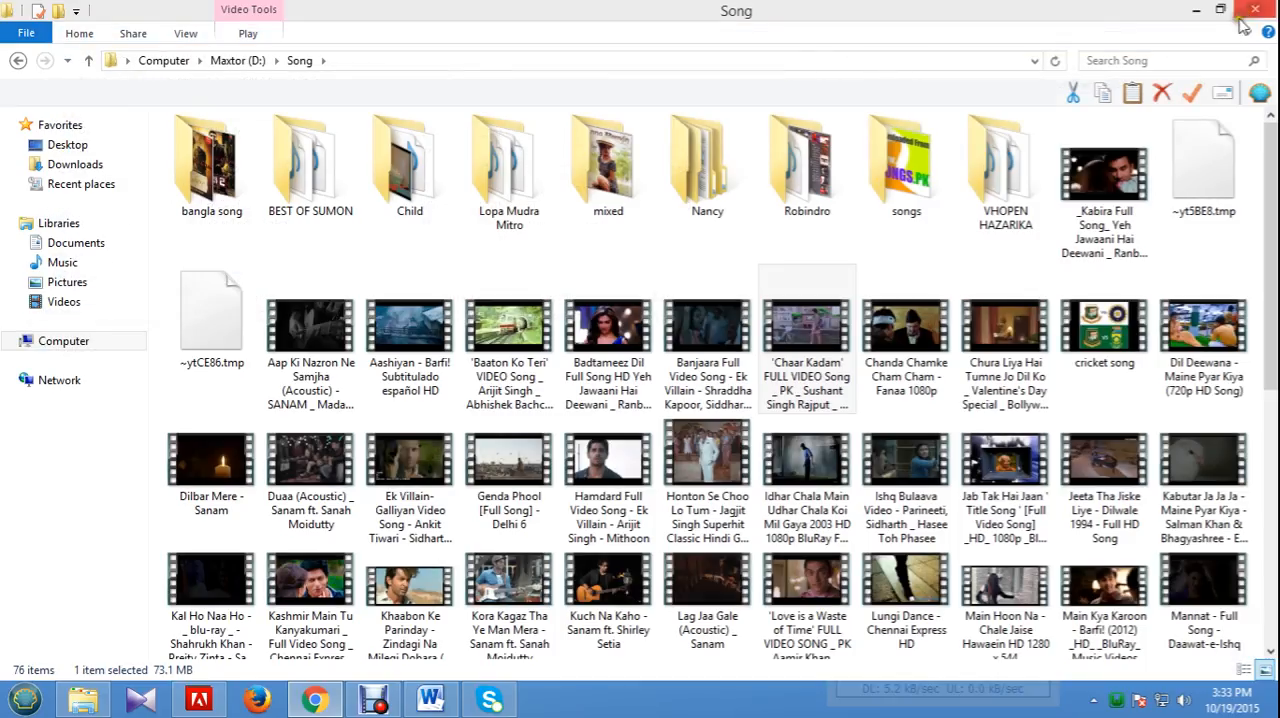
pyautogui.click(1257, 10)
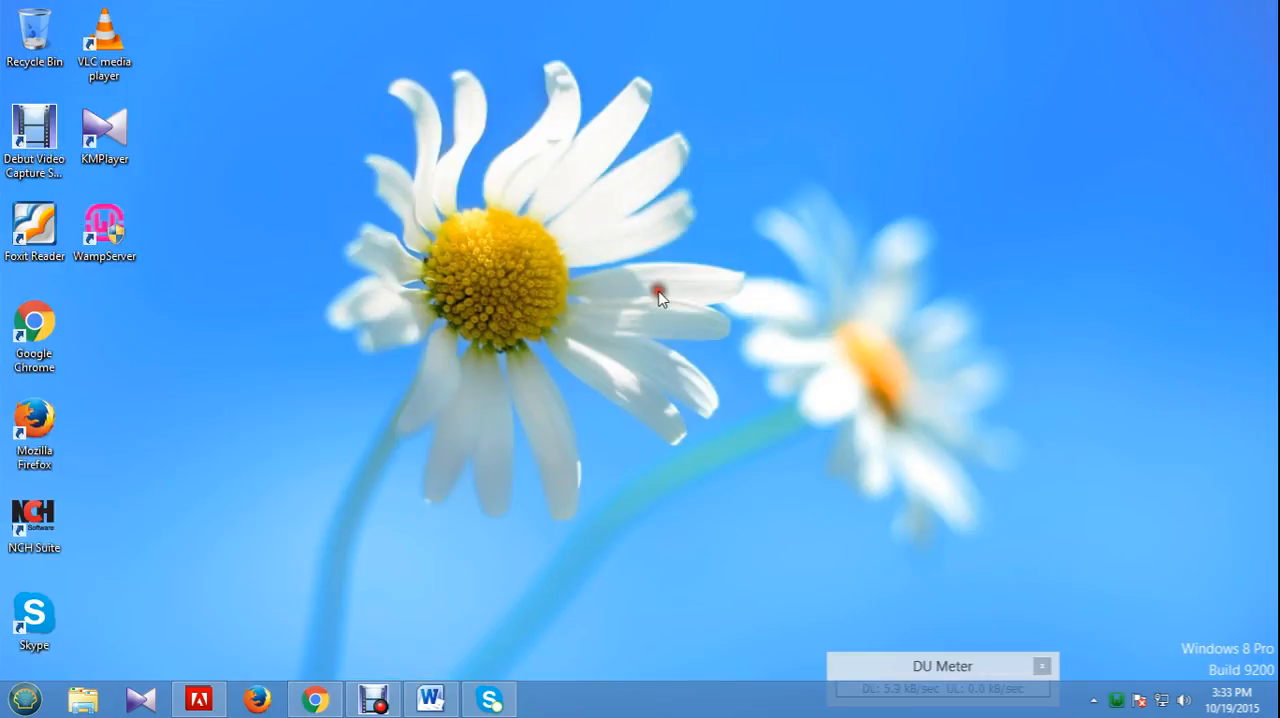
# Switch to Skype and open its connection options.
pyautogui.click(505, 699)
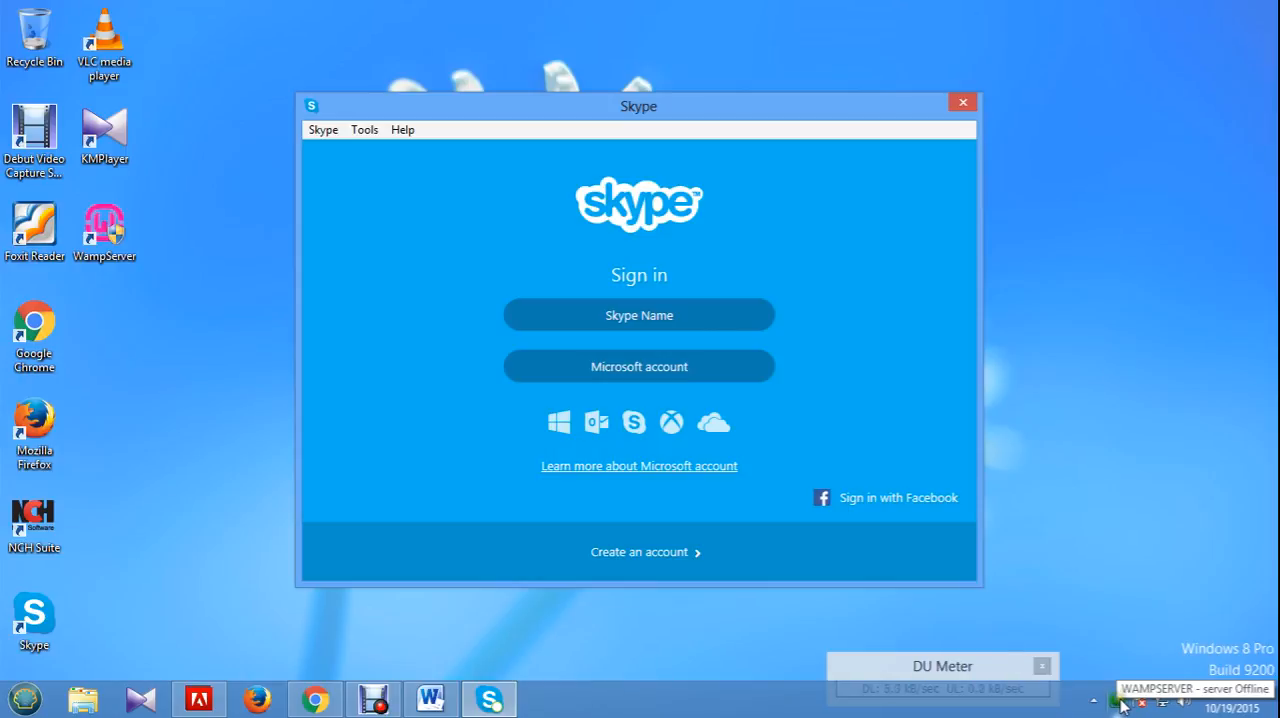
pyautogui.click(358, 130)
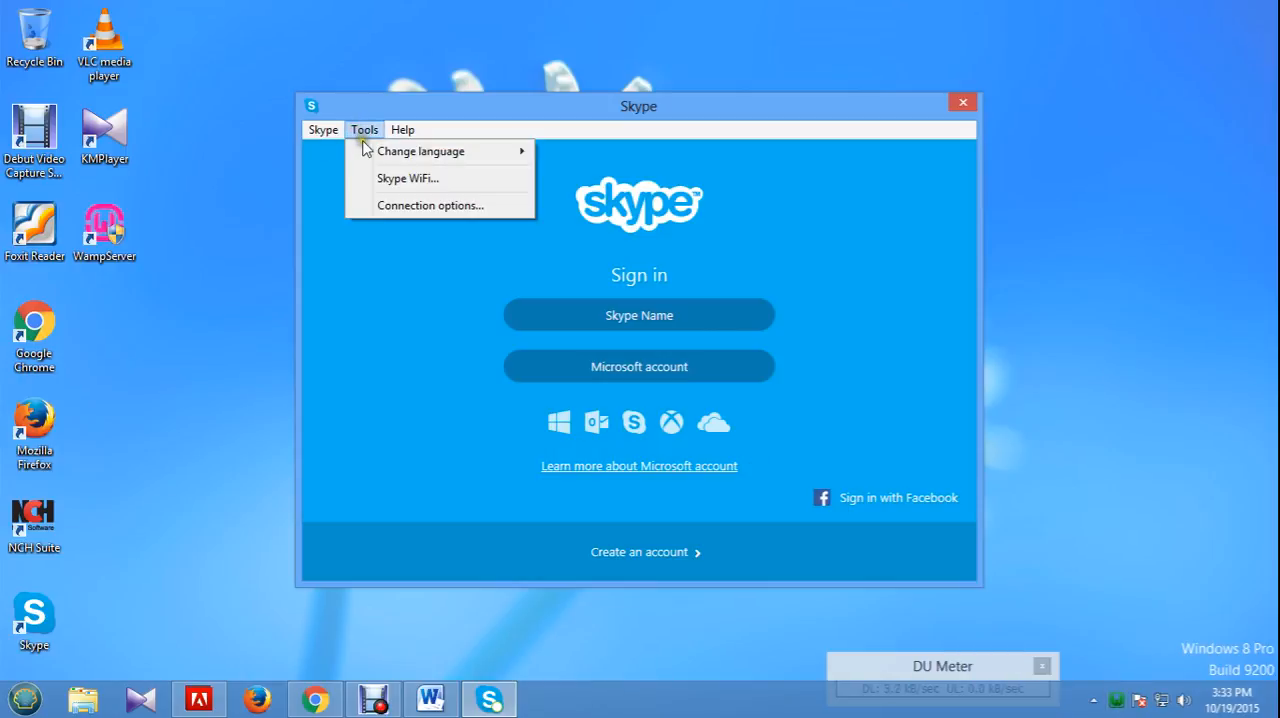
pyautogui.click(427, 206)
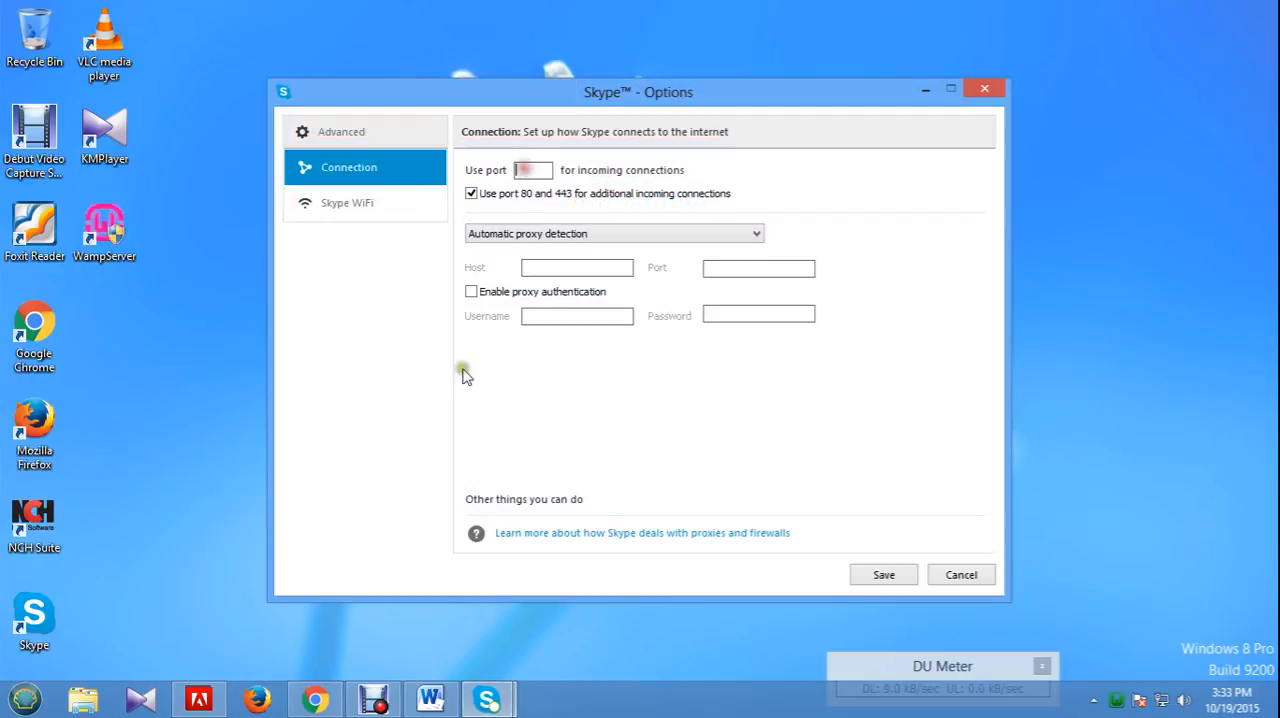
# Copy the Skype port number 32349 from the Word notes and return to the Skype options.
pyautogui.click(431, 698)
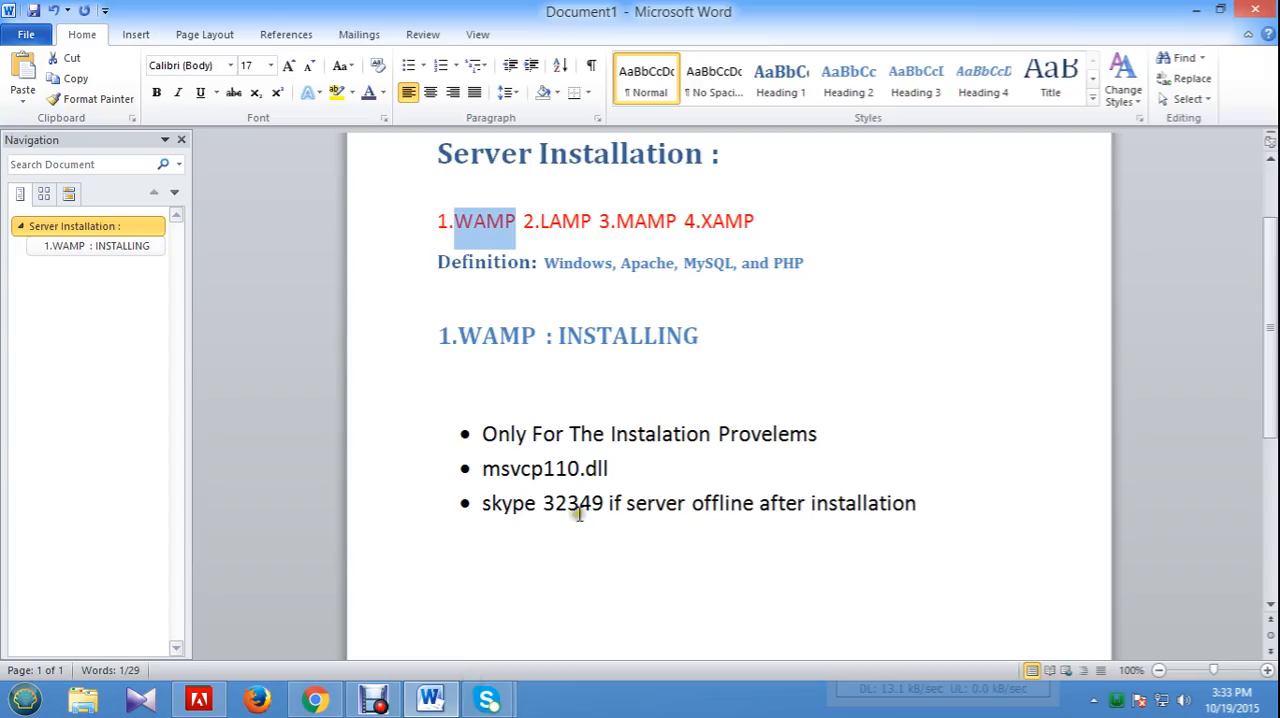
pyautogui.moveTo(541, 504); pyautogui.dragTo(602, 506)
pyautogui.hotkey('ctrl', 'c')
pyautogui.rightClick(592, 512)
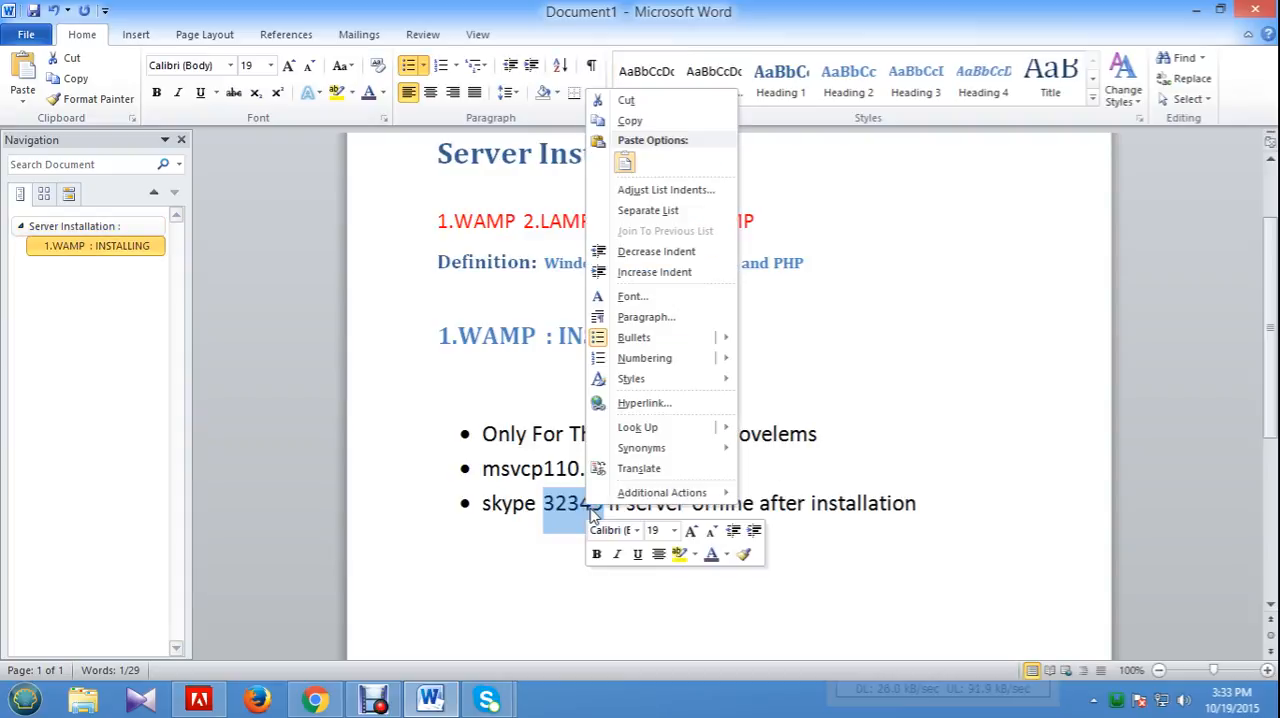
pyautogui.click(637, 122)
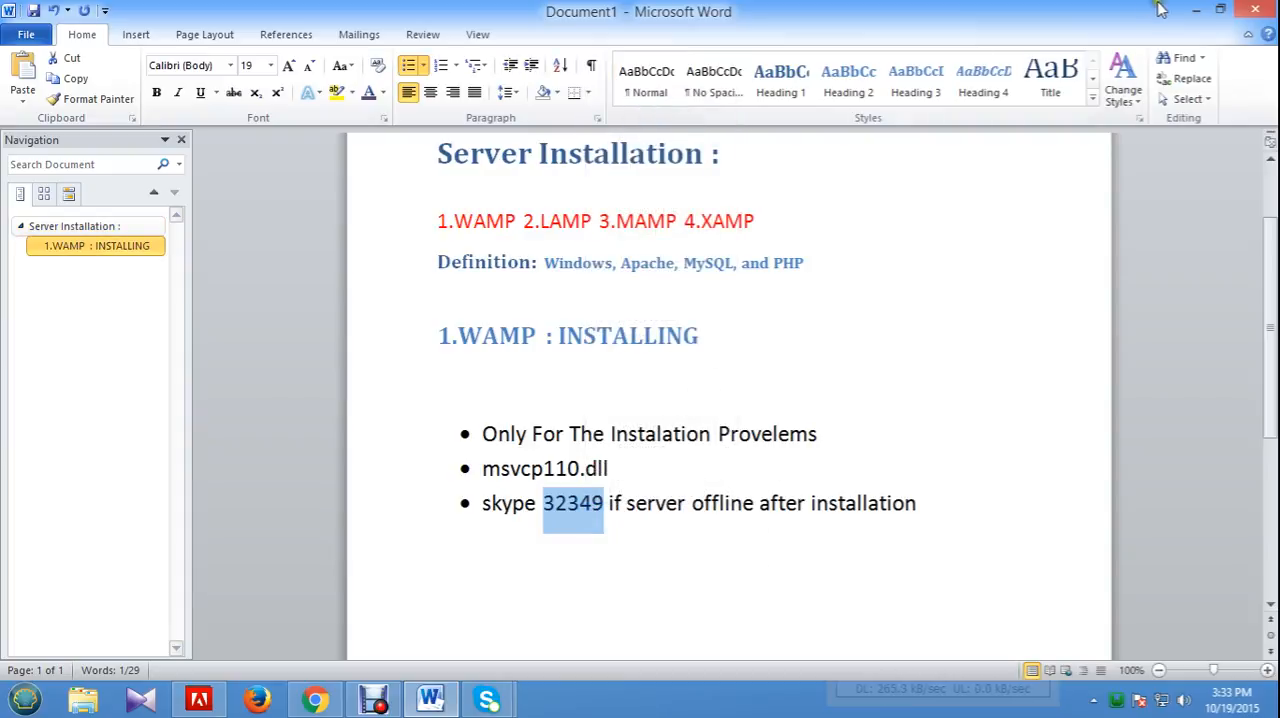
pyautogui.click(1196, 10)
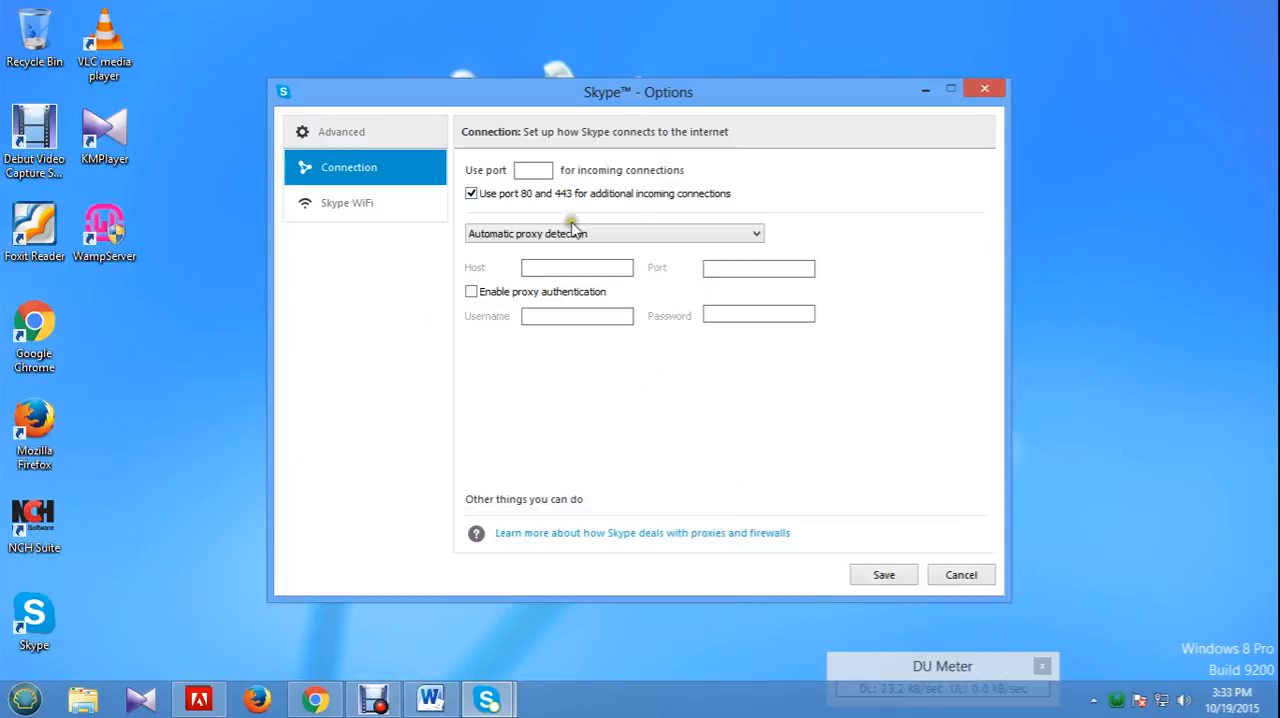
# Save Skype's incoming port as 32349 with ports 80 and 443 disabled, and open the Skype Name sign-in form.
pyautogui.rightClick(532, 168)
pyautogui.click(578, 247)
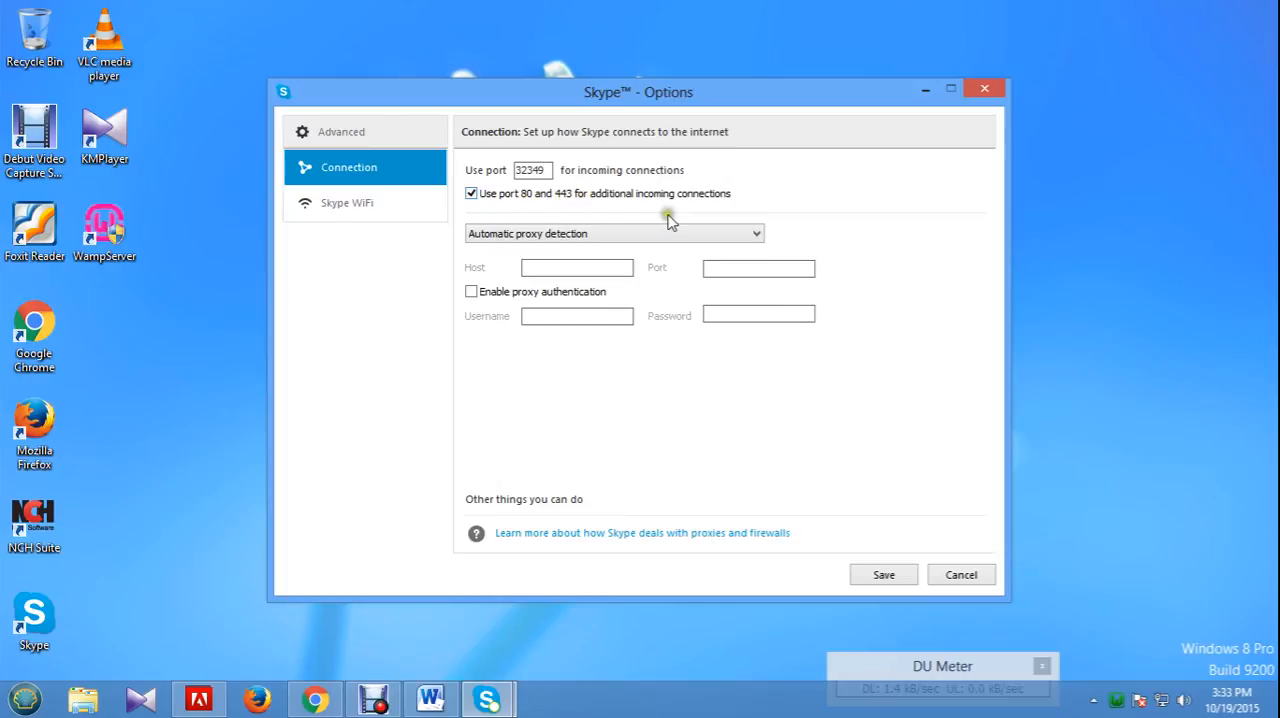
pyautogui.click(471, 195)
pyautogui.click(876, 578)
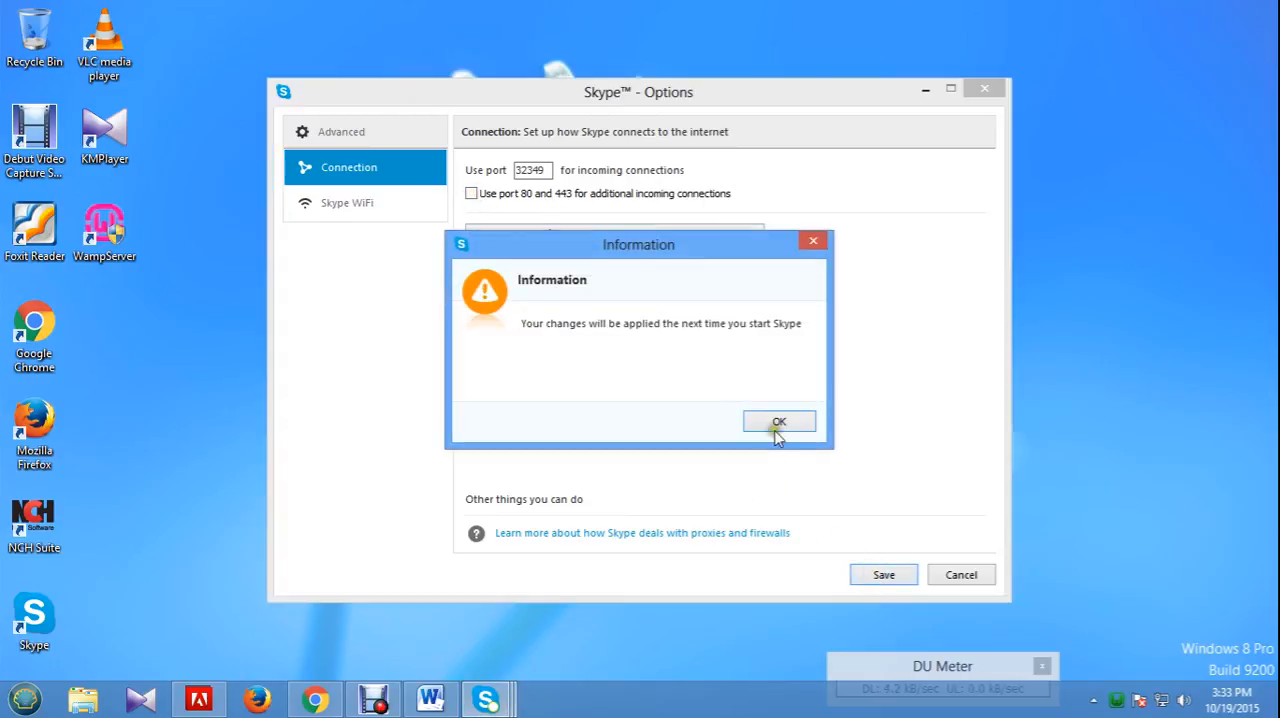
pyautogui.click(778, 423)
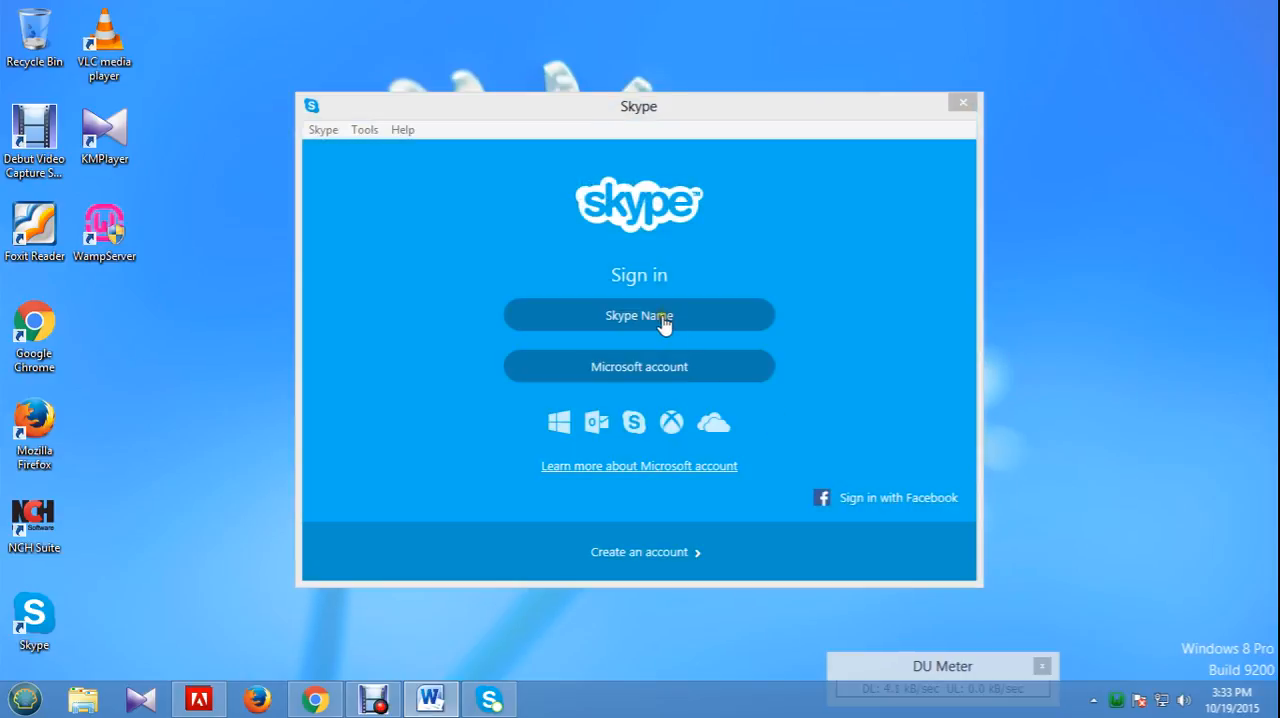
pyautogui.click(660, 316)
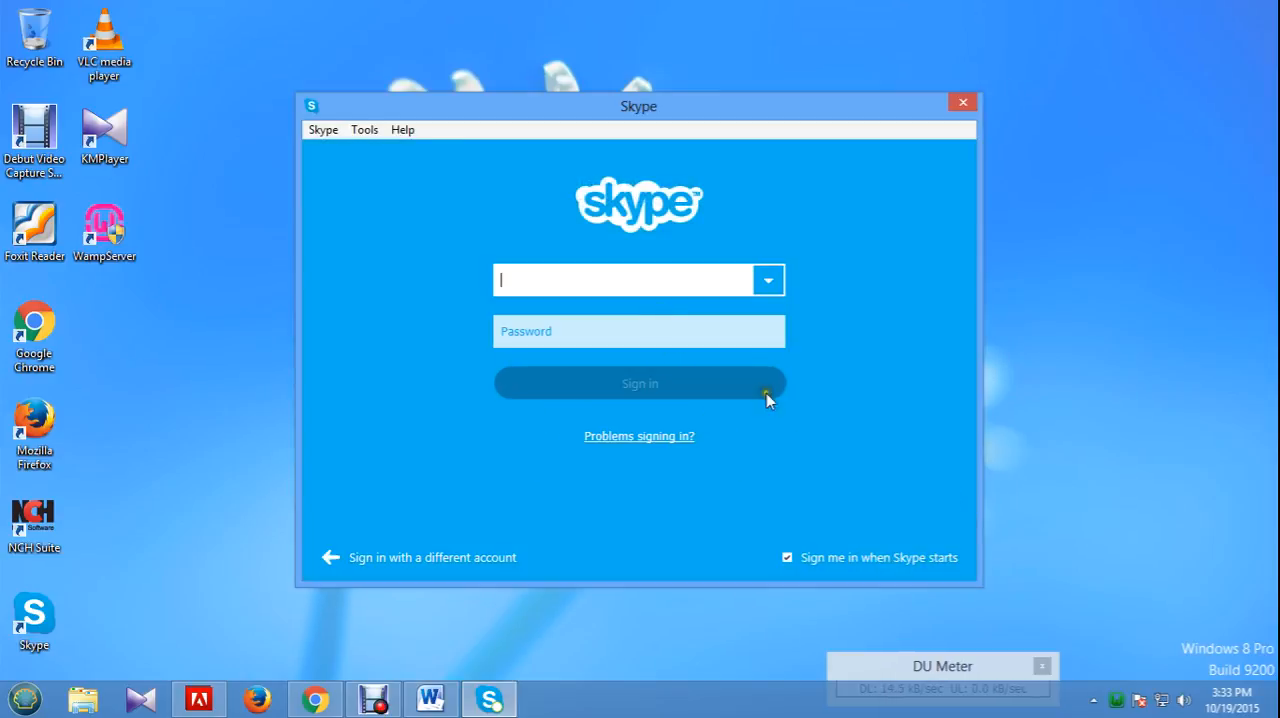
# Put WampServer online, check its server status option again, and close the WampServer menu.
pyautogui.click(1118, 706)
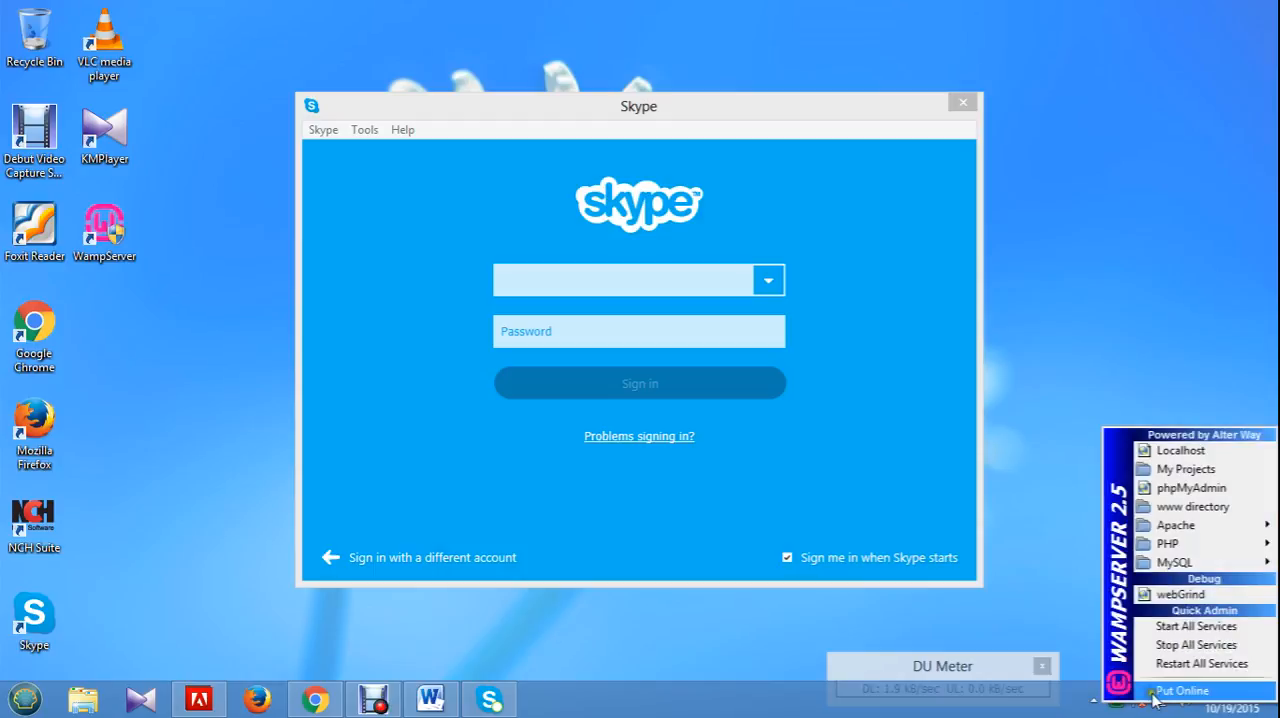
pyautogui.click(1181, 691)
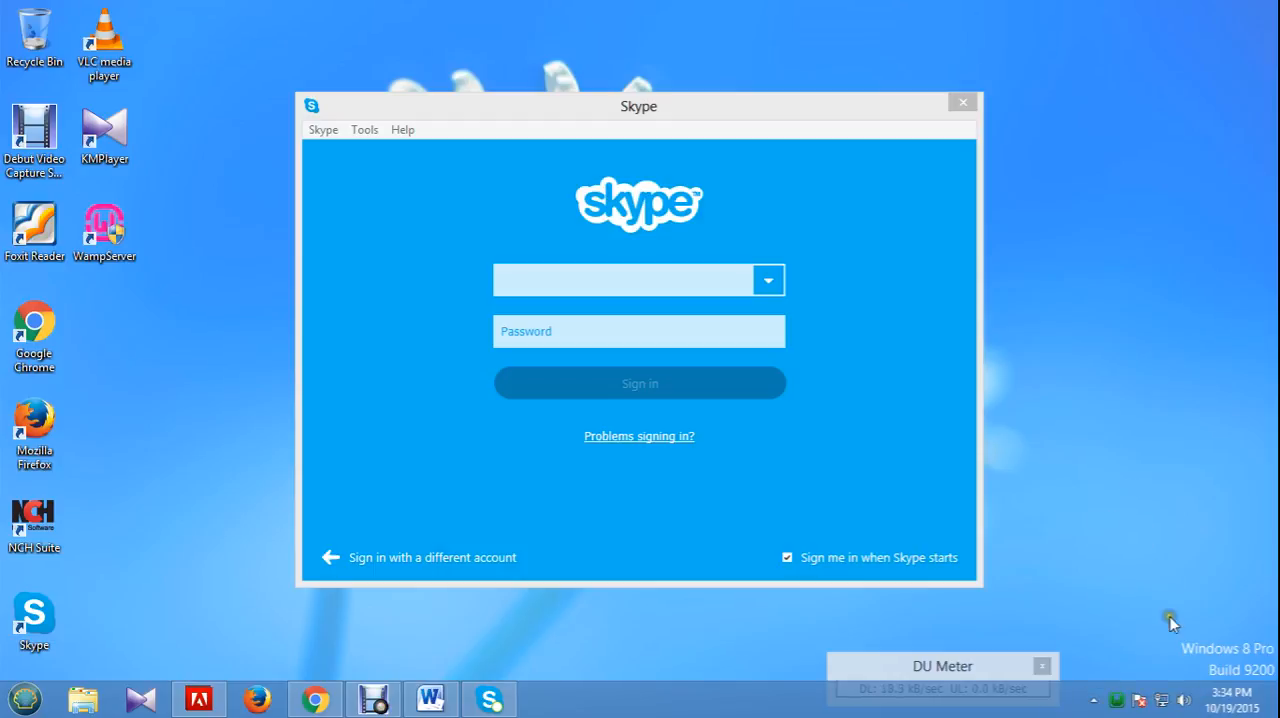
pyautogui.click(1118, 703)
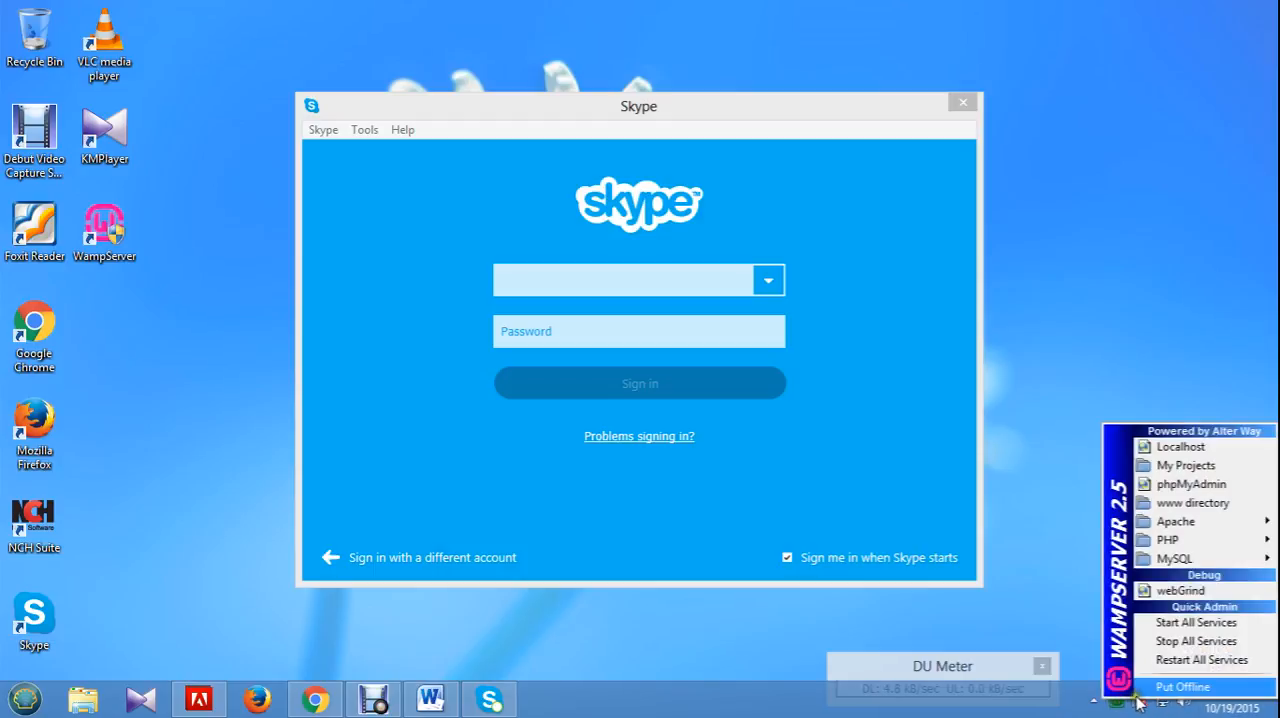
pyautogui.click(1025, 300)
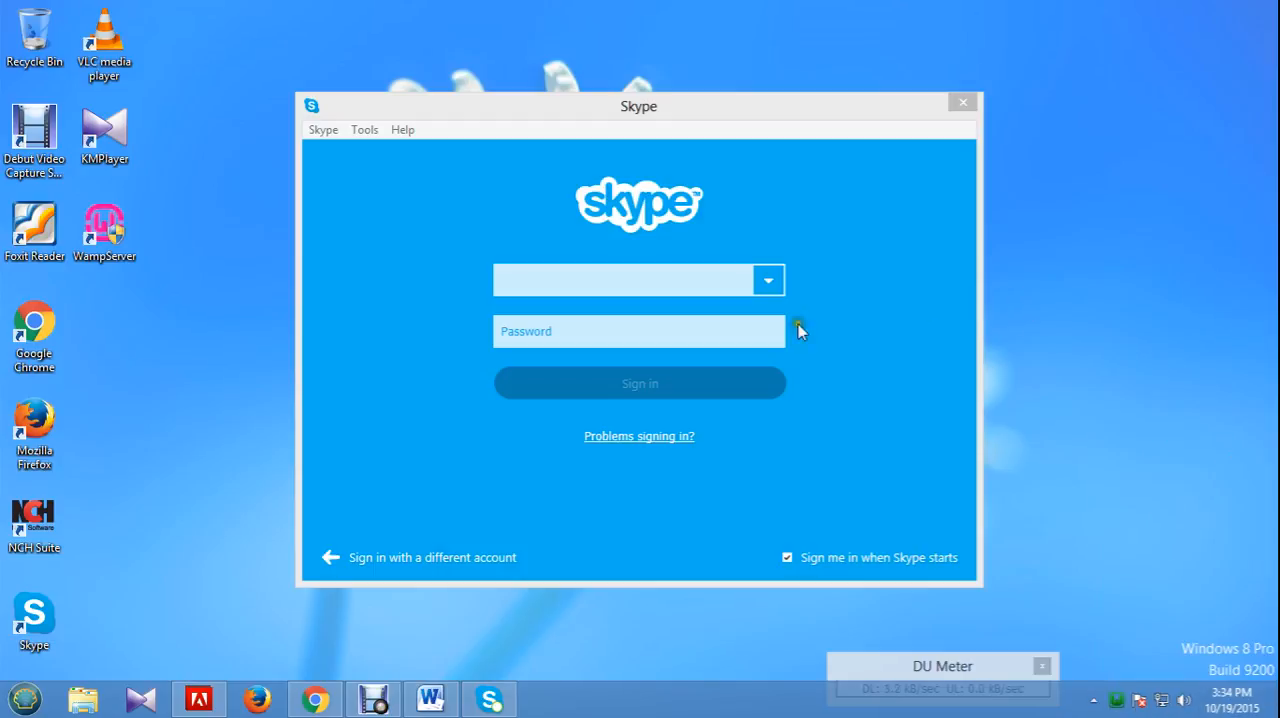
pyautogui.moveTo(384, 707)
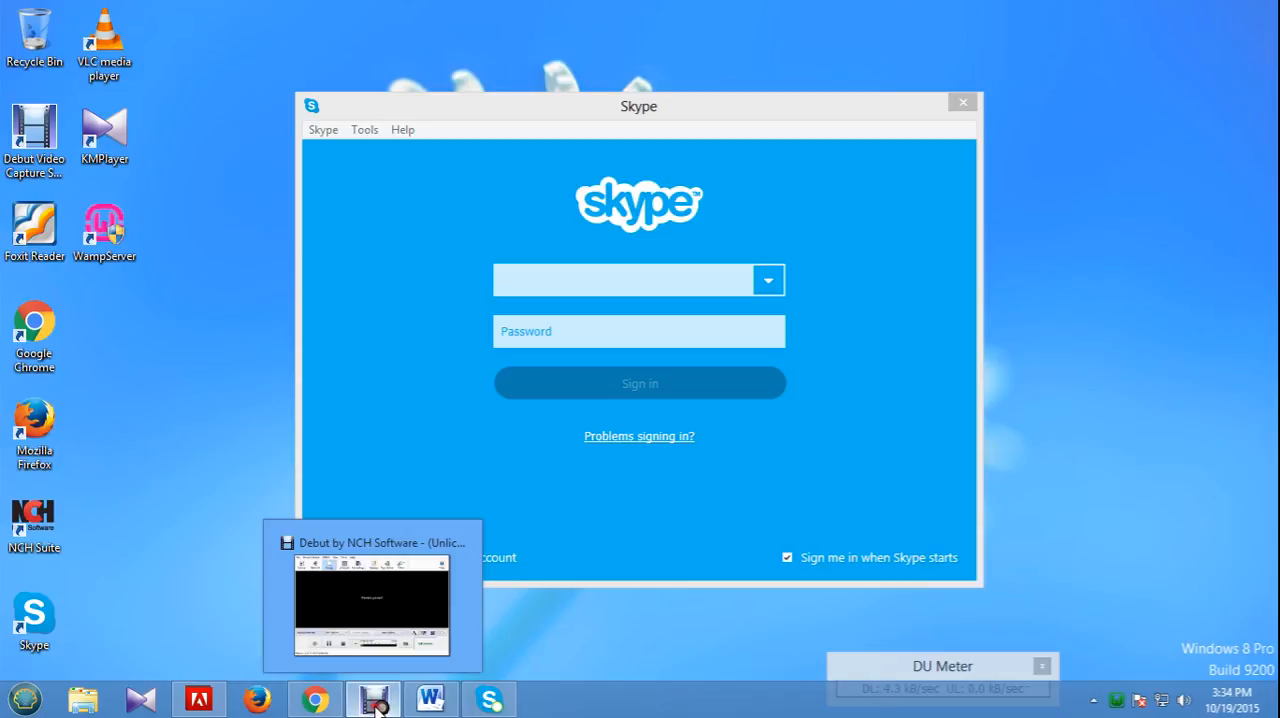
pyautogui.click(375, 700)
pyautogui.click(430, 545)
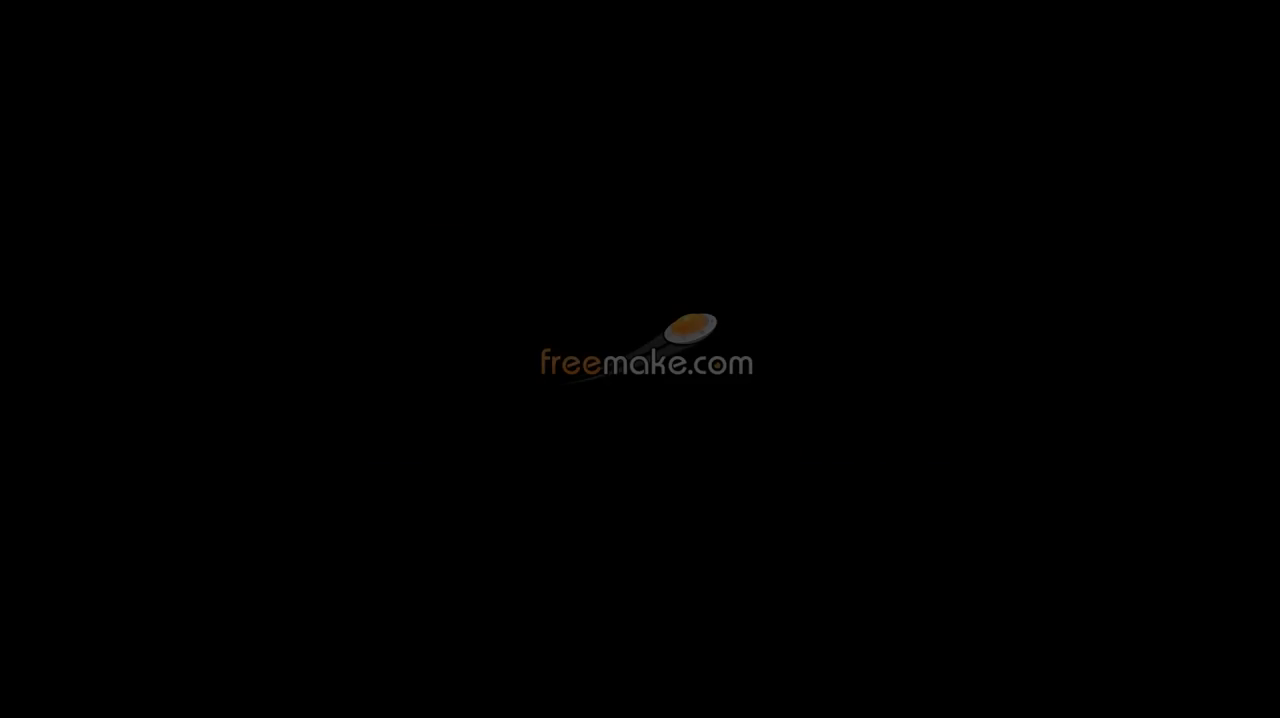